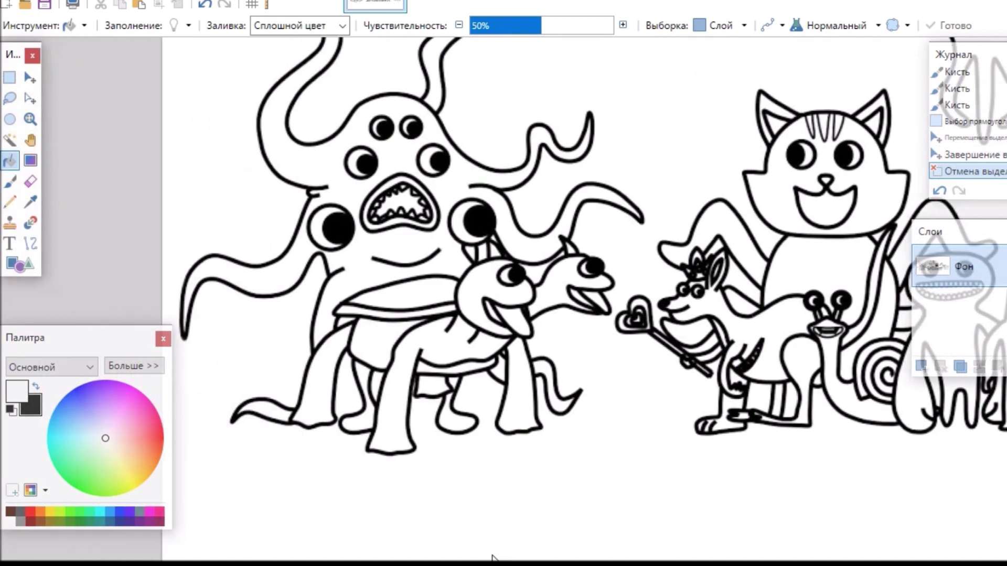
- Fill the many-eyed monster's body and upper tentacles with solid red
{"action": "scroll", "coordinate": [593, 266], "scroll_direction": "up", "scroll_amount": 1}
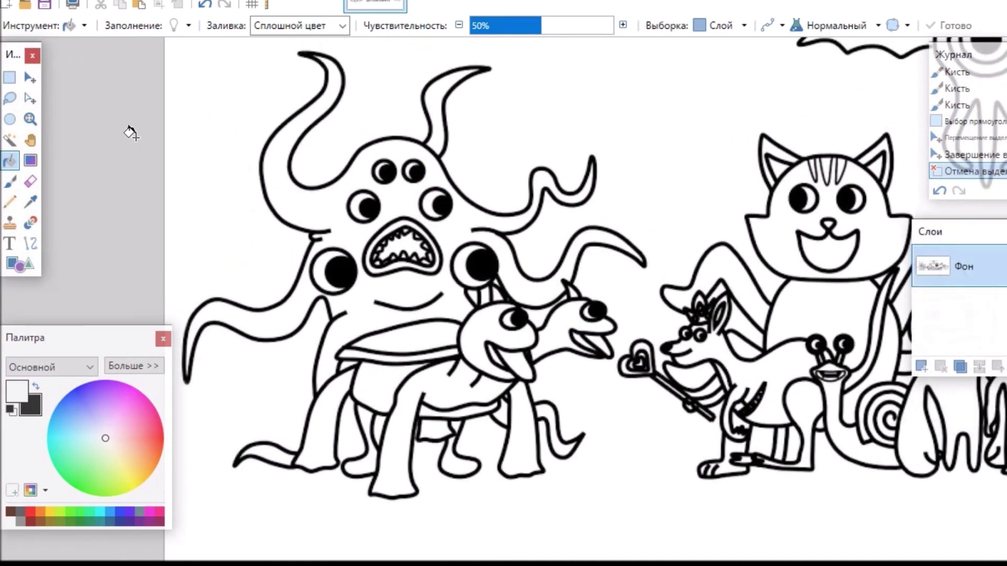
{"action": "left_click_drag", "start_coordinate": [131, 438], "coordinate": [163, 438]}
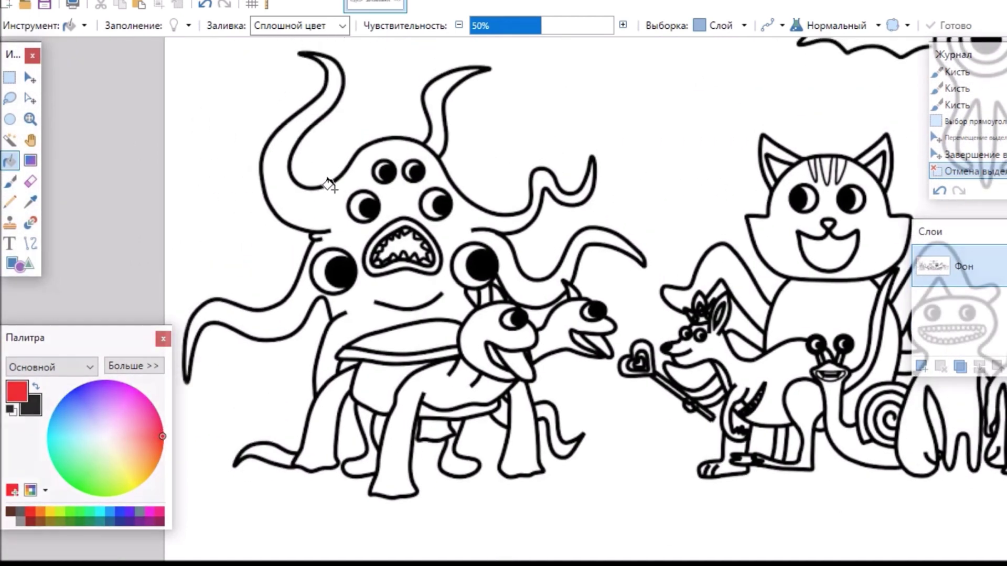
{"action": "left_click", "coordinate": [318, 209]}
{"action": "left_click", "coordinate": [434, 95]}
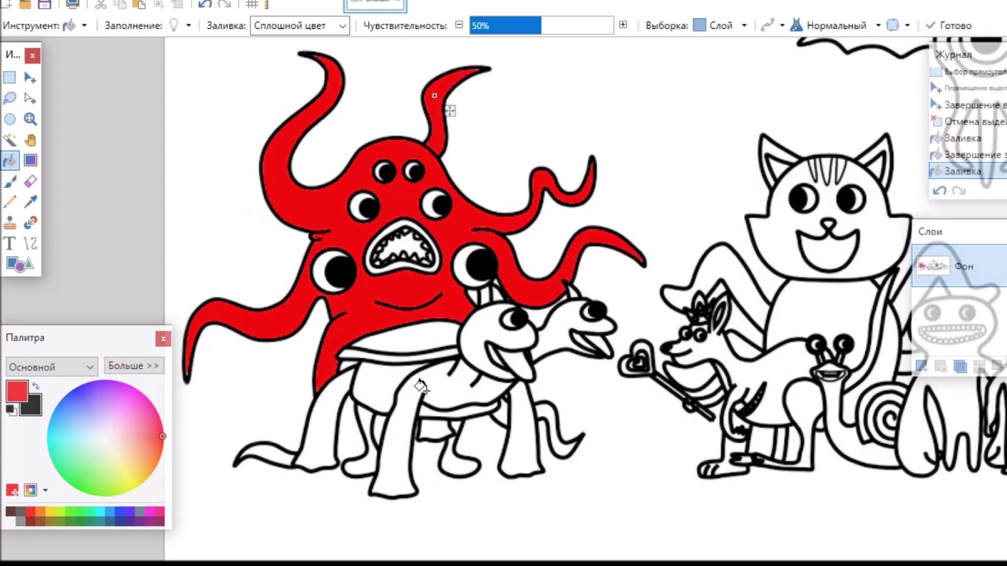
- Fill the monster's remaining parts visible around the two-headed turtle, including the lower tentacles and small gaps, with the same red
{"action": "left_click", "coordinate": [272, 456]}
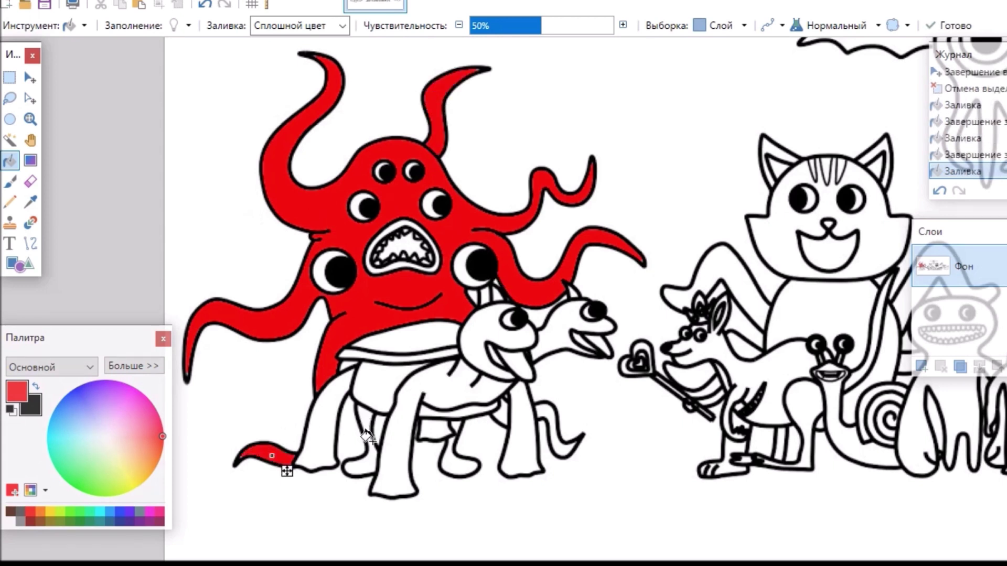
{"action": "left_click", "coordinate": [428, 430]}
{"action": "left_click", "coordinate": [504, 415]}
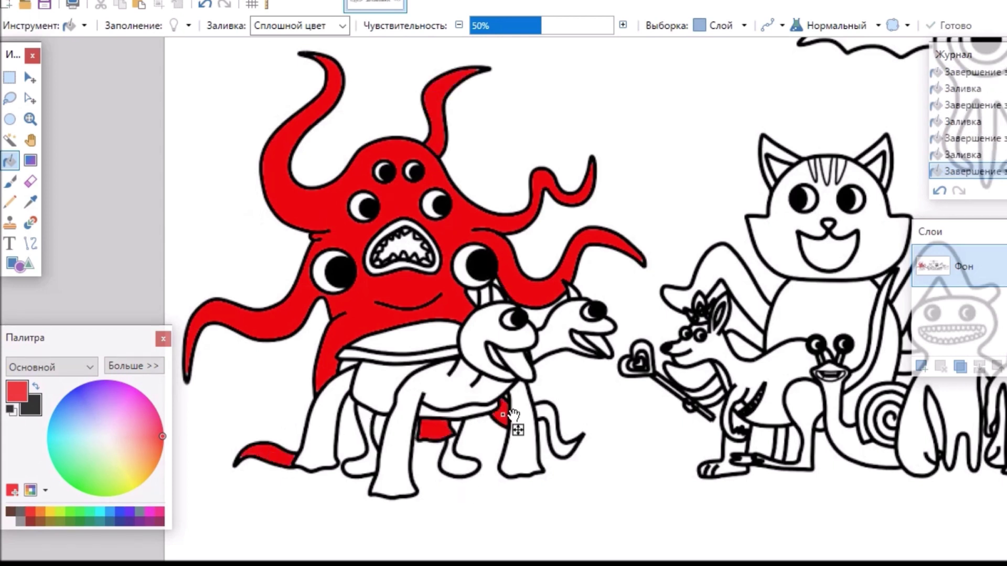
{"action": "left_click", "coordinate": [545, 415]}
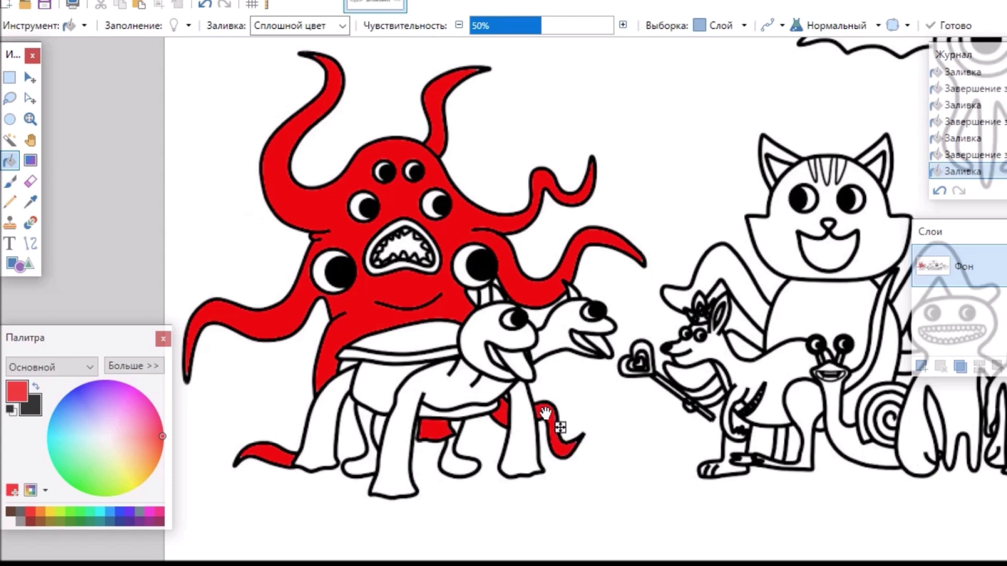
{"action": "left_click", "coordinate": [573, 295]}
{"action": "left_click", "coordinate": [487, 296]}
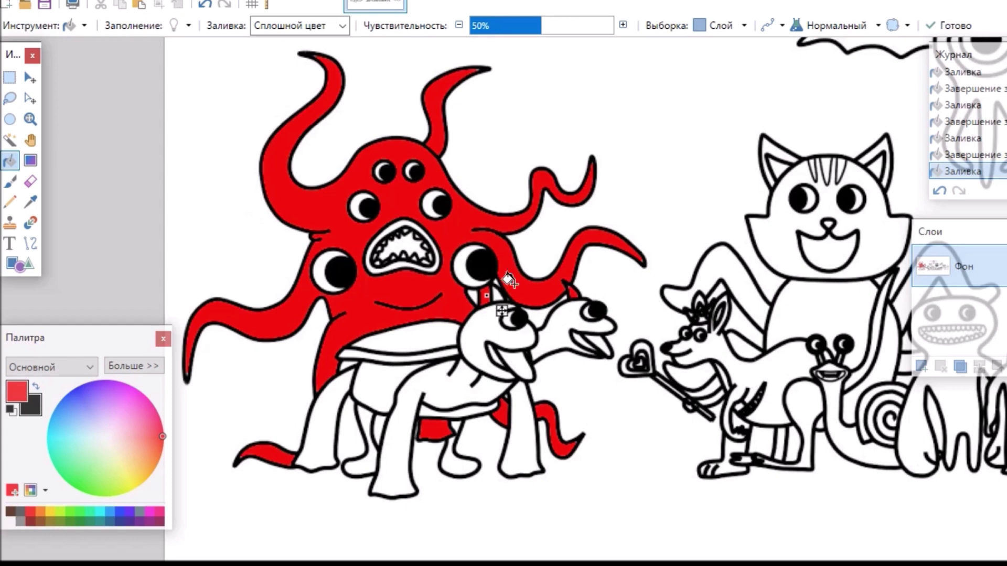
- Fill the lip ring around the monster's toothed mouth with pinkish red
{"action": "left_click", "coordinate": [28, 162]}
{"action": "left_click", "coordinate": [10, 161]}
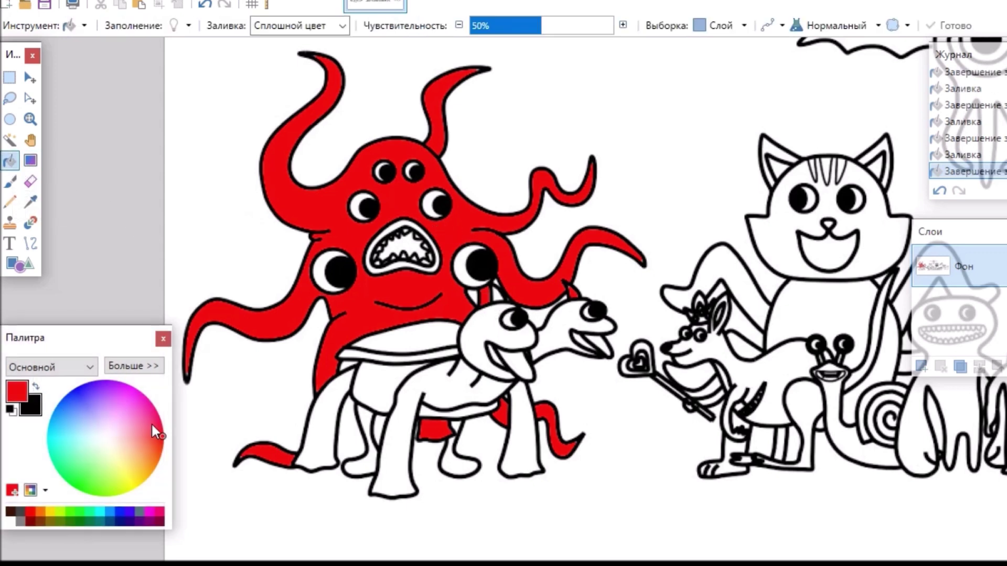
{"action": "left_click", "coordinate": [391, 228]}
- Set up the brush with the Darken blend mode (Замена темным), width 14 and hardness 5%
{"action": "left_click", "coordinate": [10, 180]}
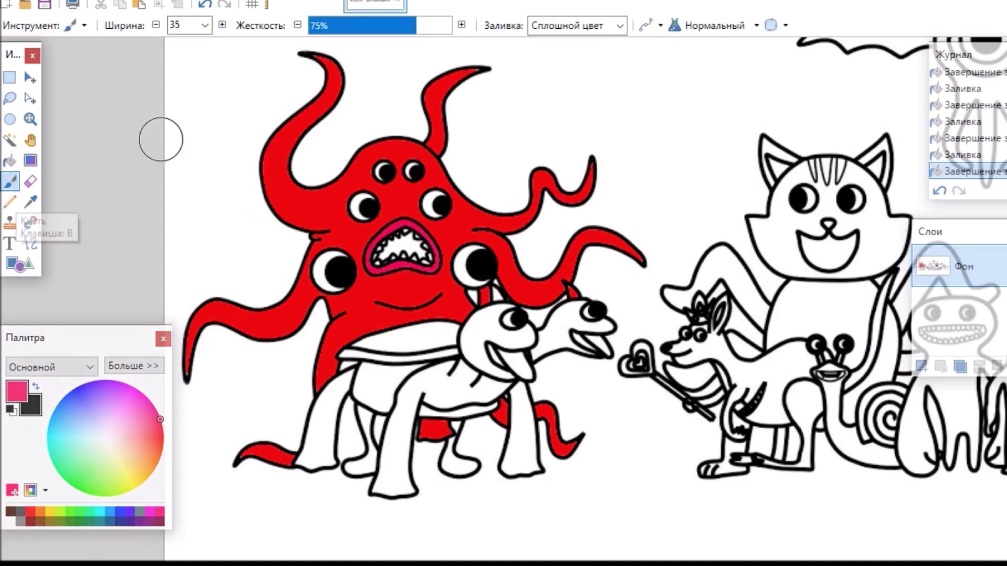
{"action": "left_click", "coordinate": [757, 28]}
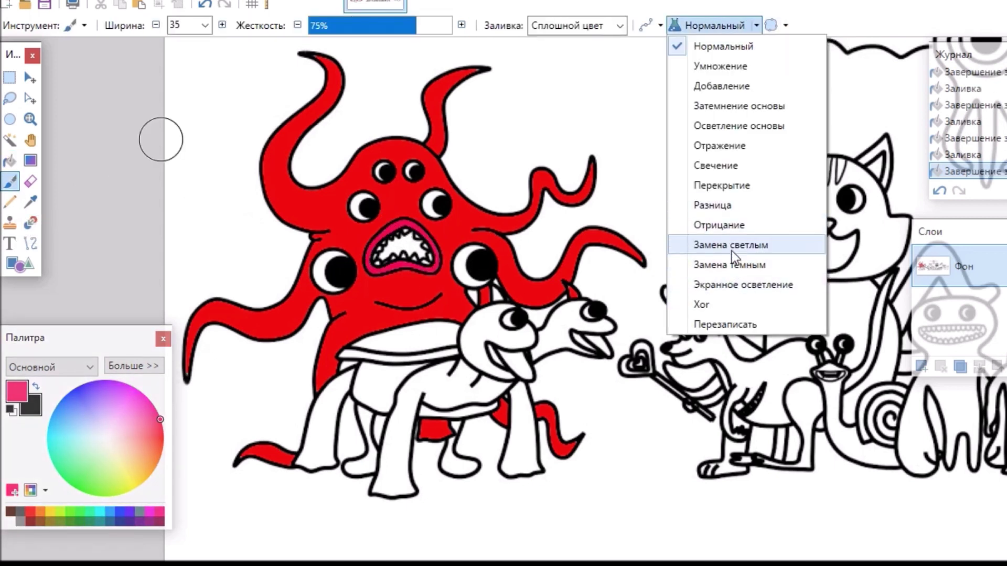
{"action": "left_click", "coordinate": [732, 270]}
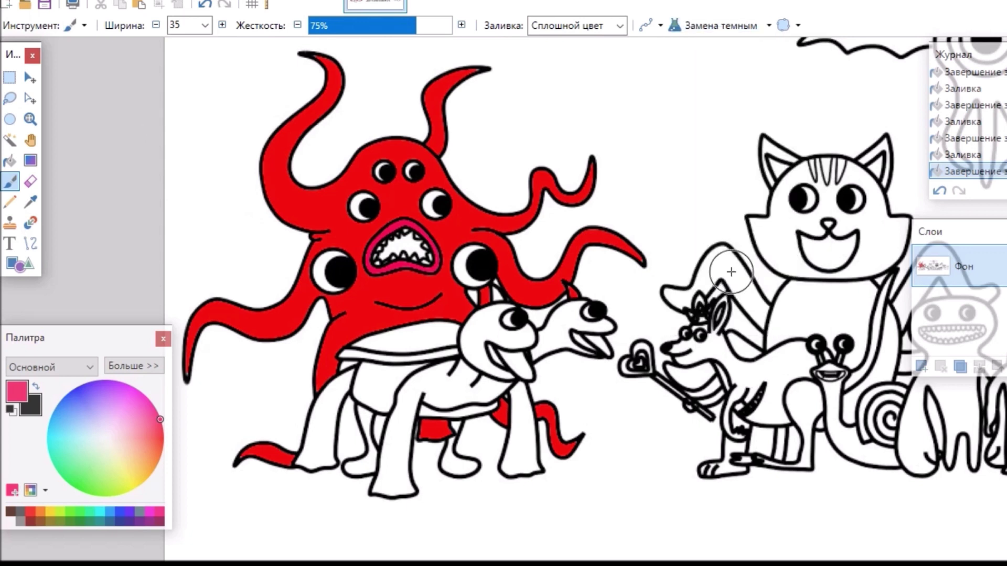
{"action": "left_click", "coordinate": [205, 25]}
{"action": "left_click", "coordinate": [189, 131]}
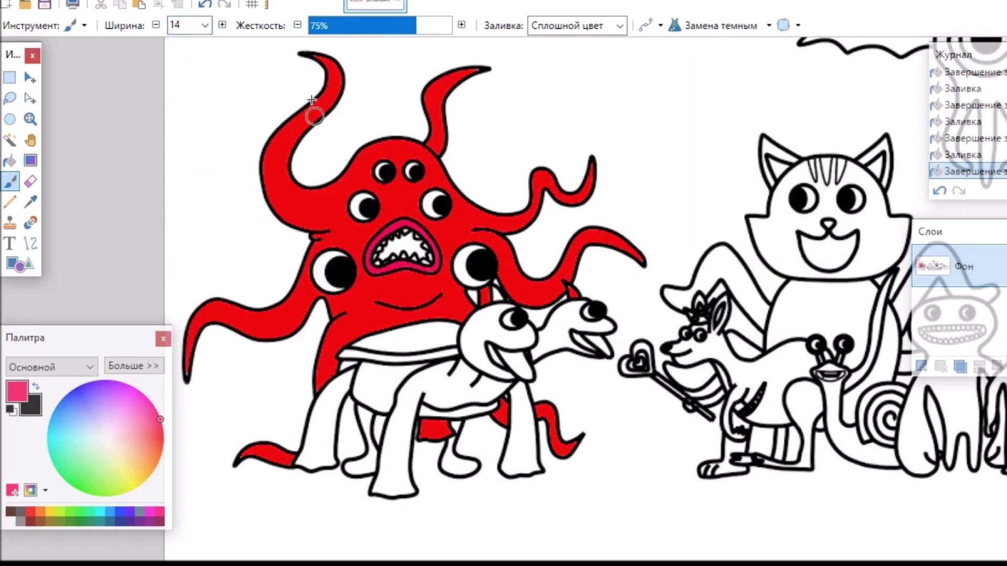
{"action": "left_click", "coordinate": [316, 29]}
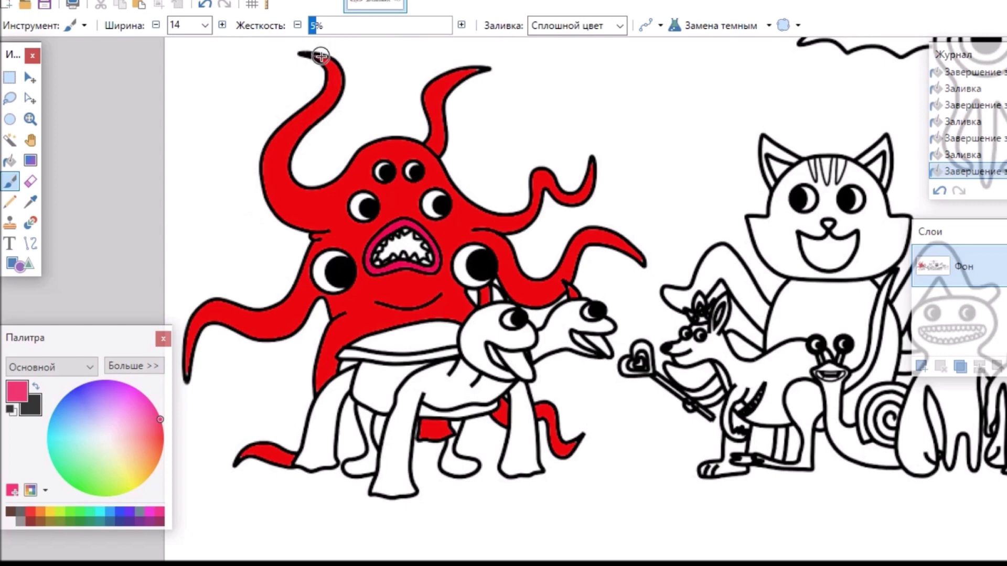
{"action": "left_click_drag", "start_coordinate": [320, 56], "coordinate": [333, 67]}
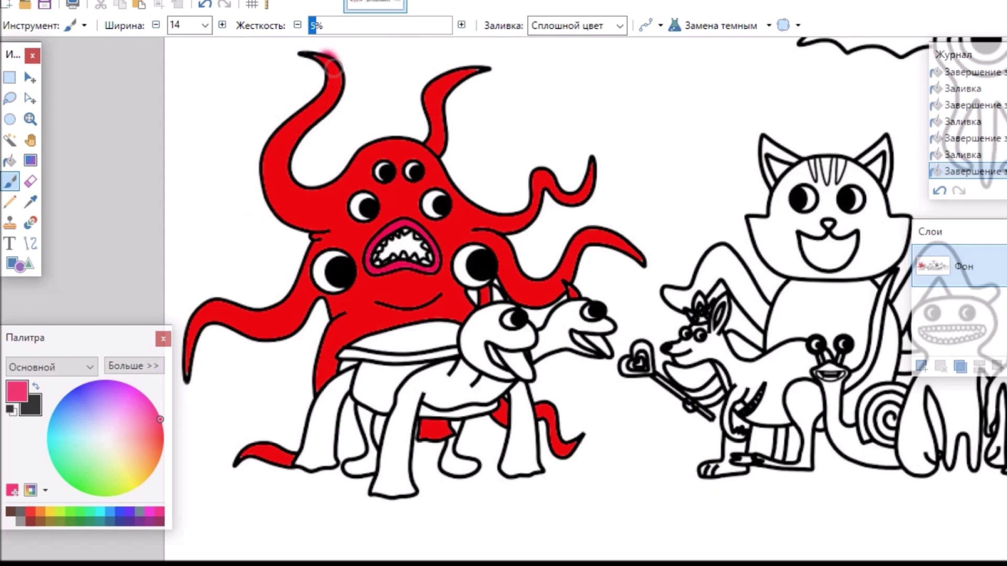
{"action": "left_click", "coordinate": [316, 215]}
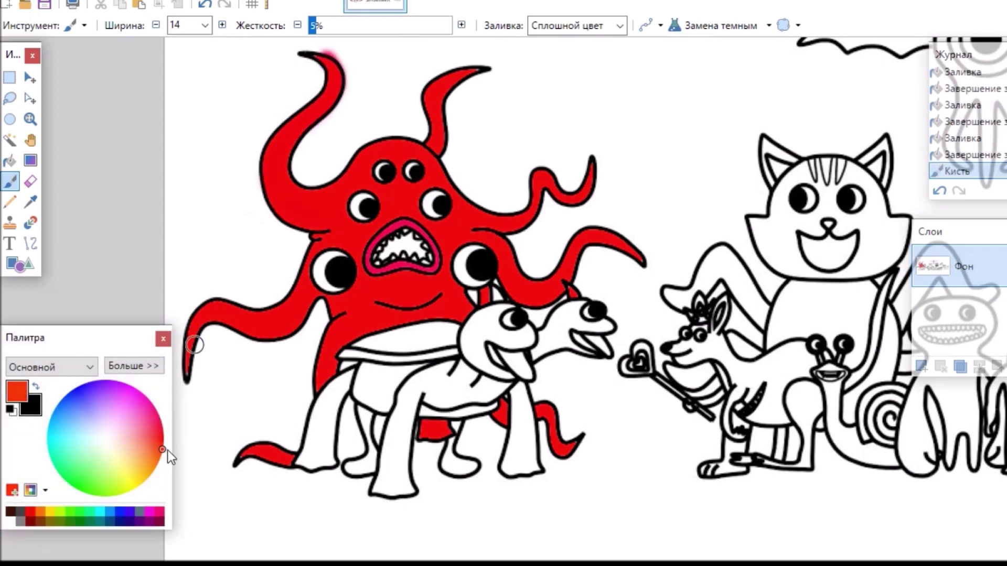
{"action": "left_click_drag", "start_coordinate": [270, 196], "coordinate": [325, 247]}
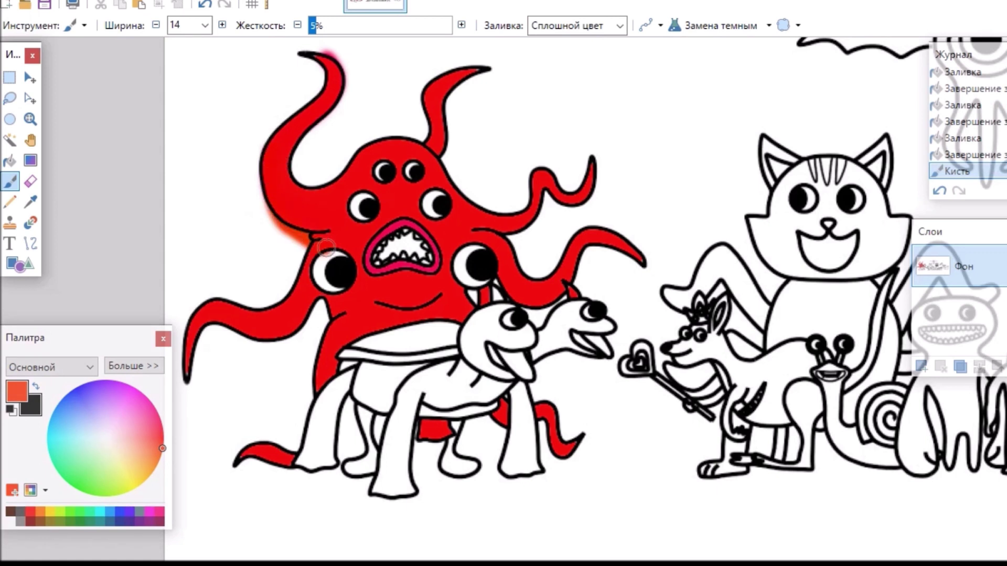
{"action": "left_click", "coordinate": [205, 5]}
{"action": "left_click", "coordinate": [205, 5]}
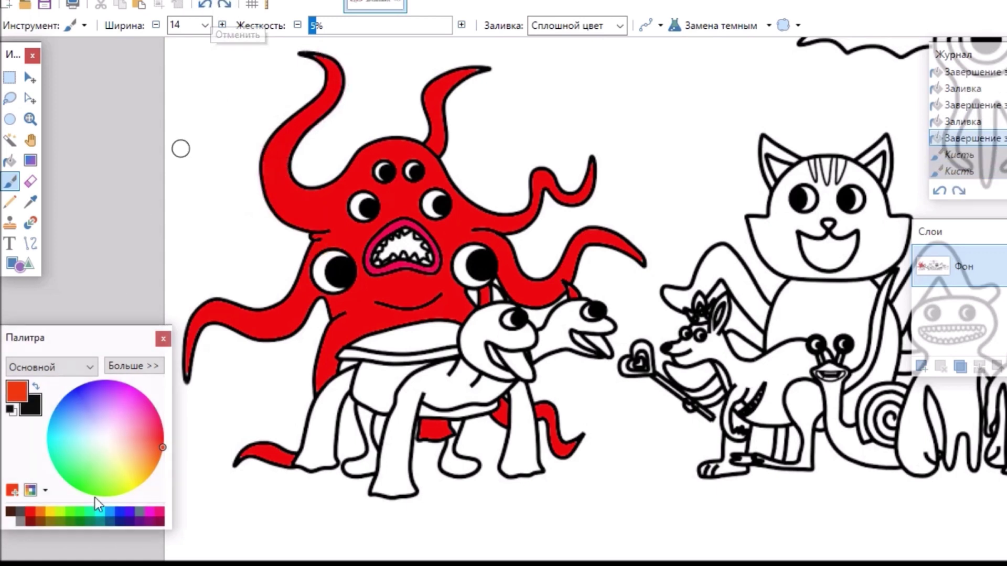
- Brush dark red shading along the monster's left tentacles, left lower body edge and the fold below its mouth
{"action": "left_click", "coordinate": [30, 522]}
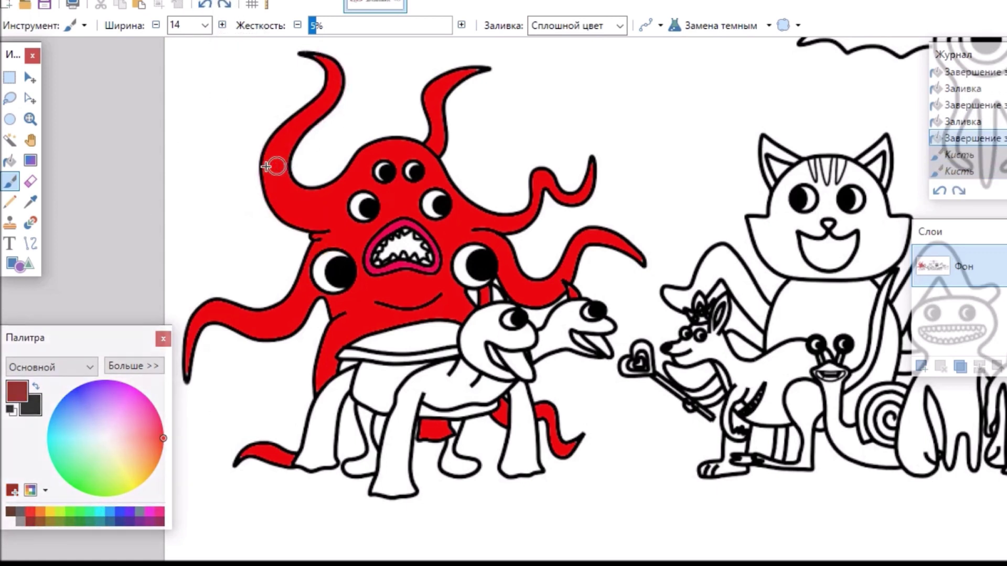
{"action": "mouse_move", "coordinate": [265, 160]}
{"action": "left_mouse_down"}
{"action": "mouse_move", "coordinate": [270, 191]}
{"action": "mouse_move", "coordinate": [292, 214]}
{"action": "mouse_move", "coordinate": [344, 226]}
{"action": "left_mouse_up"}
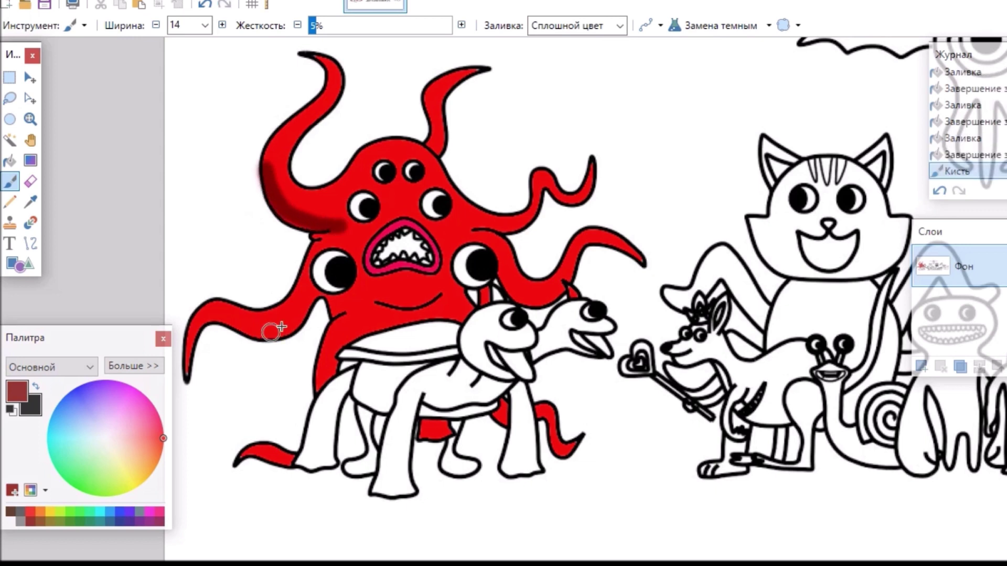
{"action": "mouse_move", "coordinate": [263, 333]}
{"action": "left_mouse_down"}
{"action": "mouse_move", "coordinate": [308, 297]}
{"action": "mouse_move", "coordinate": [281, 326]}
{"action": "mouse_move", "coordinate": [347, 320]}
{"action": "mouse_move", "coordinate": [322, 374]}
{"action": "left_mouse_up"}
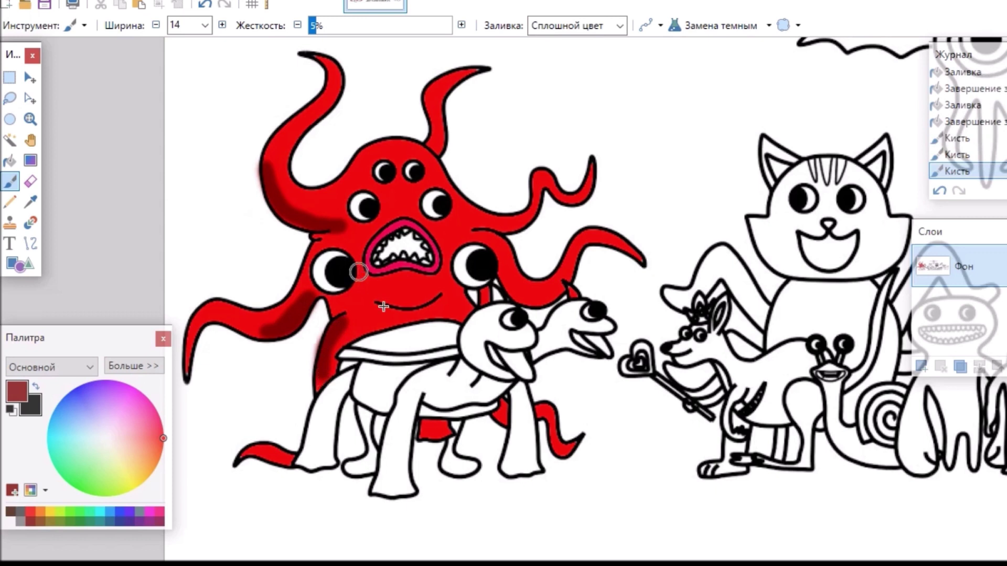
{"action": "mouse_move", "coordinate": [387, 302]}
{"action": "left_mouse_down"}
{"action": "mouse_move", "coordinate": [438, 303]}
{"action": "mouse_move", "coordinate": [447, 286]}
{"action": "left_mouse_up"}
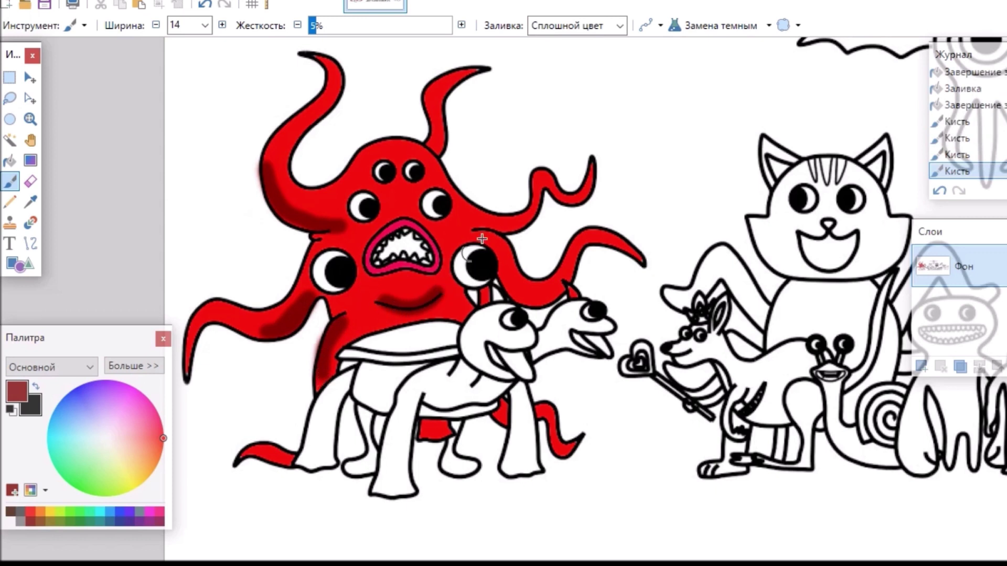
- Brush dark red shading over the monster's right tentacles, mouth interior, right head edge and the parts beneath the turtle
{"action": "mouse_move", "coordinate": [469, 229]}
{"action": "left_mouse_down"}
{"action": "mouse_move", "coordinate": [516, 281]}
{"action": "mouse_move", "coordinate": [559, 291]}
{"action": "left_mouse_up"}
{"action": "mouse_move", "coordinate": [420, 253]}
{"action": "left_mouse_down"}
{"action": "mouse_move", "coordinate": [382, 253]}
{"action": "mouse_move", "coordinate": [417, 250]}
{"action": "left_mouse_up"}
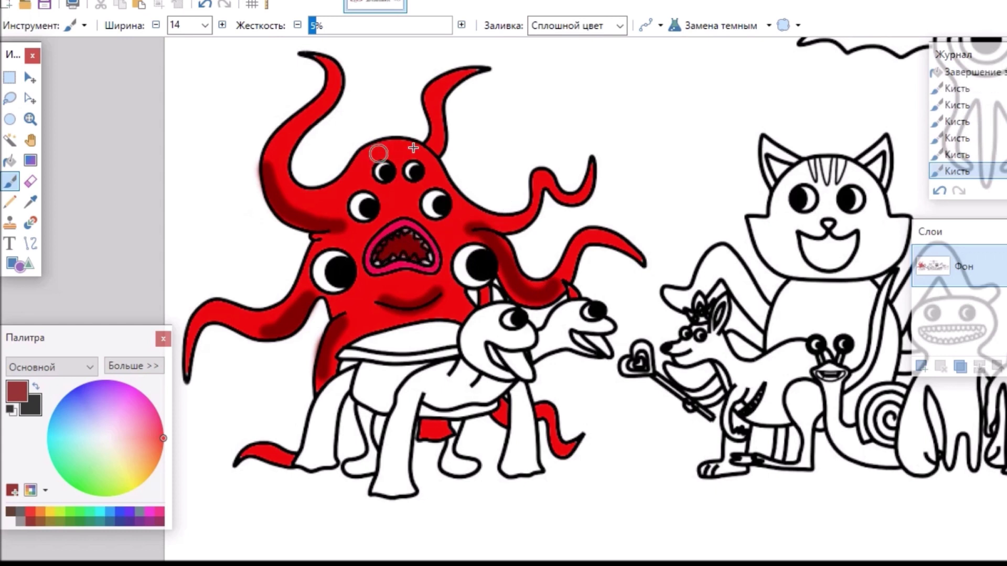
{"action": "mouse_move", "coordinate": [445, 192]}
{"action": "left_mouse_down"}
{"action": "mouse_move", "coordinate": [482, 216]}
{"action": "mouse_move", "coordinate": [528, 215]}
{"action": "left_mouse_up"}
{"action": "left_click_drag", "start_coordinate": [429, 434], "coordinate": [451, 429]}
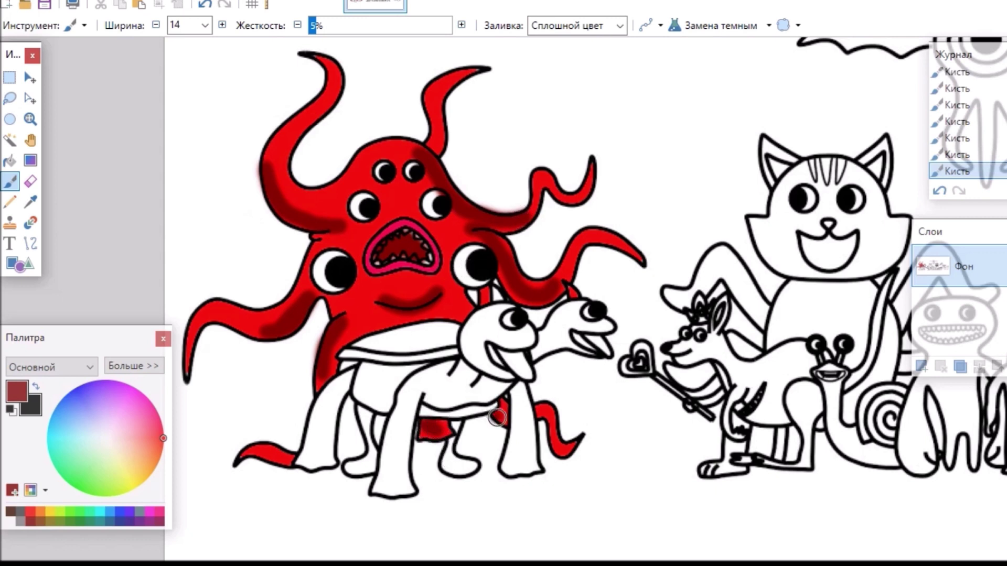
- Fill the open mouths of both turtle heads and the inside of the monster's mouth with dark red
{"action": "left_click", "coordinate": [10, 160]}
{"action": "left_click", "coordinate": [514, 360]}
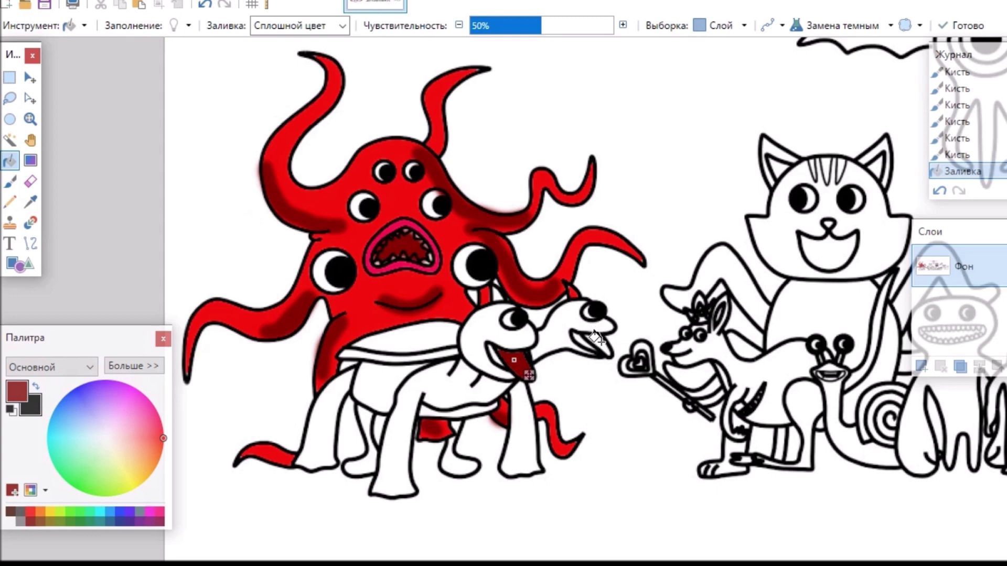
{"action": "left_click", "coordinate": [598, 341]}
{"action": "left_click", "coordinate": [411, 244]}
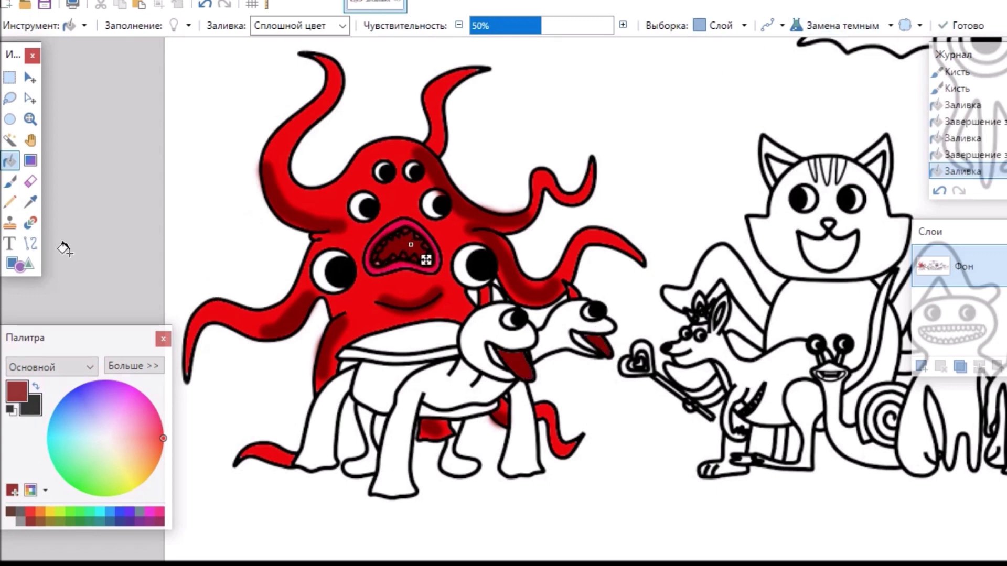
- Fill the turtle's body and front leg with green and adjust the fill to a bright green
{"action": "left_click", "coordinate": [30, 160]}
{"action": "left_click", "coordinate": [9, 161]}
{"action": "left_click", "coordinate": [85, 482]}
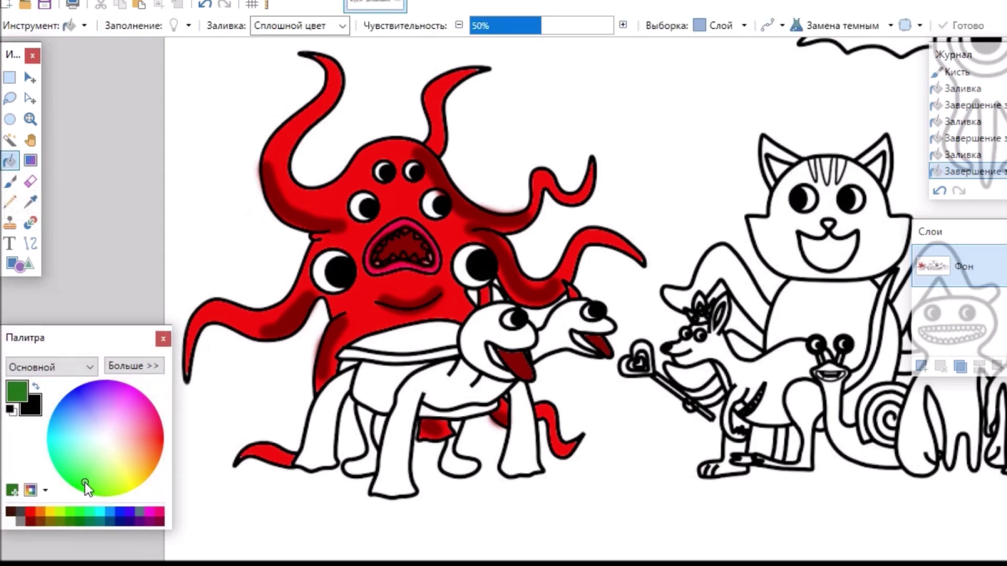
{"action": "left_click", "coordinate": [445, 383]}
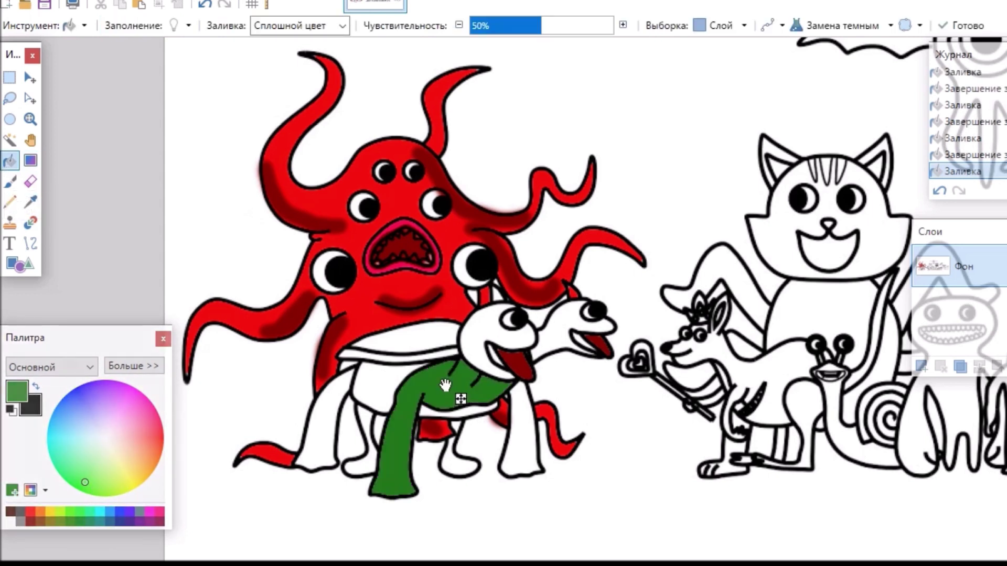
{"action": "left_click", "coordinate": [96, 474]}
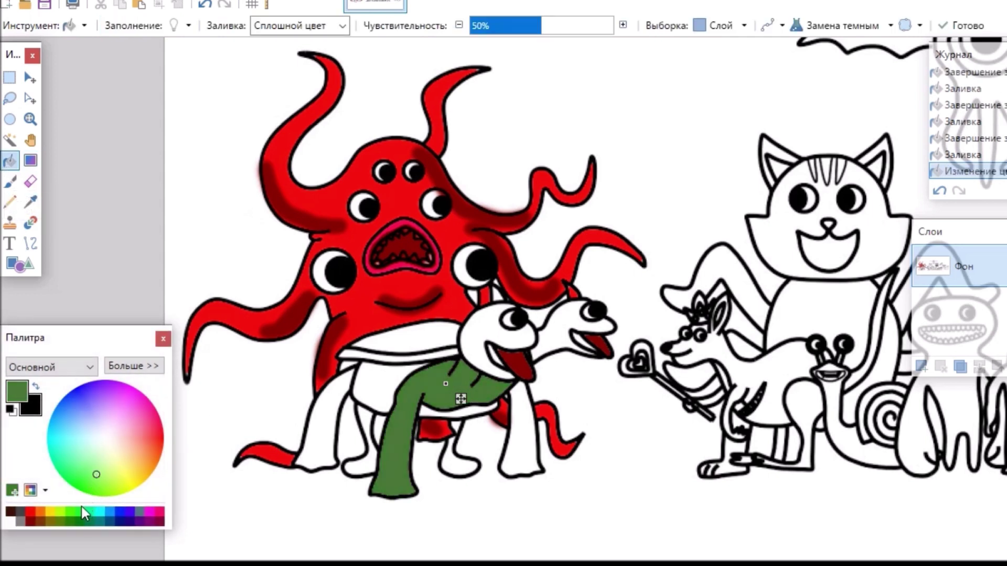
{"action": "left_click", "coordinate": [76, 482]}
{"action": "mouse_move", "coordinate": [85, 481]}
{"action": "left_mouse_down"}
{"action": "mouse_move", "coordinate": [97, 480]}
{"action": "mouse_move", "coordinate": [87, 490]}
{"action": "left_mouse_up"}
- Fill both turtle heads and the remaining legs with the same bright green
{"action": "left_click", "coordinate": [483, 335]}
{"action": "left_click", "coordinate": [582, 328]}
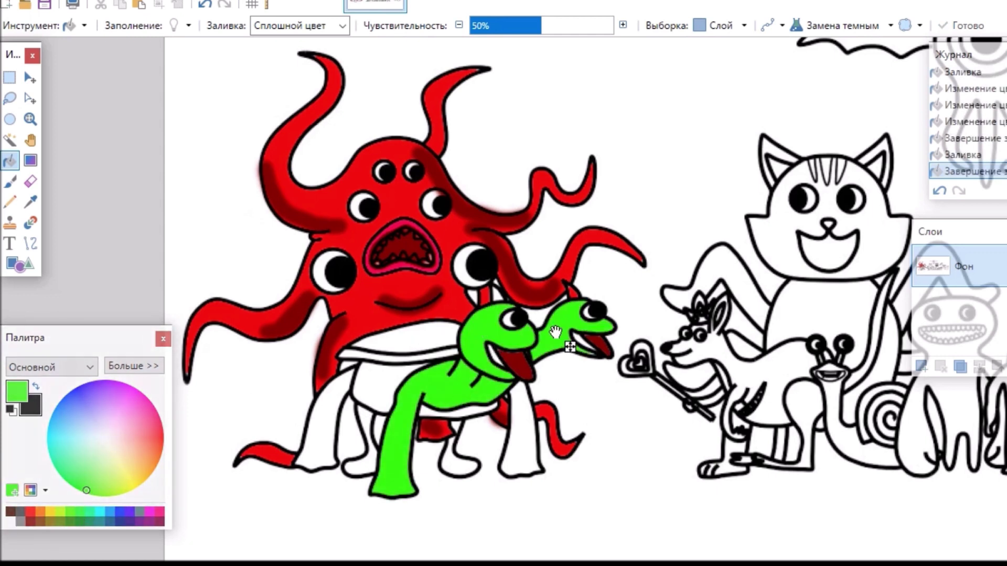
{"action": "left_click", "coordinate": [517, 439]}
{"action": "left_click", "coordinate": [452, 466]}
{"action": "left_click", "coordinate": [362, 444]}
{"action": "left_click", "coordinate": [312, 436]}
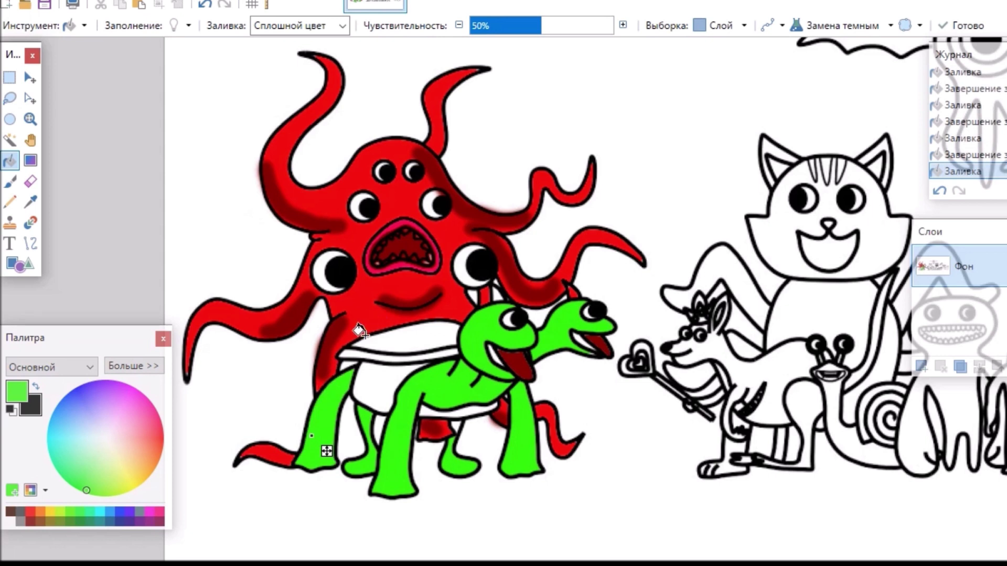
- Fill the top and side of the turtle's shell with dark brown
{"action": "left_click", "coordinate": [9, 181]}
{"action": "left_click", "coordinate": [9, 161]}
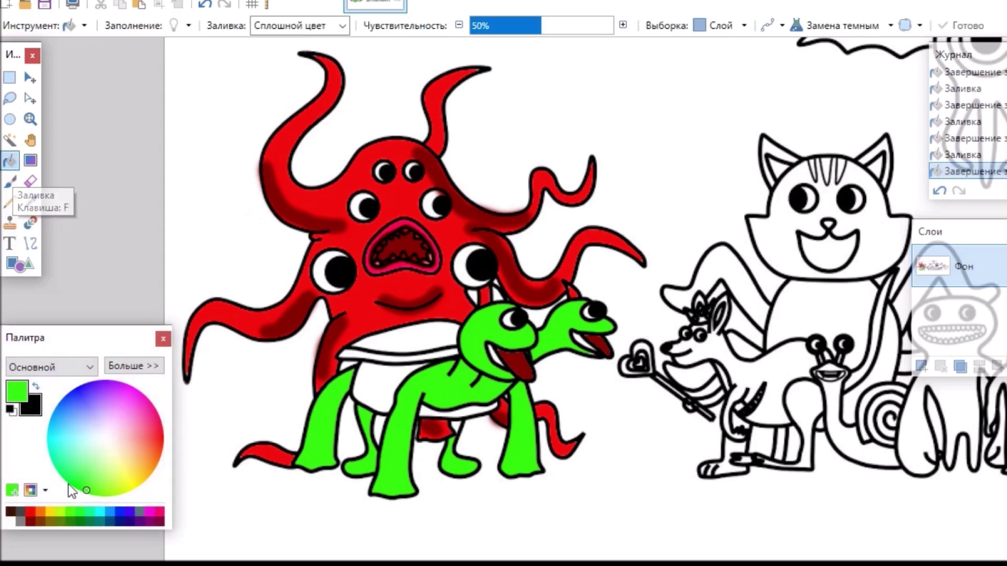
{"action": "left_click", "coordinate": [10, 511]}
{"action": "left_click", "coordinate": [383, 352]}
{"action": "left_click", "coordinate": [395, 398]}
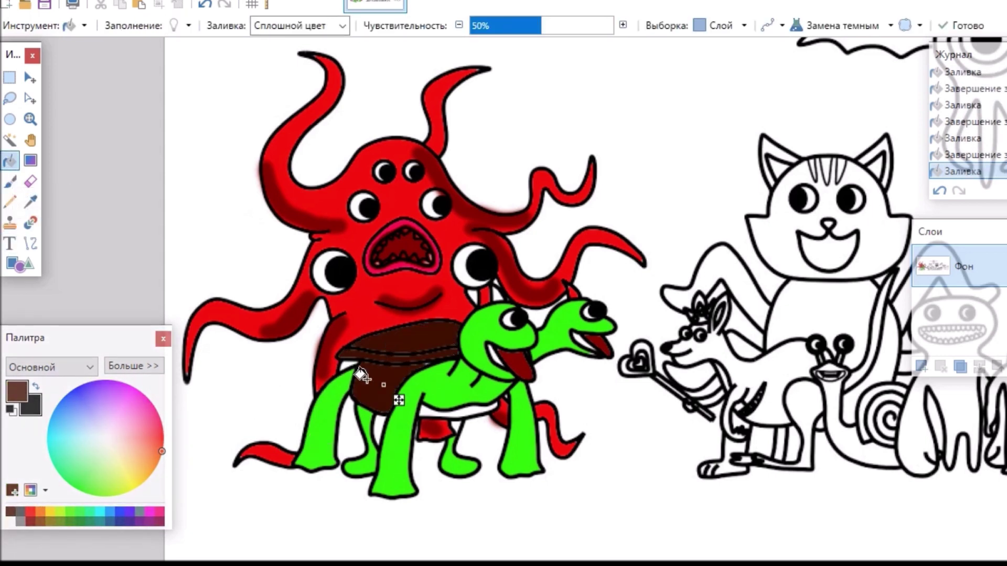
{"action": "left_click", "coordinate": [359, 378]}
- Fill the narrow strip of shell under the turtle's belly with the same dark brown
{"action": "left_click", "coordinate": [449, 425]}
{"action": "left_click", "coordinate": [478, 424]}
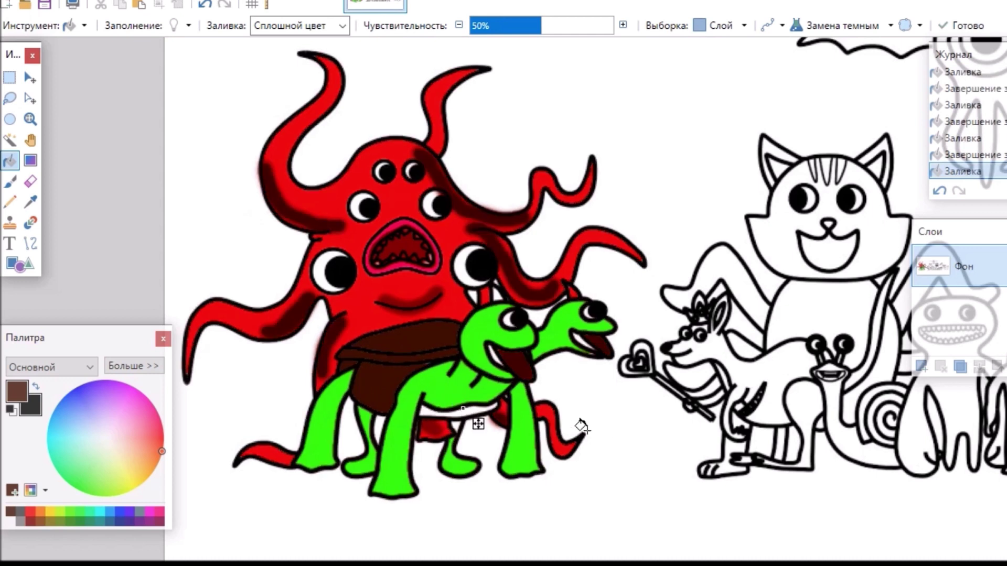
{"action": "left_click_drag", "start_coordinate": [483, 430], "coordinate": [486, 436]}
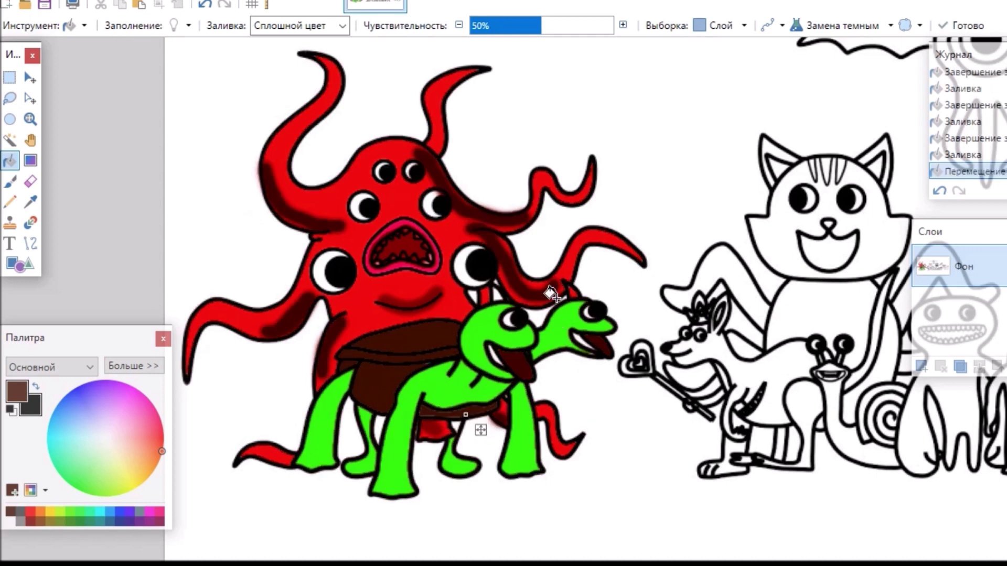
{"action": "left_click", "coordinate": [575, 341]}
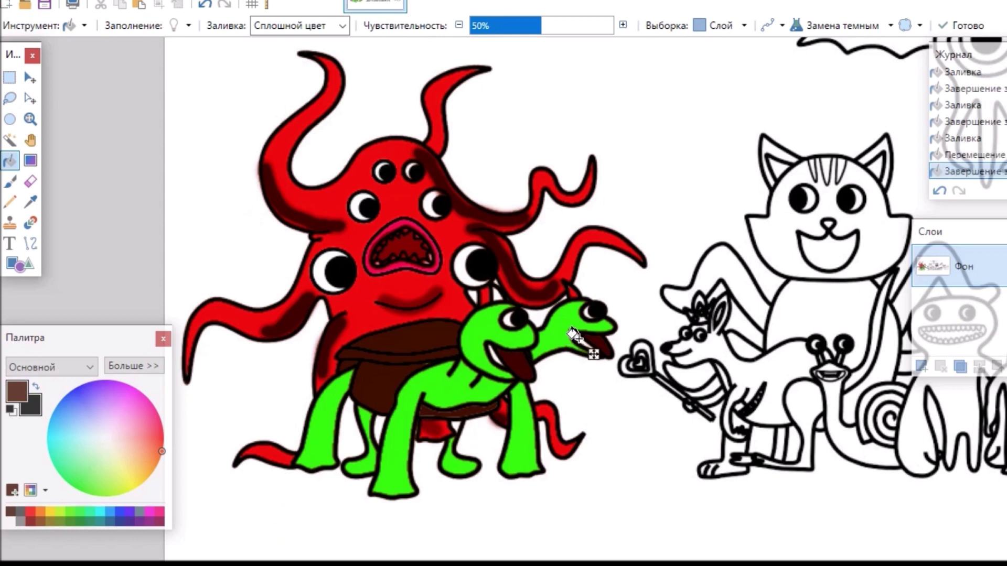
- Fill the near turtle head's mouth dark brown and shade the turtle's legs and far head with soft dark-green brush strokes
{"action": "left_click", "coordinate": [493, 360]}
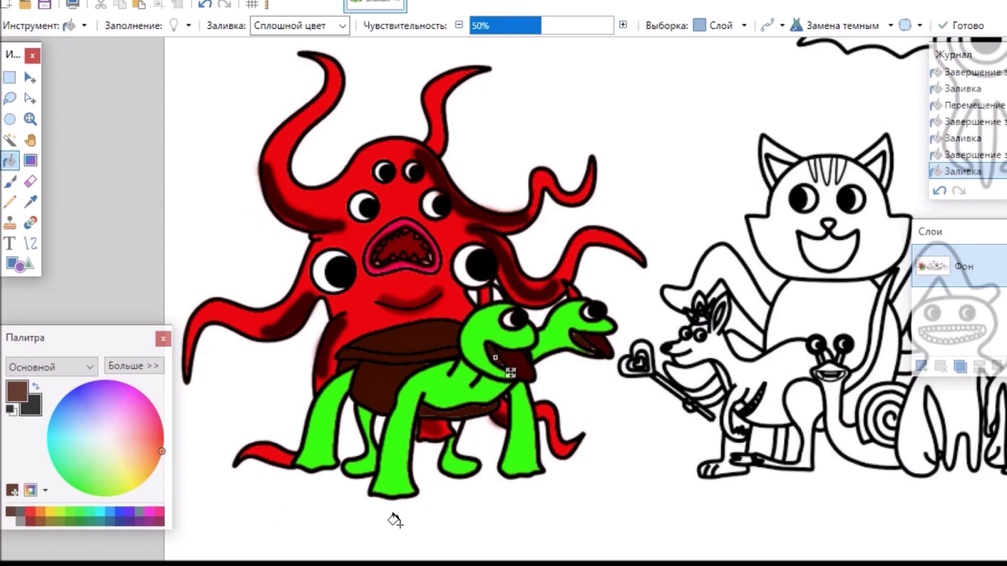
{"action": "scroll", "coordinate": [510, 373], "scroll_direction": "right", "scroll_amount": 1}
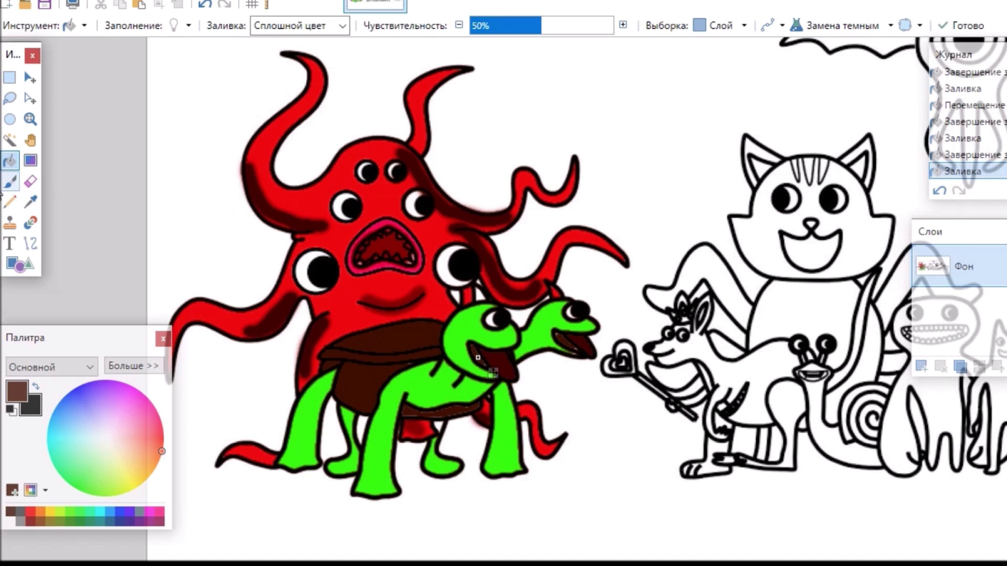
{"action": "left_click", "coordinate": [9, 181]}
{"action": "left_click", "coordinate": [97, 494]}
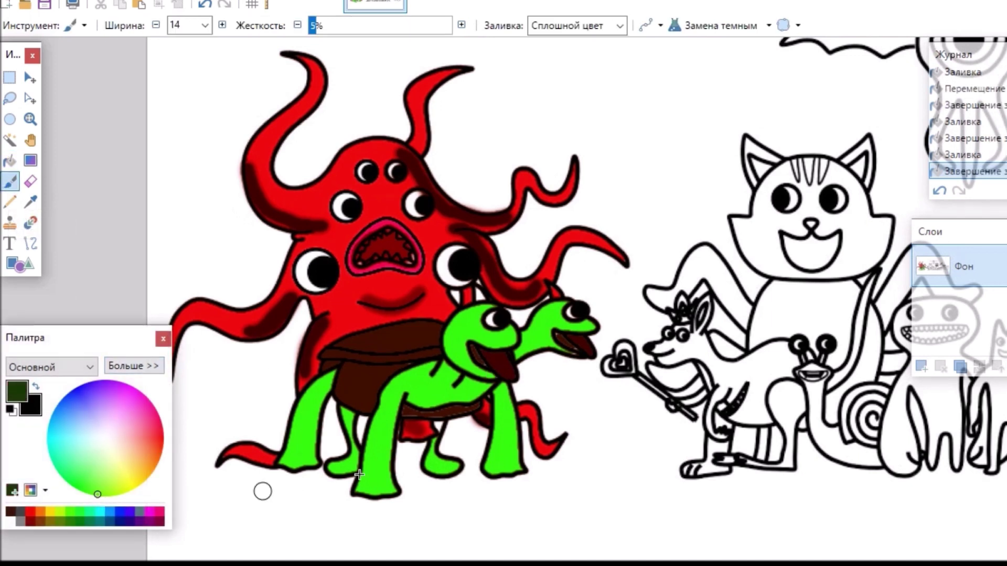
{"action": "mouse_move", "coordinate": [330, 385]}
{"action": "left_mouse_down"}
{"action": "mouse_move", "coordinate": [311, 428]}
{"action": "mouse_move", "coordinate": [311, 462]}
{"action": "left_mouse_up"}
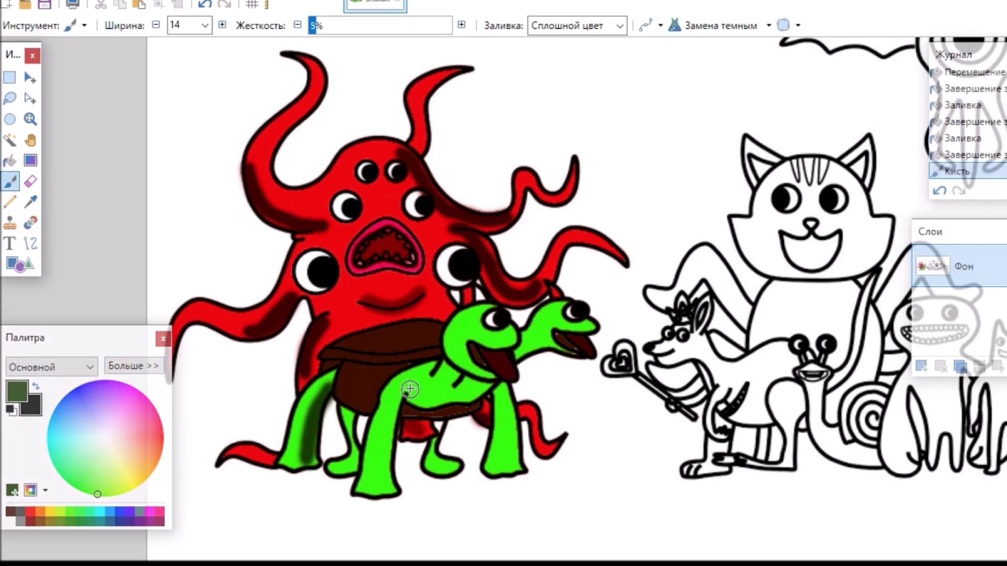
{"action": "mouse_move", "coordinate": [410, 389]}
{"action": "left_mouse_down"}
{"action": "mouse_move", "coordinate": [387, 482]}
{"action": "mouse_move", "coordinate": [399, 472]}
{"action": "mouse_move", "coordinate": [409, 396]}
{"action": "mouse_move", "coordinate": [441, 401]}
{"action": "mouse_move", "coordinate": [481, 384]}
{"action": "mouse_move", "coordinate": [495, 395]}
{"action": "mouse_move", "coordinate": [490, 480]}
{"action": "left_mouse_up"}
{"action": "left_click_drag", "start_coordinate": [528, 350], "coordinate": [570, 346]}
- Fill the large cat's open mouth with light pink
{"action": "left_click_drag", "start_coordinate": [606, 562], "coordinate": [751, 562]}
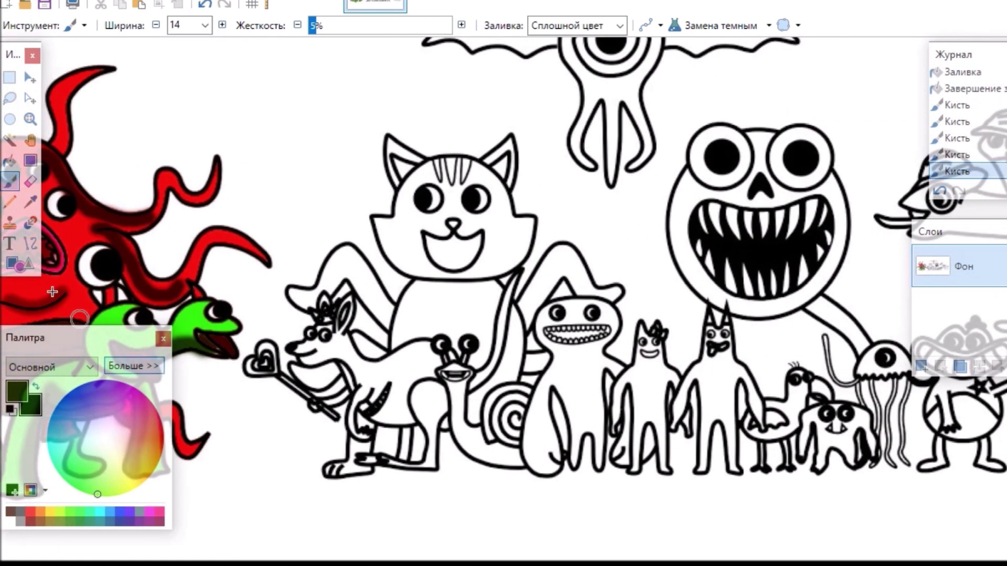
{"action": "left_click", "coordinate": [10, 161]}
{"action": "left_click", "coordinate": [144, 437]}
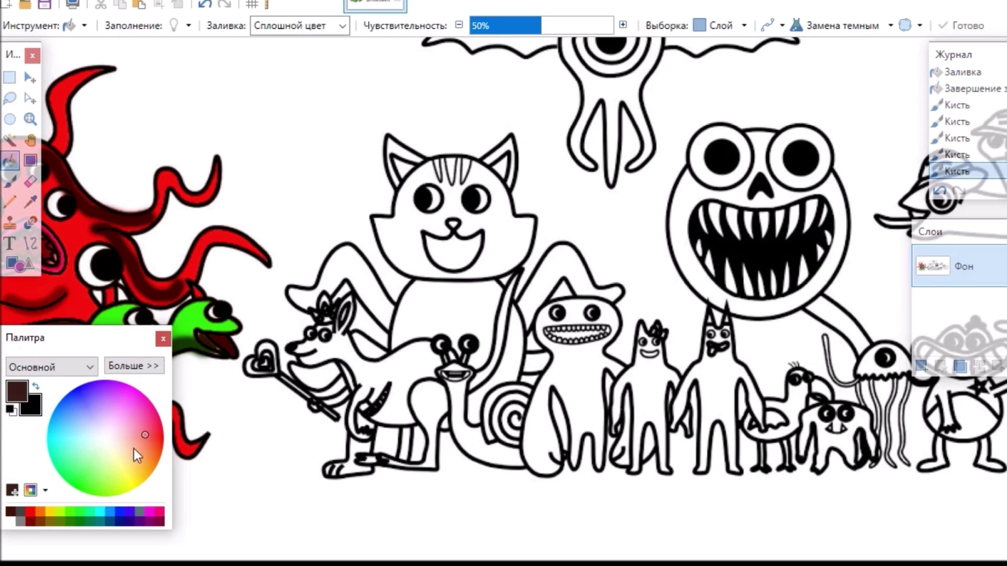
{"action": "left_click", "coordinate": [148, 512]}
{"action": "left_click", "coordinate": [132, 438]}
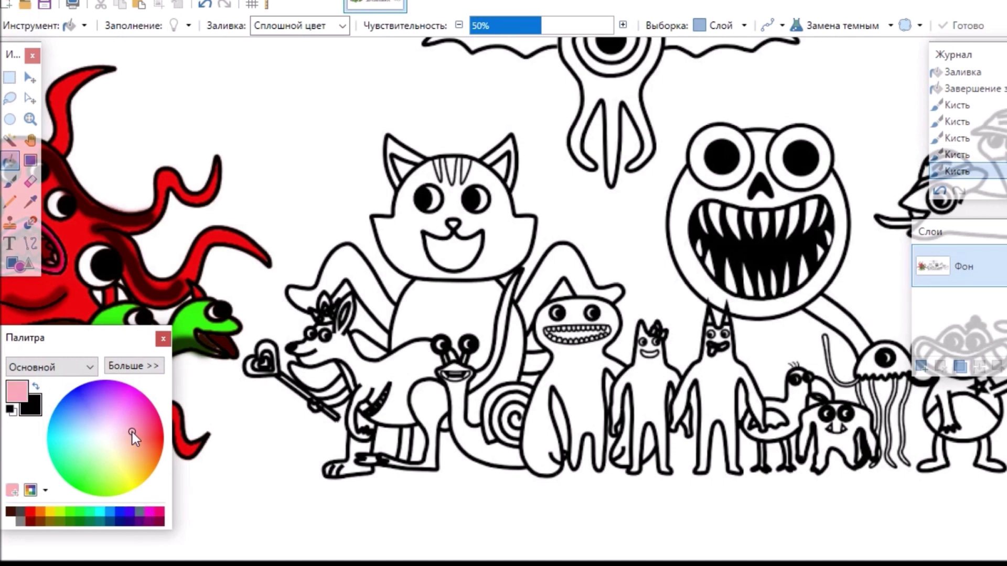
{"action": "left_click", "coordinate": [136, 432]}
{"action": "left_click", "coordinate": [138, 429]}
{"action": "left_click", "coordinate": [458, 256]}
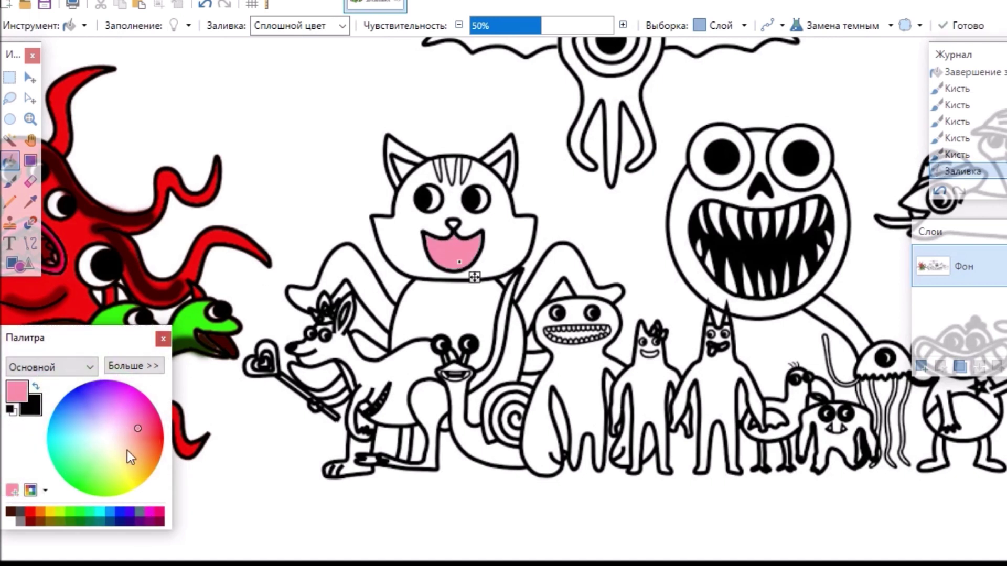
- Fill the cat's nose and both inner ears with a deeper crimson pink
{"action": "left_click", "coordinate": [9, 181]}
{"action": "left_click", "coordinate": [9, 160]}
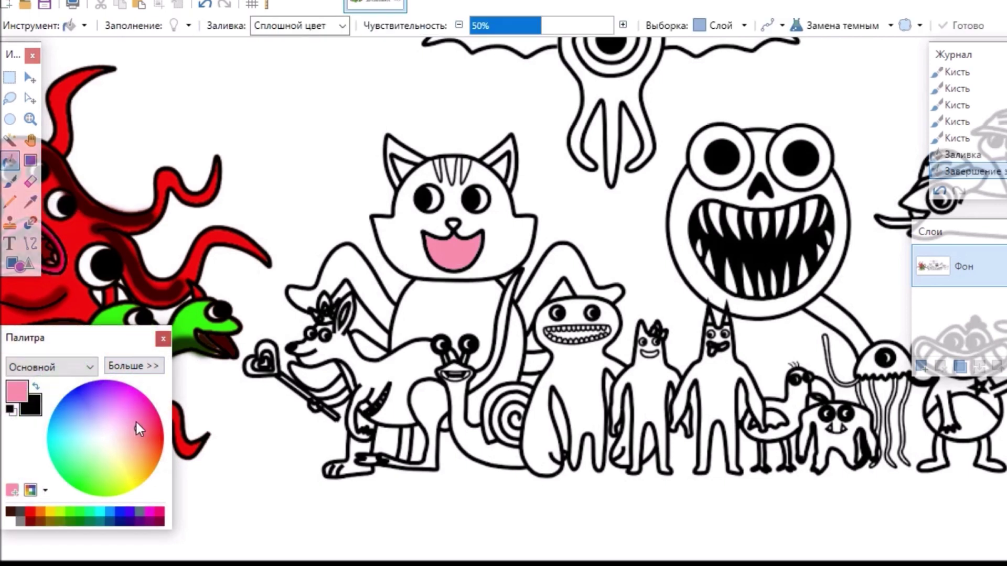
{"action": "left_click", "coordinate": [151, 422]}
{"action": "left_click", "coordinate": [452, 224]}
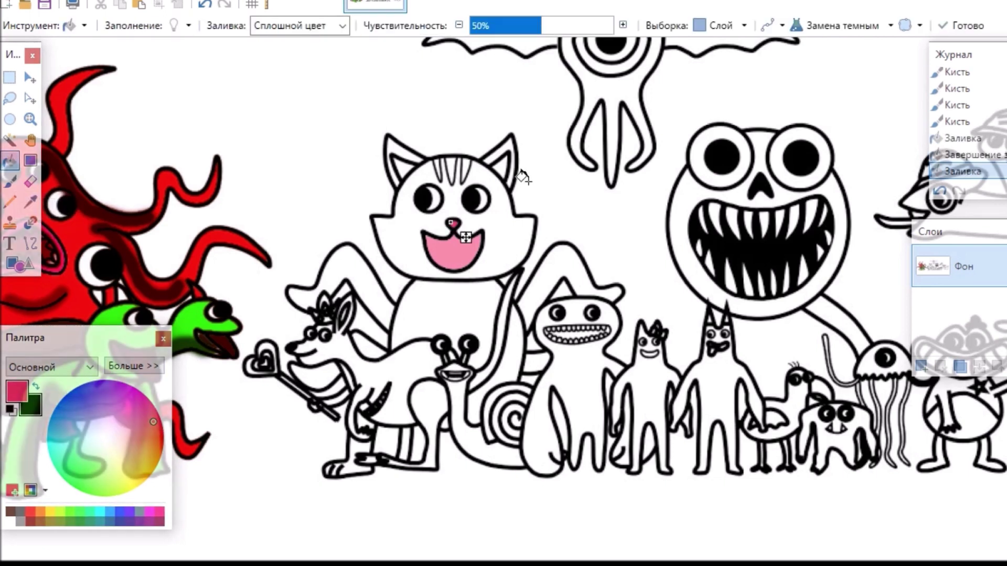
{"action": "left_click", "coordinate": [505, 166]}
{"action": "left_click", "coordinate": [404, 168]}
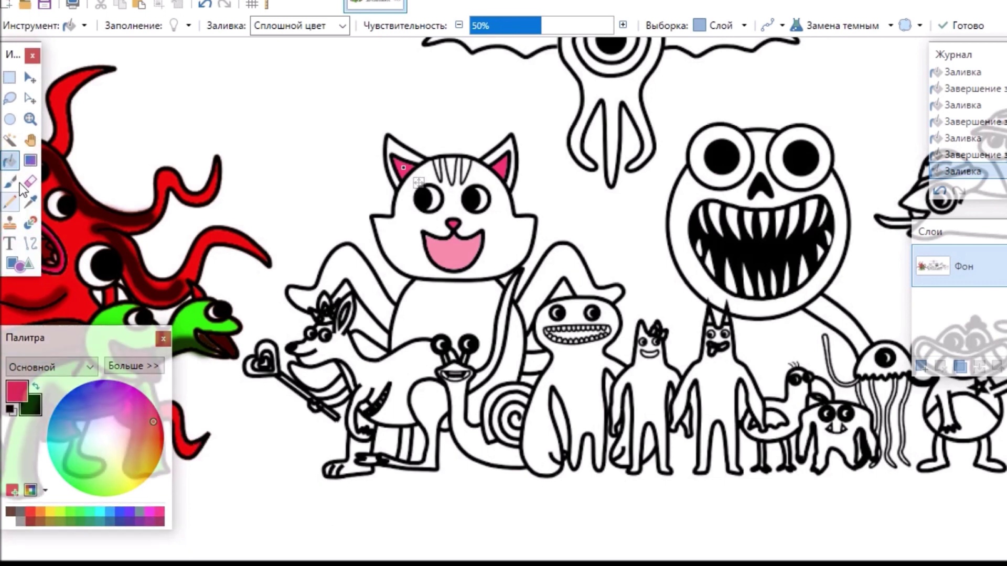
- Fill the cat's head, outer ears, torso and both raised limbs with orange-red
{"action": "left_click", "coordinate": [11, 164]}
{"action": "left_click", "coordinate": [160, 449]}
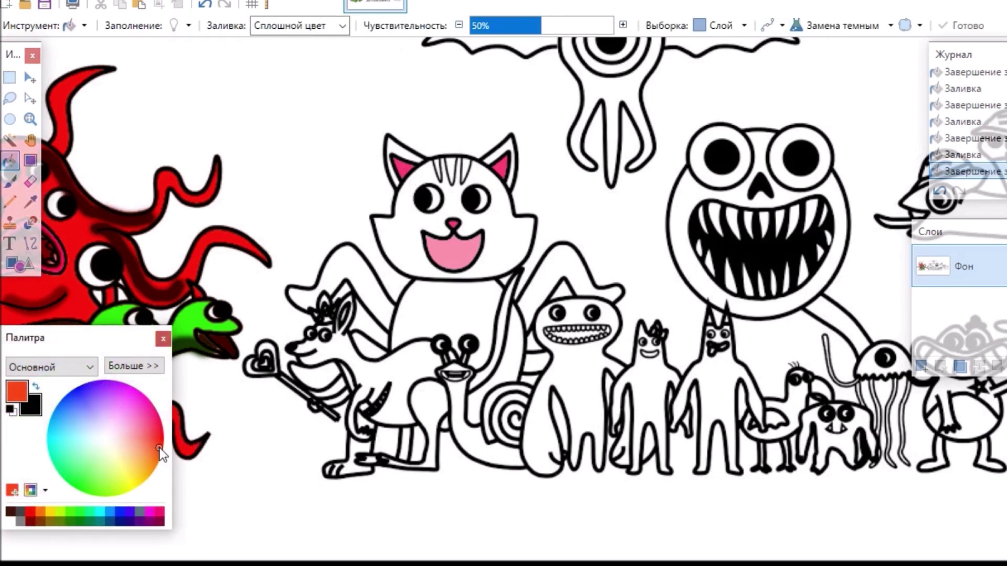
{"action": "left_click", "coordinate": [412, 254]}
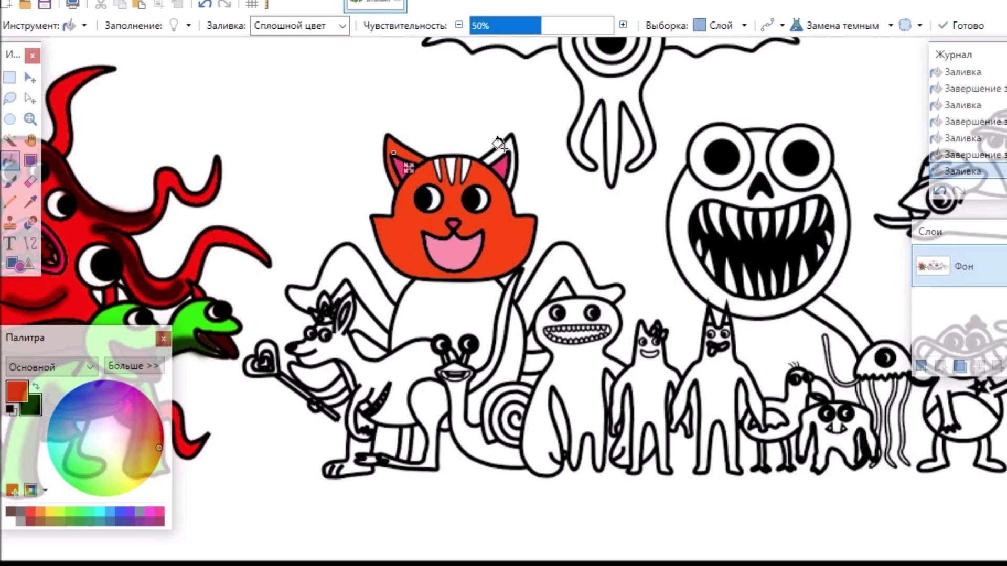
{"action": "left_click", "coordinate": [425, 301]}
{"action": "left_click", "coordinate": [370, 281]}
{"action": "left_click", "coordinate": [550, 269]}
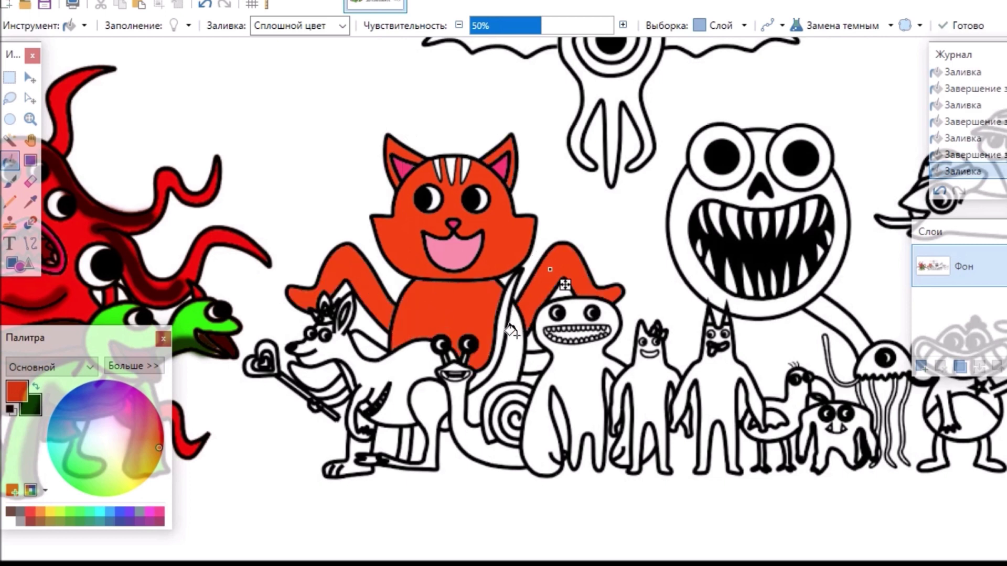
- Fill the remaining cat areas around the kangaroo and snail, plus the foot and its toes, with the same orange-red
{"action": "left_click", "coordinate": [511, 344]}
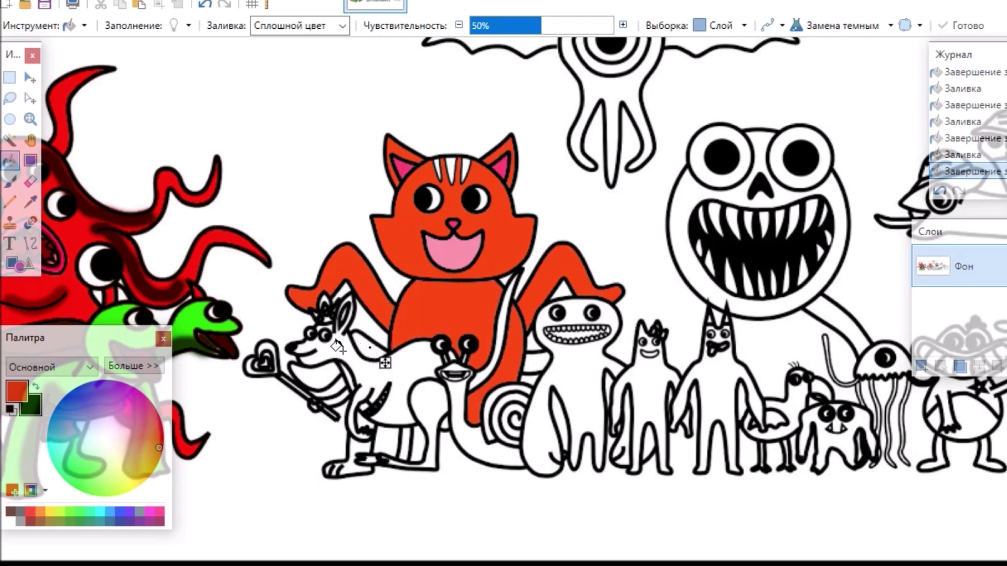
{"action": "left_click", "coordinate": [368, 345]}
{"action": "left_click", "coordinate": [312, 376]}
{"action": "left_click", "coordinate": [540, 364]}
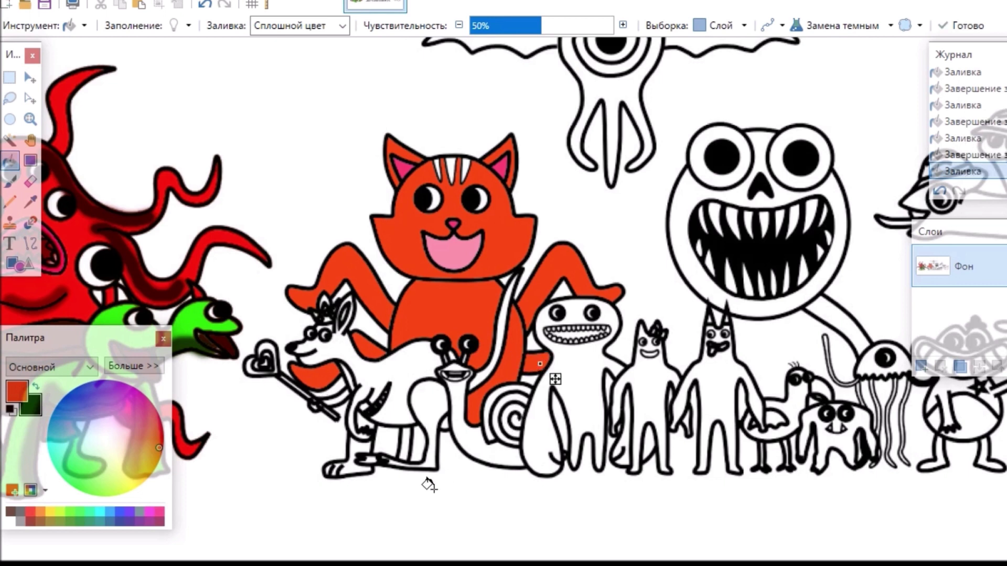
{"action": "left_click", "coordinate": [446, 424]}
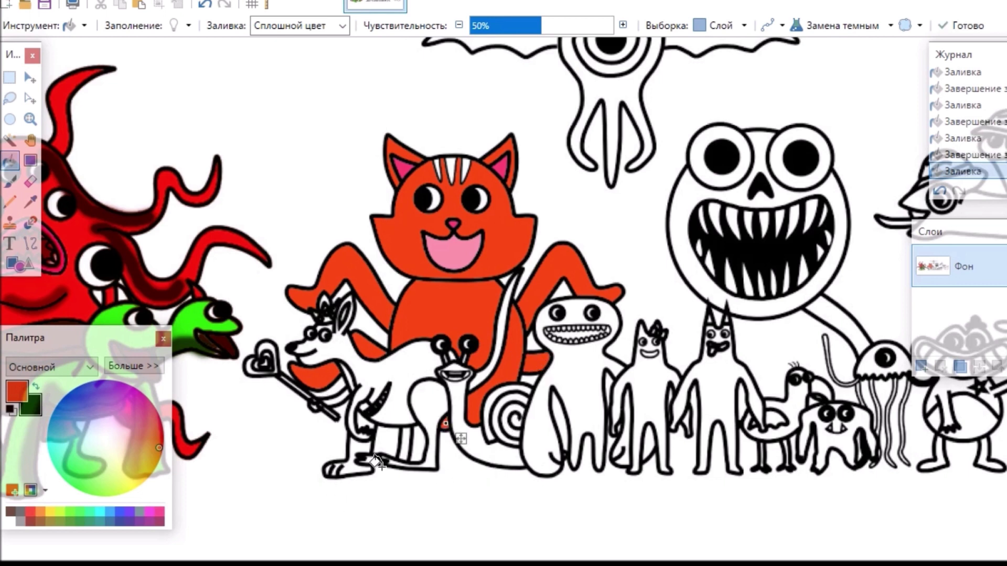
{"action": "left_click", "coordinate": [348, 468]}
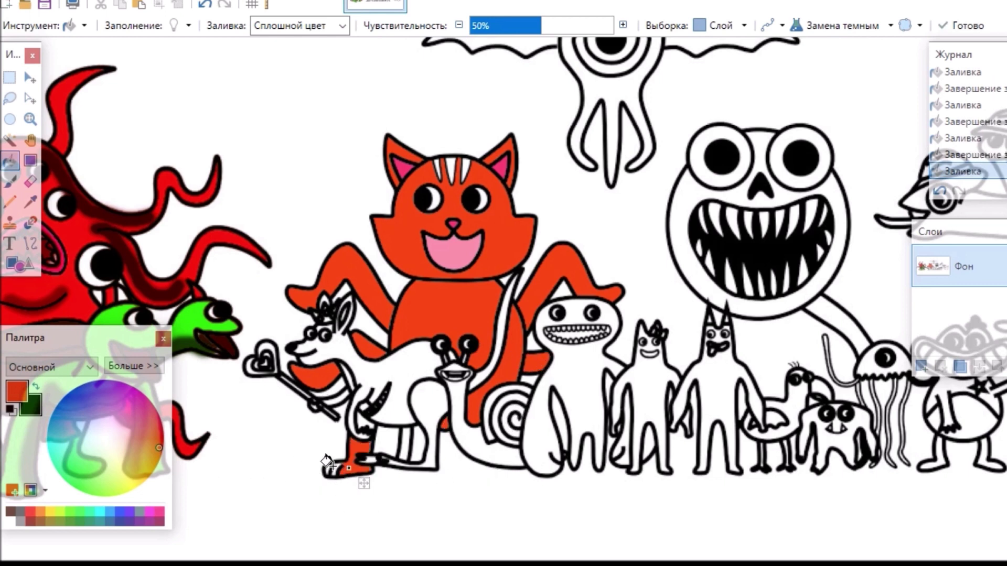
{"action": "left_click", "coordinate": [336, 470]}
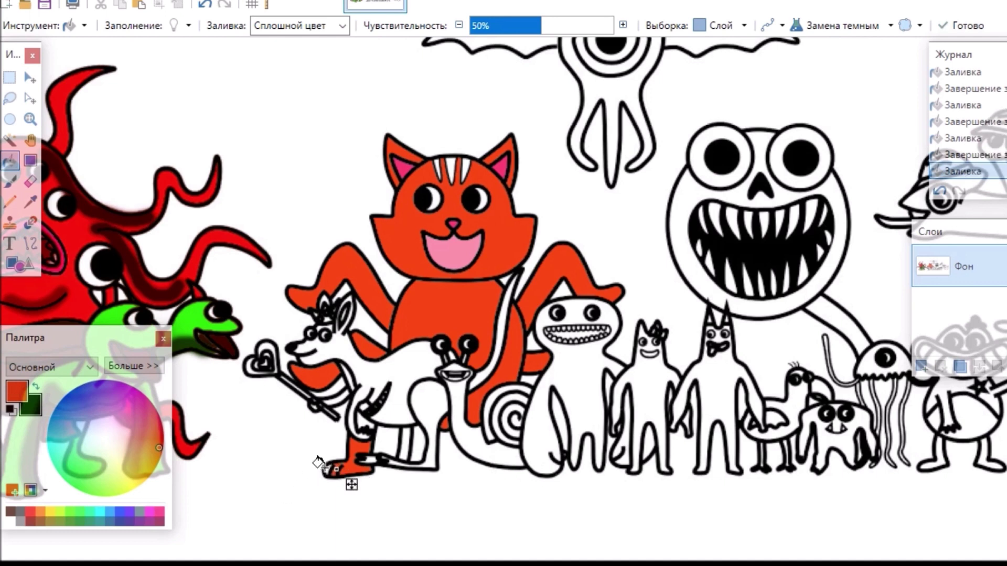
{"action": "left_click", "coordinate": [323, 468]}
{"action": "left_click_drag", "start_coordinate": [340, 487], "coordinate": [344, 485]}
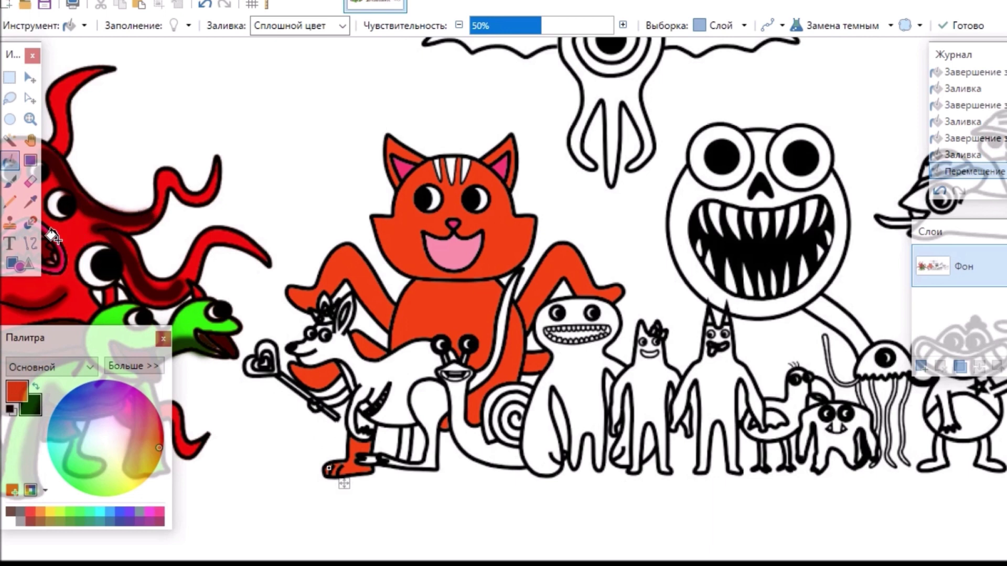
- Fill the three stripes on the cat's forehead with pure red
{"action": "left_click", "coordinate": [30, 161]}
{"action": "left_click", "coordinate": [9, 160]}
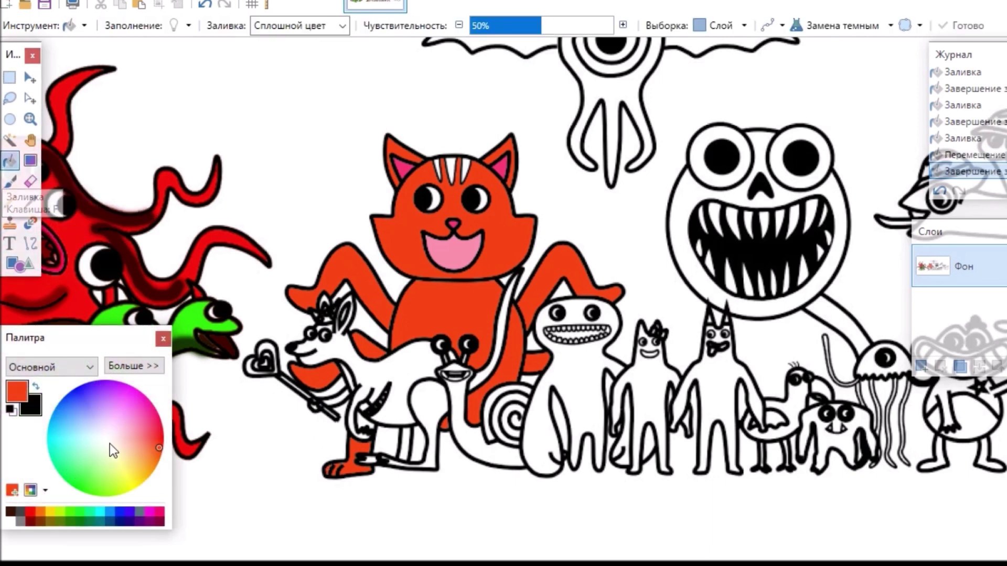
{"action": "left_click", "coordinate": [160, 442]}
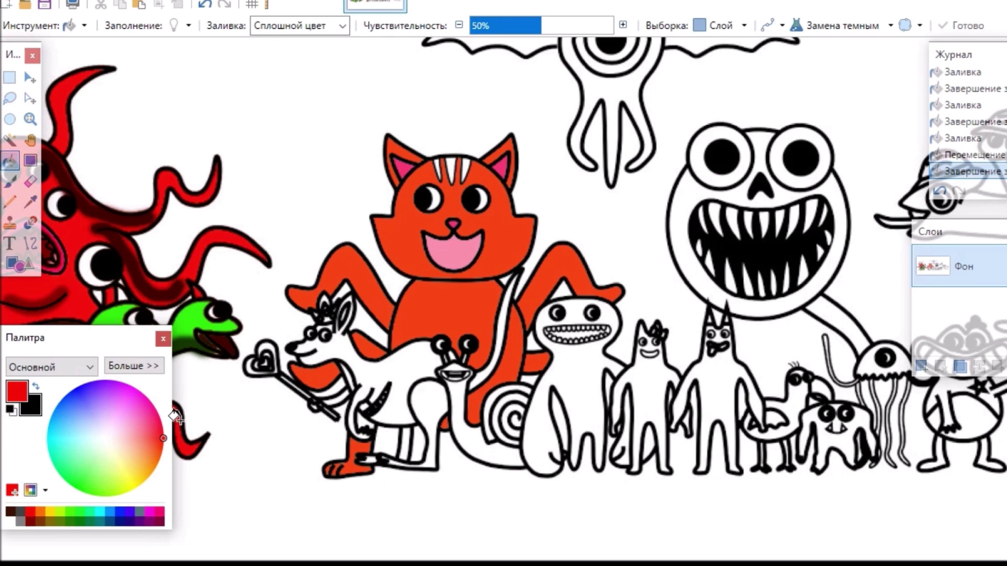
{"action": "left_click", "coordinate": [438, 165]}
{"action": "left_click", "coordinate": [451, 164]}
{"action": "left_click", "coordinate": [465, 162]}
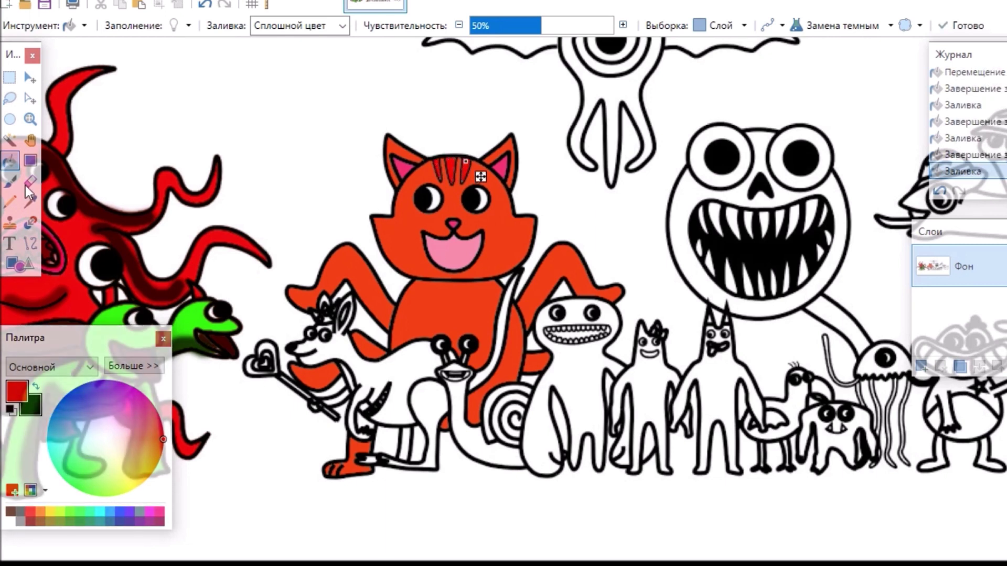
- Shade the cat's raised limbs, cheeks, mouth edge and body sides with soft red brush strokes
{"action": "left_click", "coordinate": [10, 181]}
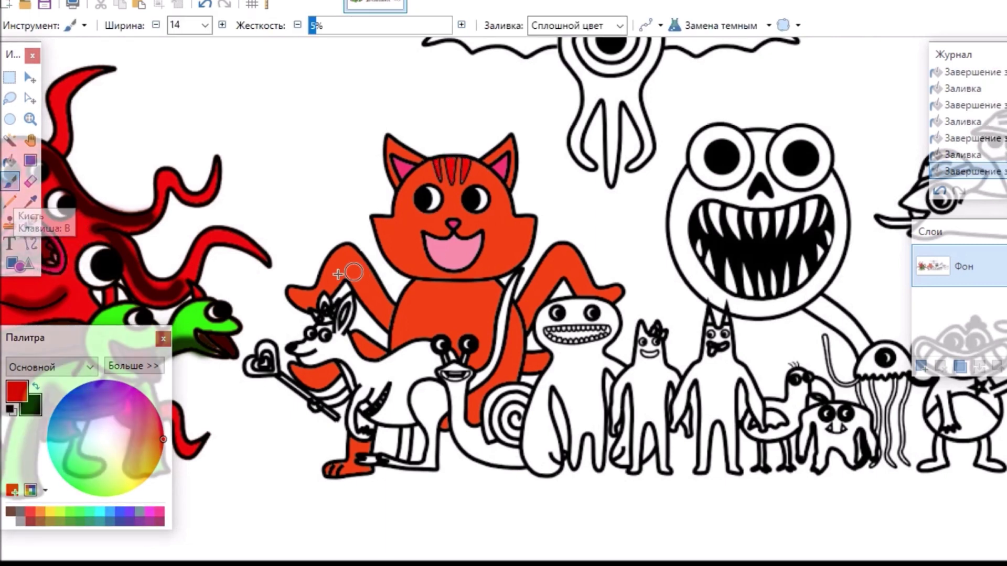
{"action": "left_click_drag", "start_coordinate": [331, 267], "coordinate": [386, 314]}
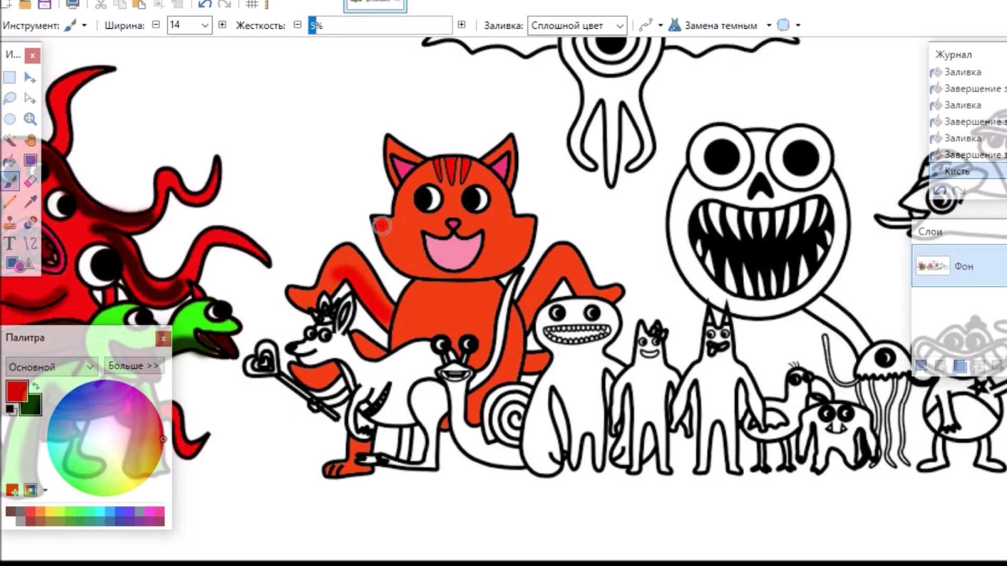
{"action": "mouse_move", "coordinate": [382, 226]}
{"action": "left_mouse_down"}
{"action": "mouse_move", "coordinate": [397, 257]}
{"action": "mouse_move", "coordinate": [438, 282]}
{"action": "left_mouse_up"}
{"action": "mouse_move", "coordinate": [423, 240]}
{"action": "left_mouse_down"}
{"action": "mouse_move", "coordinate": [464, 267]}
{"action": "mouse_move", "coordinate": [478, 240]}
{"action": "mouse_move", "coordinate": [524, 224]}
{"action": "mouse_move", "coordinate": [508, 263]}
{"action": "mouse_move", "coordinate": [438, 279]}
{"action": "left_mouse_up"}
{"action": "mouse_move", "coordinate": [435, 280]}
{"action": "left_mouse_down"}
{"action": "mouse_move", "coordinate": [416, 290]}
{"action": "mouse_move", "coordinate": [400, 340]}
{"action": "left_mouse_up"}
{"action": "mouse_move", "coordinate": [558, 271]}
{"action": "left_mouse_down"}
{"action": "mouse_move", "coordinate": [523, 321]}
{"action": "mouse_move", "coordinate": [555, 269]}
{"action": "mouse_move", "coordinate": [582, 299]}
{"action": "left_mouse_up"}
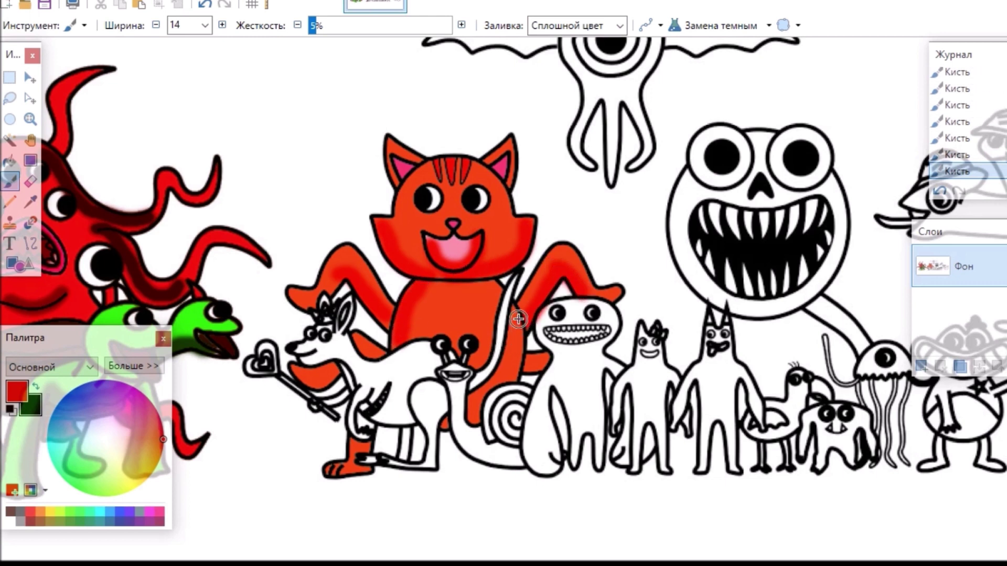
{"action": "left_click_drag", "start_coordinate": [519, 319], "coordinate": [510, 367]}
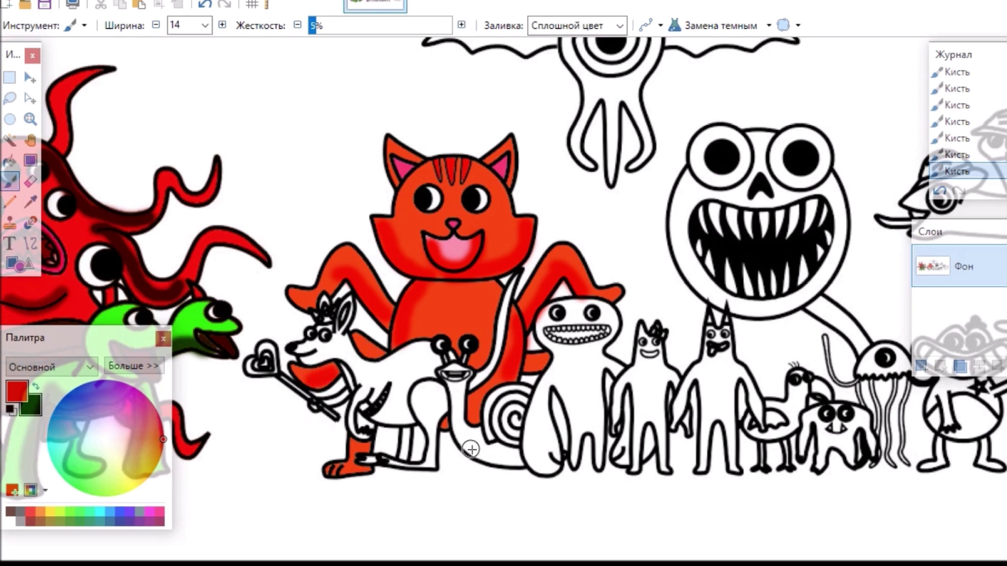
- Fill the snail's body, head and eye stalks with yellow-orange
{"action": "left_click", "coordinate": [10, 160]}
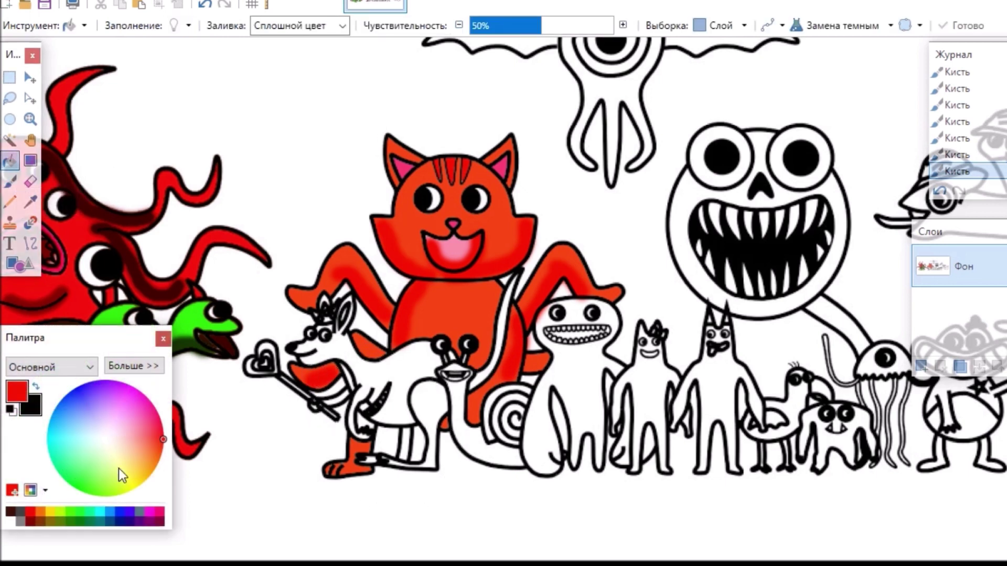
{"action": "left_click", "coordinate": [144, 471]}
{"action": "left_click", "coordinate": [483, 459]}
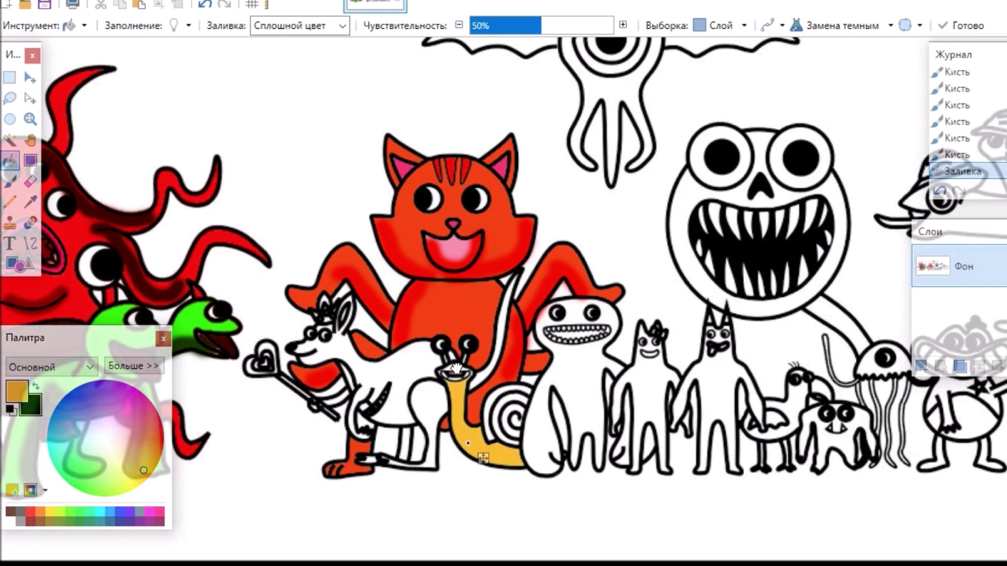
{"action": "left_click", "coordinate": [455, 370]}
{"action": "scroll", "coordinate": [470, 380], "scroll_direction": "up", "scroll_amount": 1}
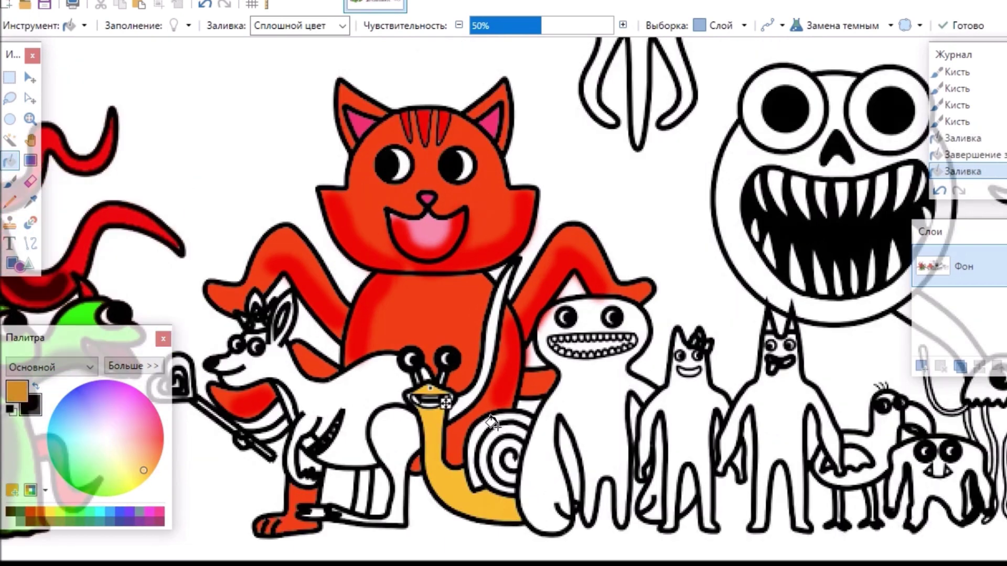
{"action": "left_click", "coordinate": [454, 359]}
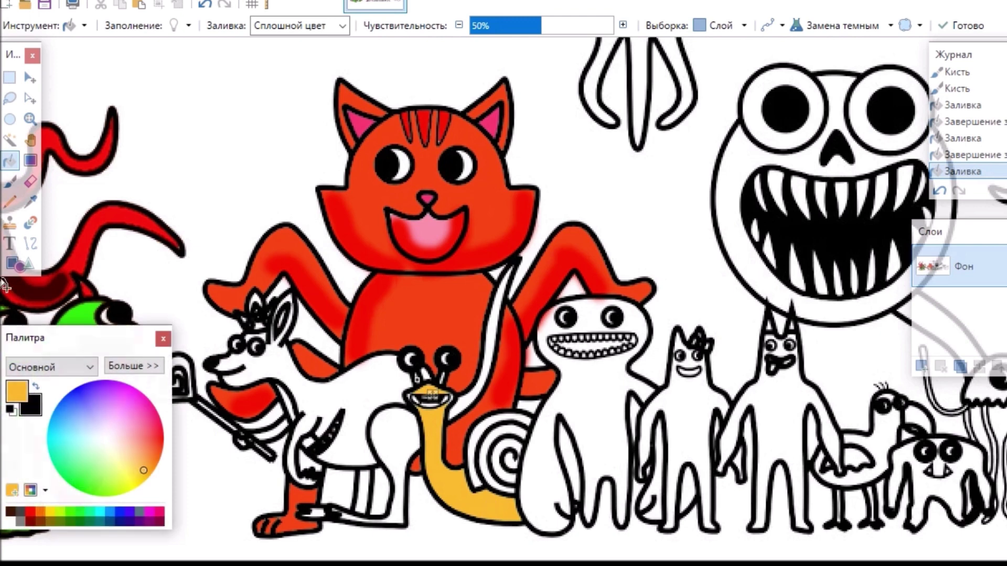
- Fill the snail's spiral shell and the kangaroo's inner ear with brownish orange
{"action": "left_click", "coordinate": [156, 457]}
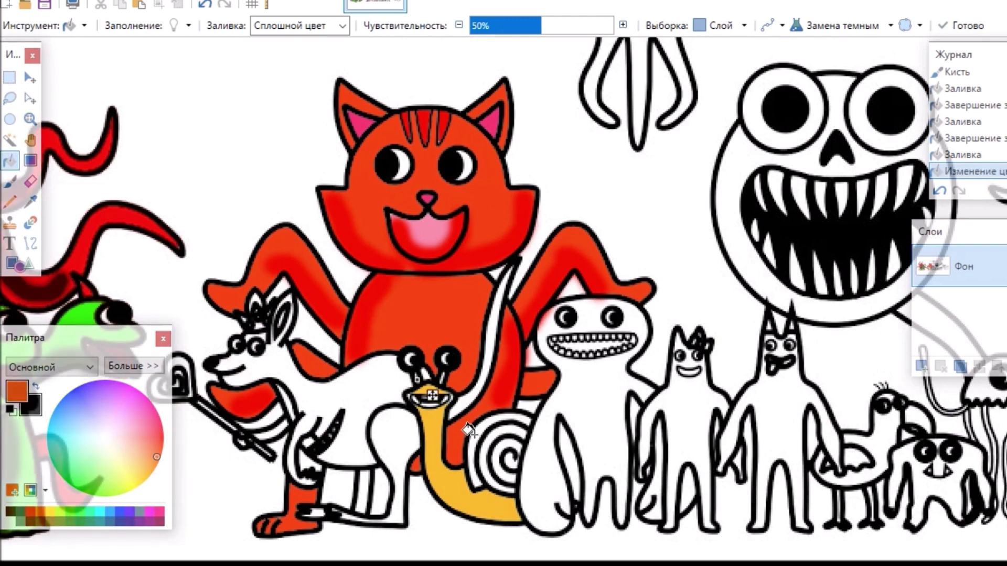
{"action": "left_click", "coordinate": [485, 425]}
{"action": "left_click", "coordinate": [504, 431]}
{"action": "left_click", "coordinate": [499, 463]}
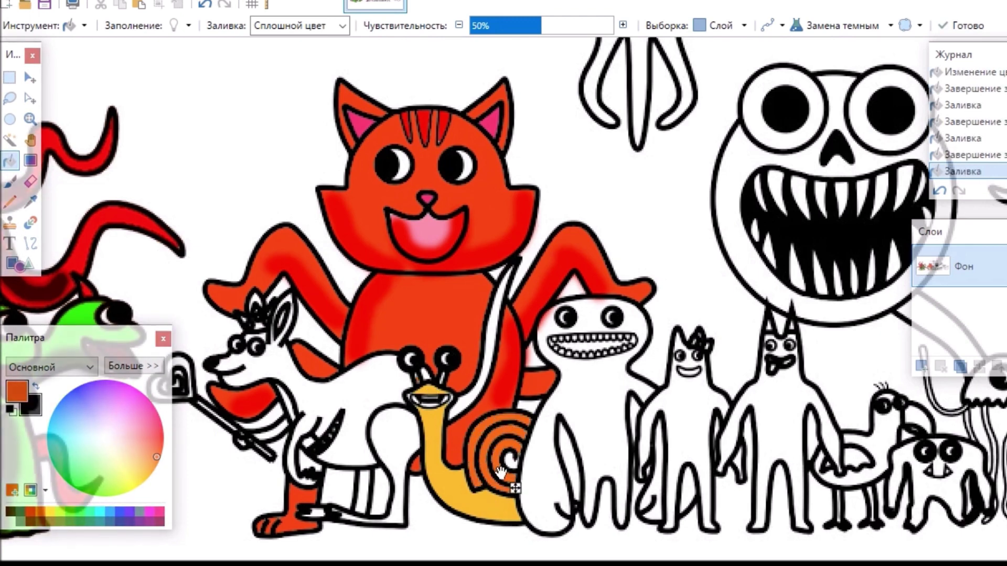
{"action": "left_click", "coordinate": [500, 454]}
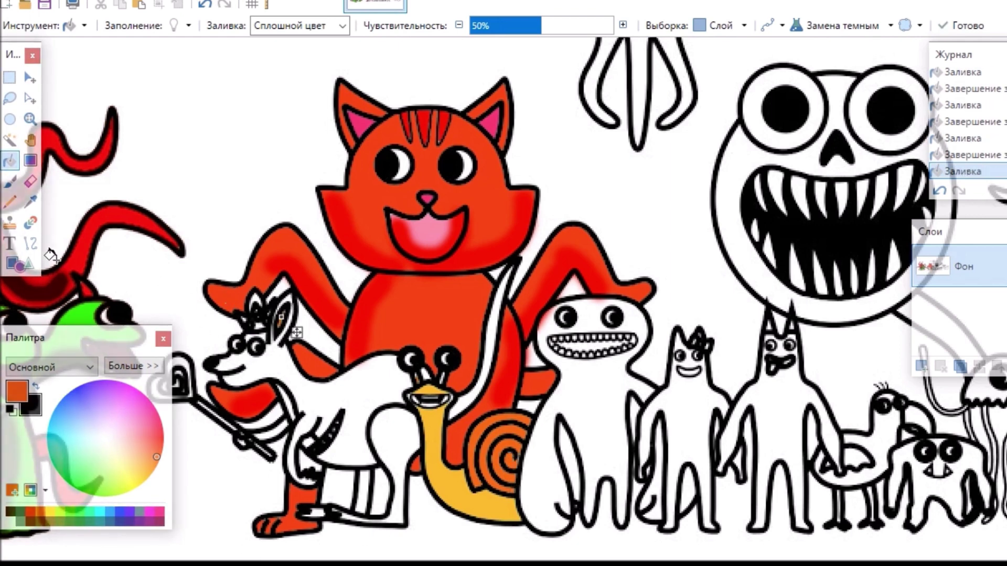
{"action": "left_click", "coordinate": [30, 182]}
{"action": "left_click", "coordinate": [9, 160]}
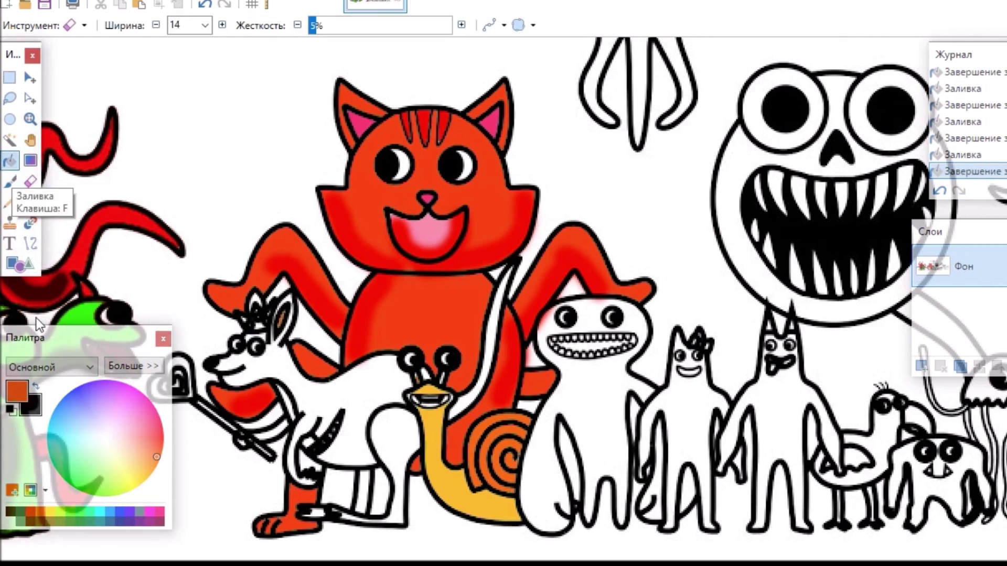
- Fill the heart-shaped head of the kangaroo's staff with hot pink
{"action": "left_click_drag", "start_coordinate": [158, 440], "coordinate": [148, 409]}
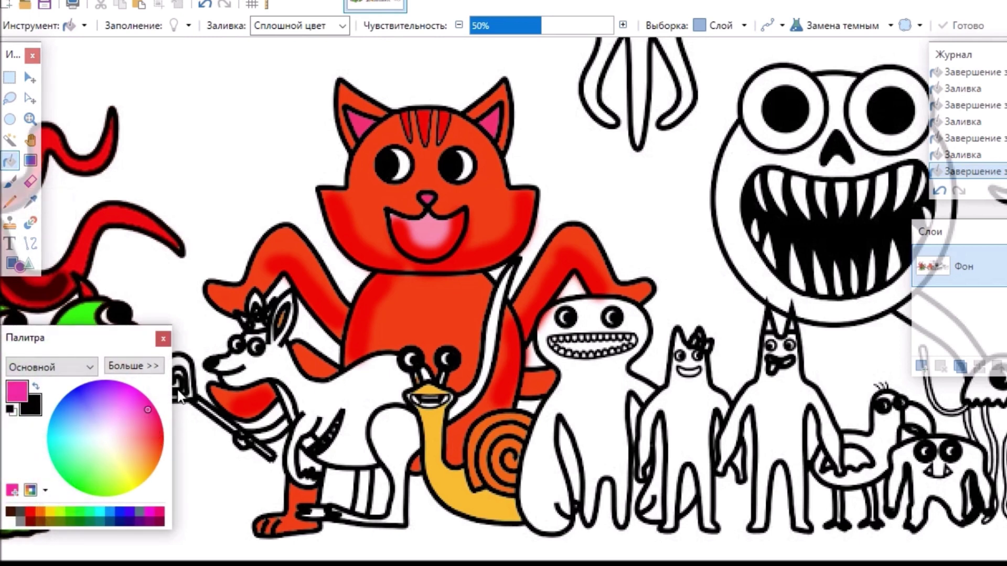
{"action": "left_click", "coordinate": [181, 362]}
{"action": "scroll", "coordinate": [410, 498], "scroll_direction": "left", "scroll_amount": 4}
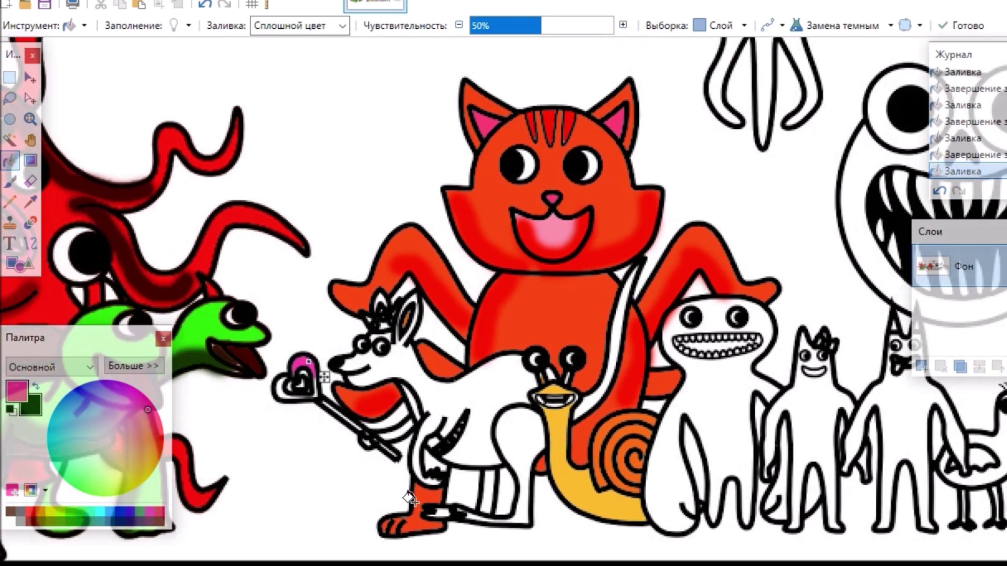
{"action": "left_click", "coordinate": [279, 387]}
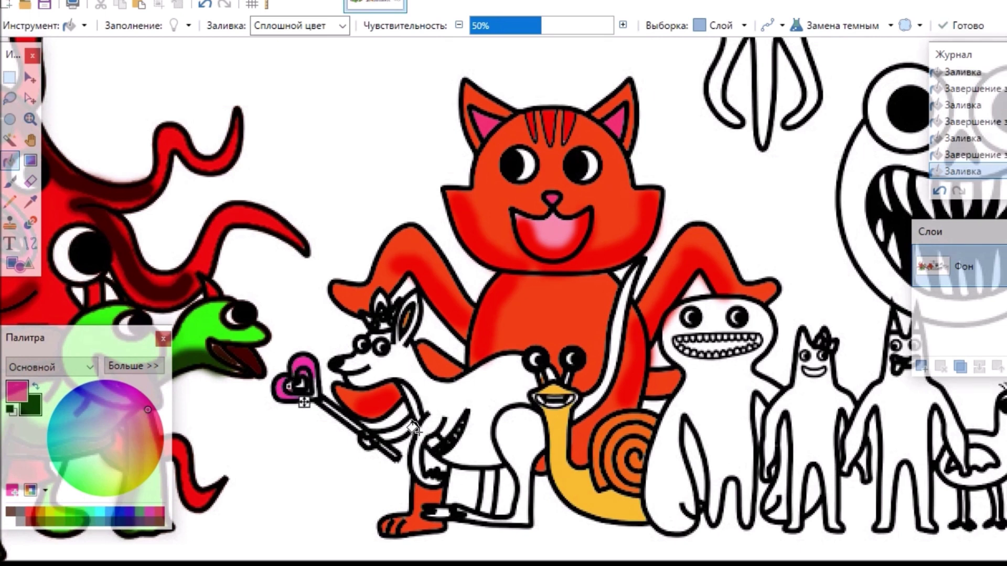
- Fill the kangaroo's body, head, tail, legs, arm and far ear with magenta
{"action": "left_click", "coordinate": [10, 181]}
{"action": "left_click", "coordinate": [10, 160]}
{"action": "mouse_move", "coordinate": [155, 423]}
{"action": "left_mouse_down"}
{"action": "mouse_move", "coordinate": [166, 422]}
{"action": "mouse_move", "coordinate": [150, 384]}
{"action": "left_mouse_up"}
{"action": "left_click", "coordinate": [524, 431]}
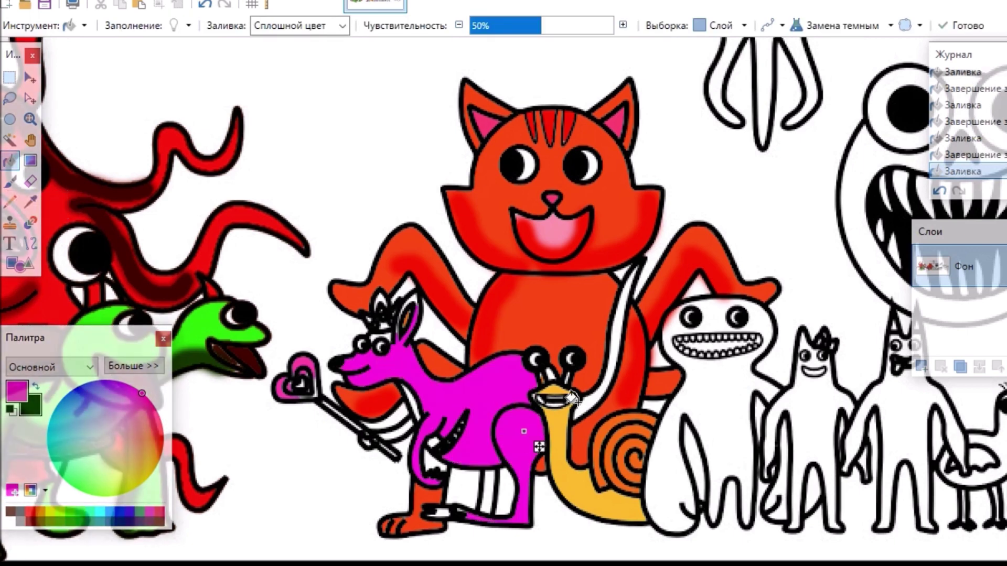
{"action": "left_click", "coordinate": [578, 396]}
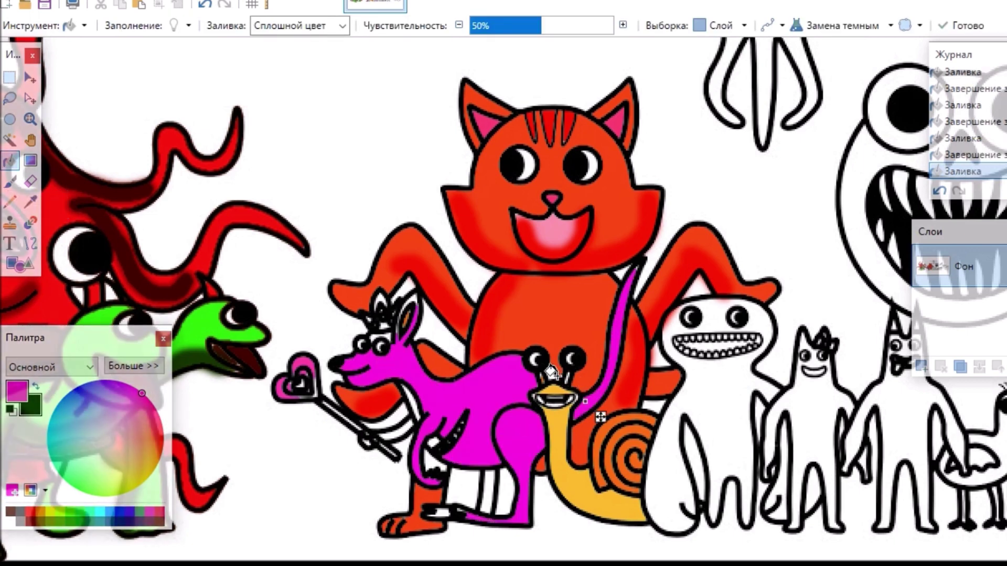
{"action": "left_click", "coordinate": [486, 485]}
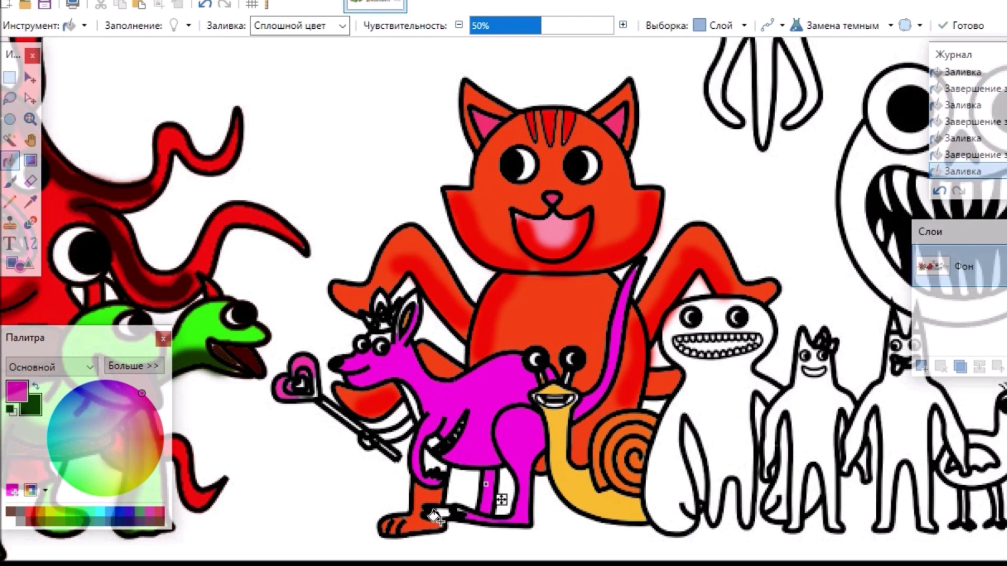
{"action": "left_click", "coordinate": [398, 429]}
{"action": "left_click", "coordinate": [370, 335]}
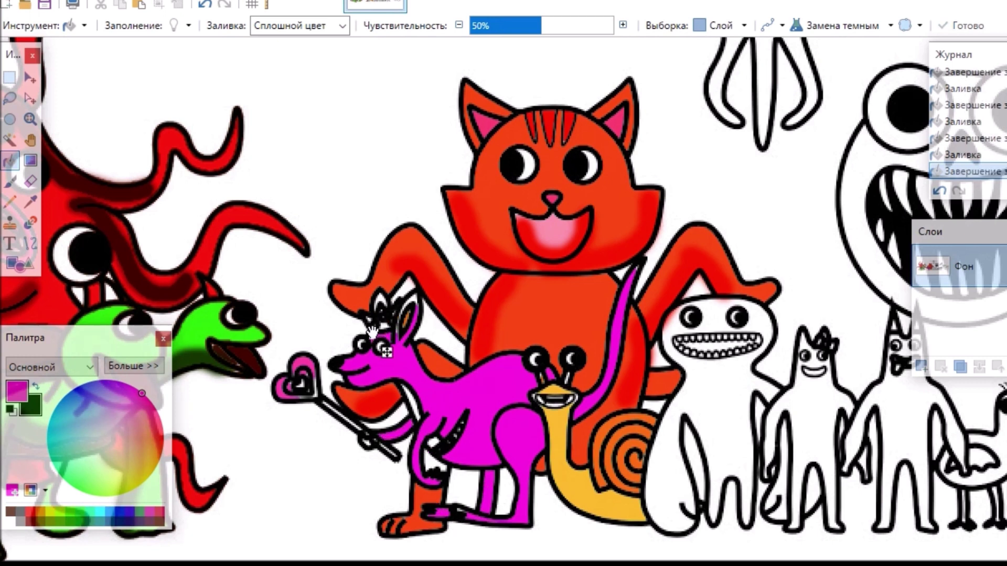
{"action": "left_click", "coordinate": [380, 298]}
- Fill the kangaroo's near outer ear, chest strip and pouch patch with yellow-orange
{"action": "left_click", "coordinate": [410, 300]}
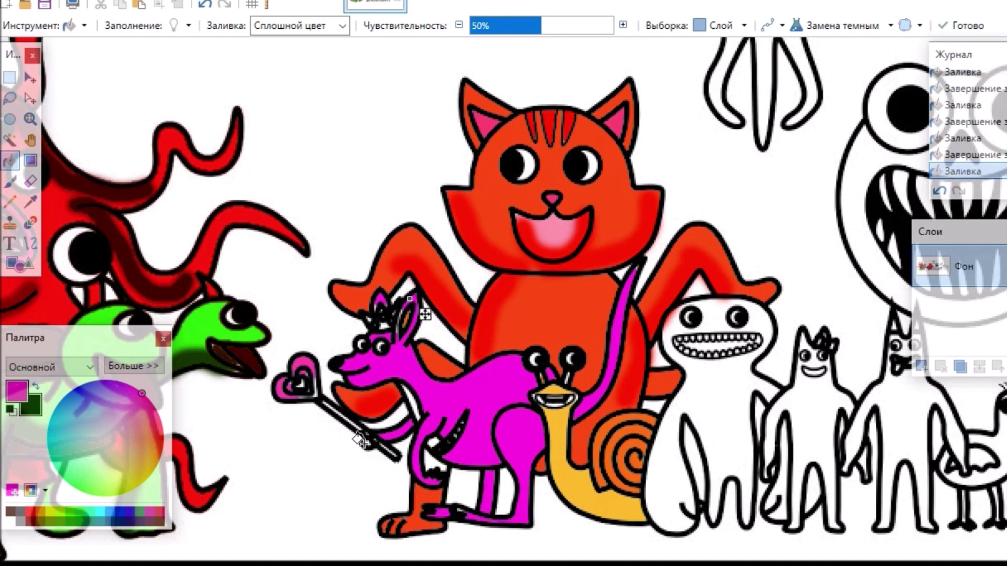
{"action": "left_click", "coordinate": [149, 479]}
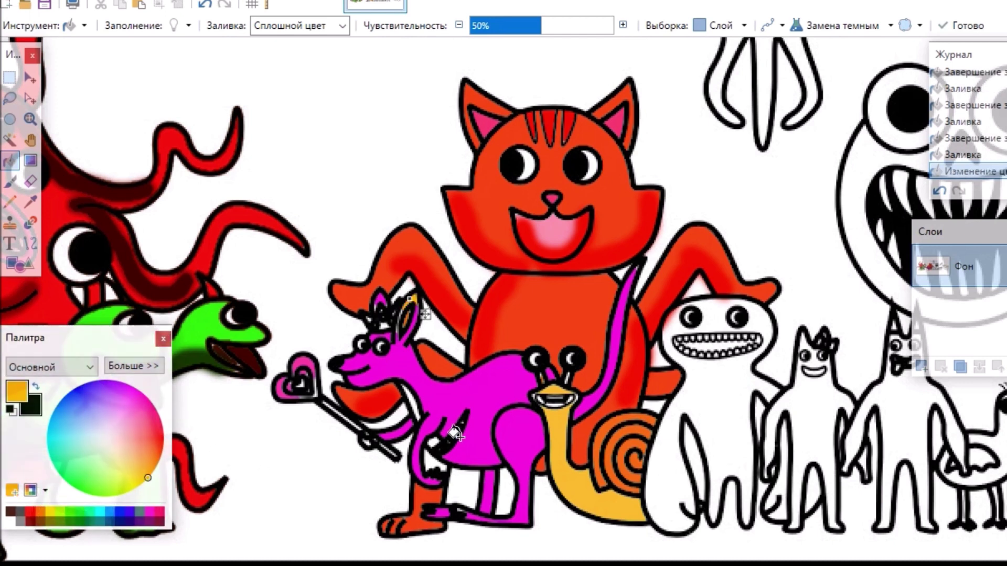
{"action": "left_click", "coordinate": [414, 404]}
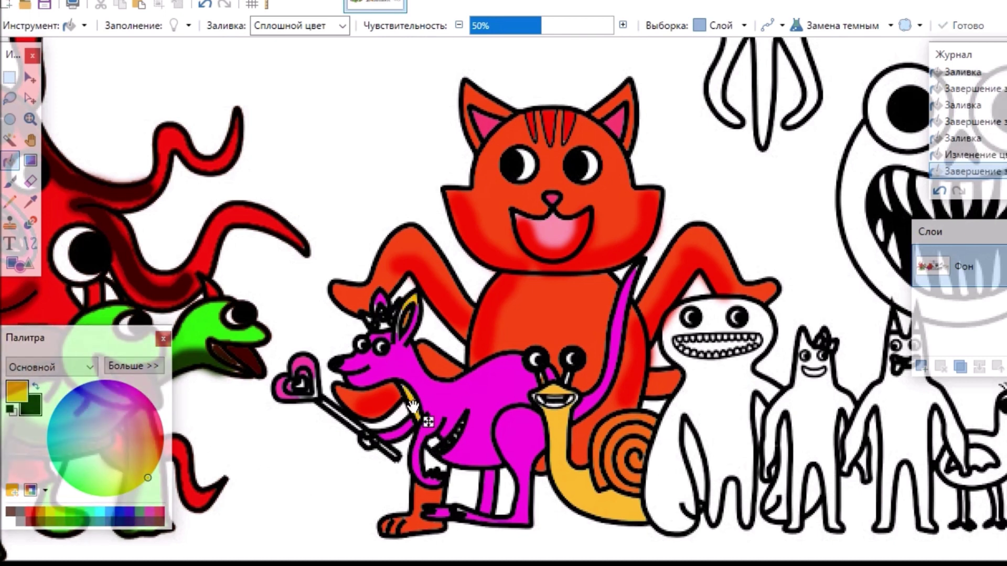
{"action": "left_click", "coordinate": [434, 443]}
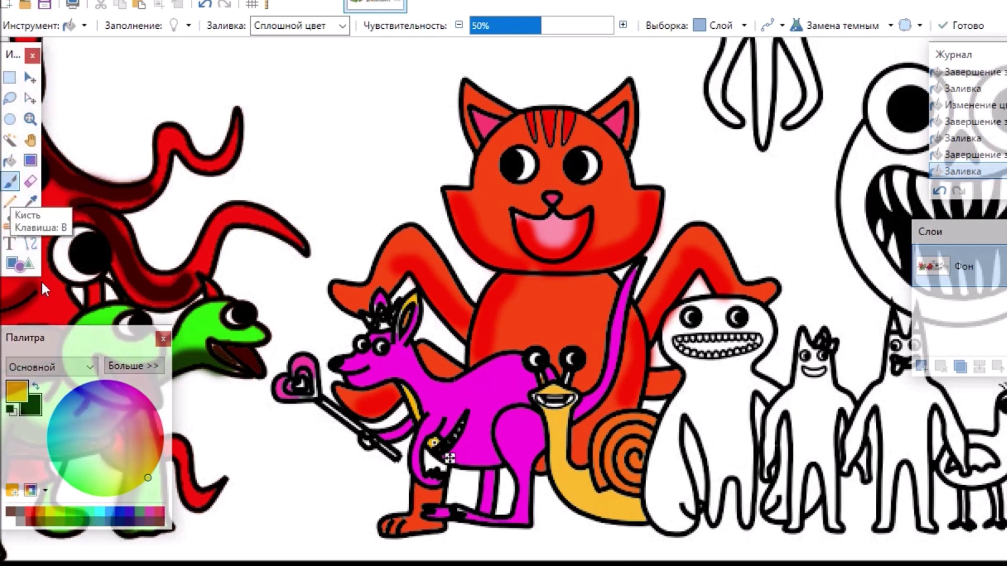
- Shade the kangaroo's neck, belly and hind leg with soft pinkish-red brush strokes
{"action": "left_click", "coordinate": [10, 181]}
{"action": "left_click", "coordinate": [152, 403]}
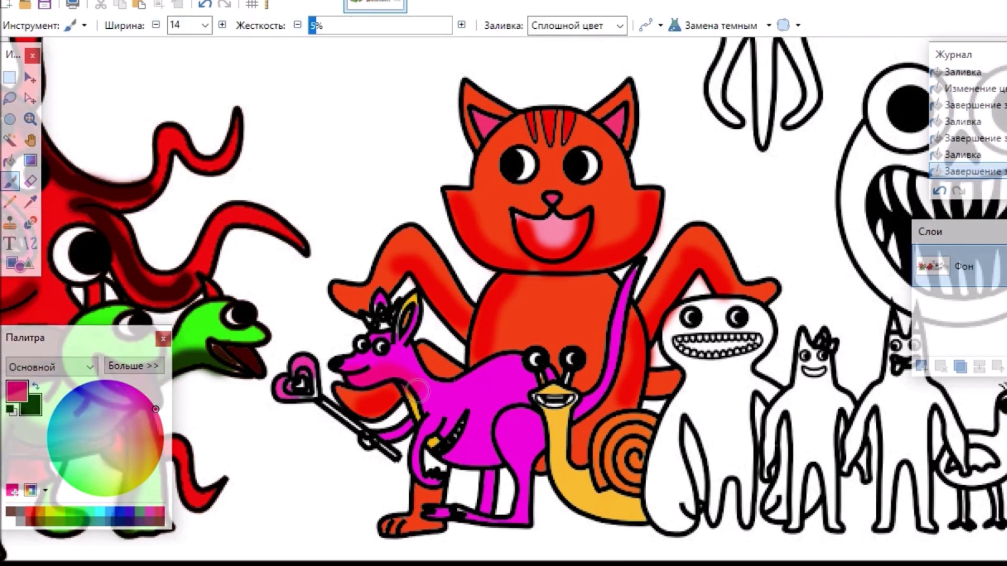
{"action": "mouse_move", "coordinate": [435, 422]}
{"action": "left_mouse_down"}
{"action": "mouse_move", "coordinate": [481, 408]}
{"action": "mouse_move", "coordinate": [476, 433]}
{"action": "mouse_move", "coordinate": [452, 454]}
{"action": "mouse_move", "coordinate": [466, 459]}
{"action": "mouse_move", "coordinate": [503, 451]}
{"action": "mouse_move", "coordinate": [526, 419]}
{"action": "mouse_move", "coordinate": [508, 432]}
{"action": "mouse_move", "coordinate": [522, 478]}
{"action": "mouse_move", "coordinate": [514, 506]}
{"action": "left_mouse_up"}
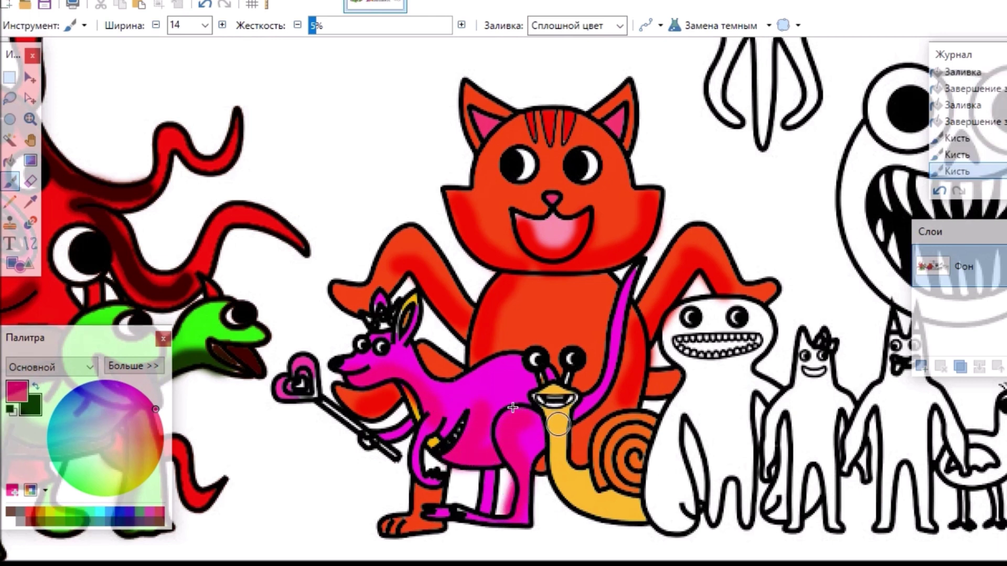
{"action": "left_click", "coordinate": [456, 418]}
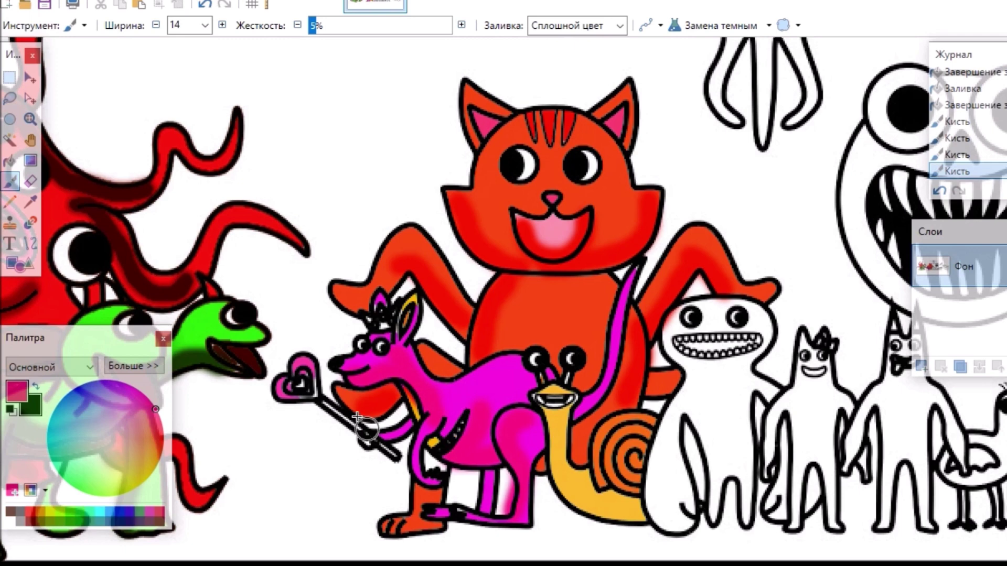
- Fill the stick of the kangaroo's heart staff with the same pinkish red
{"action": "left_click", "coordinate": [10, 160]}
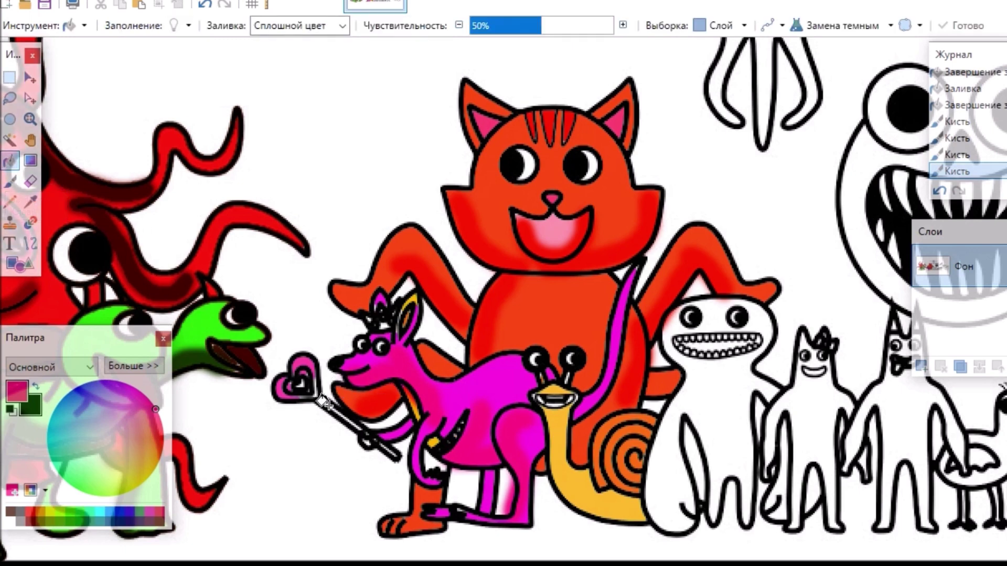
{"action": "left_click", "coordinate": [459, 478]}
{"action": "scroll", "coordinate": [343, 422], "scroll_direction": "up", "scroll_amount": 2}
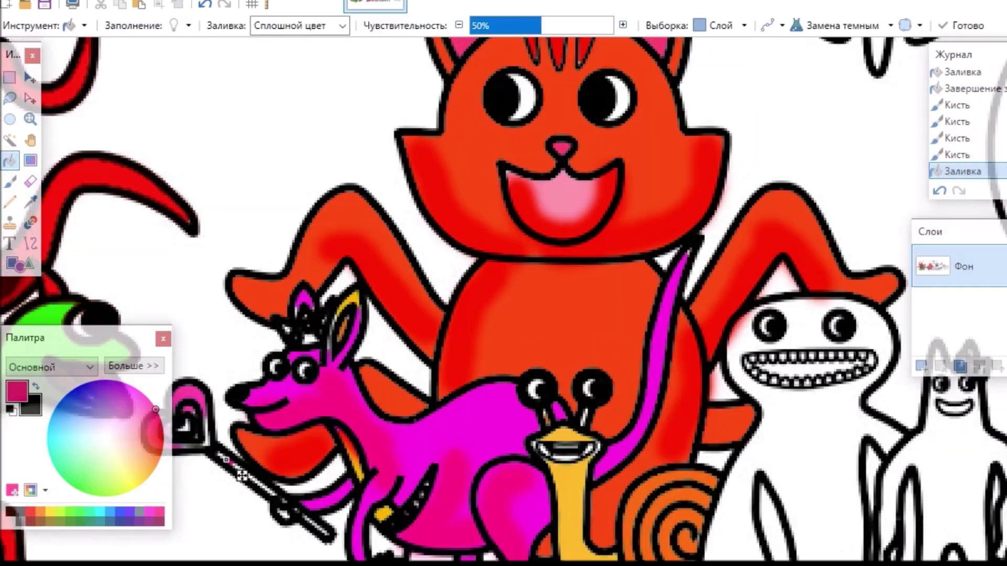
{"action": "left_click", "coordinate": [225, 450]}
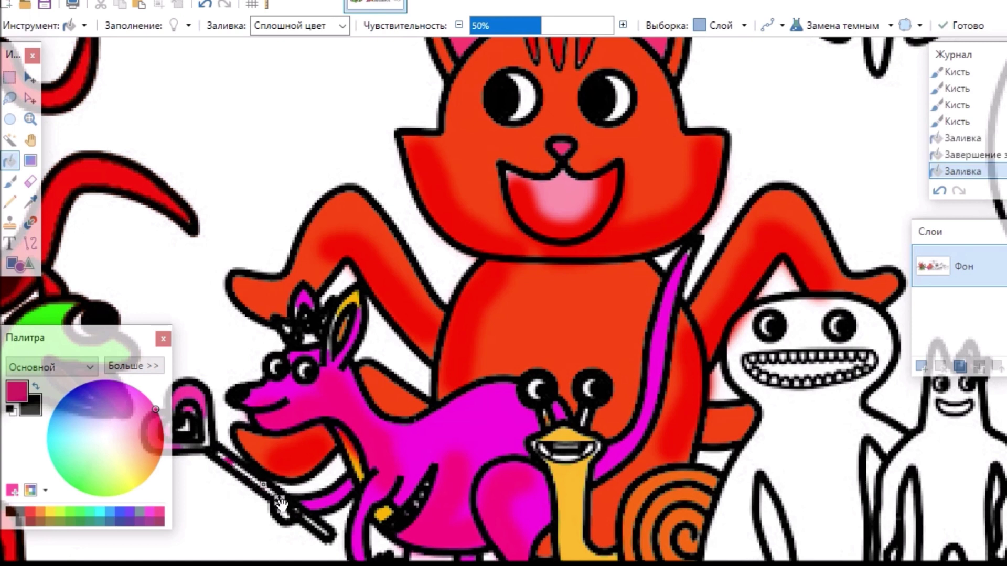
{"action": "left_click_drag", "start_coordinate": [273, 496], "coordinate": [271, 497]}
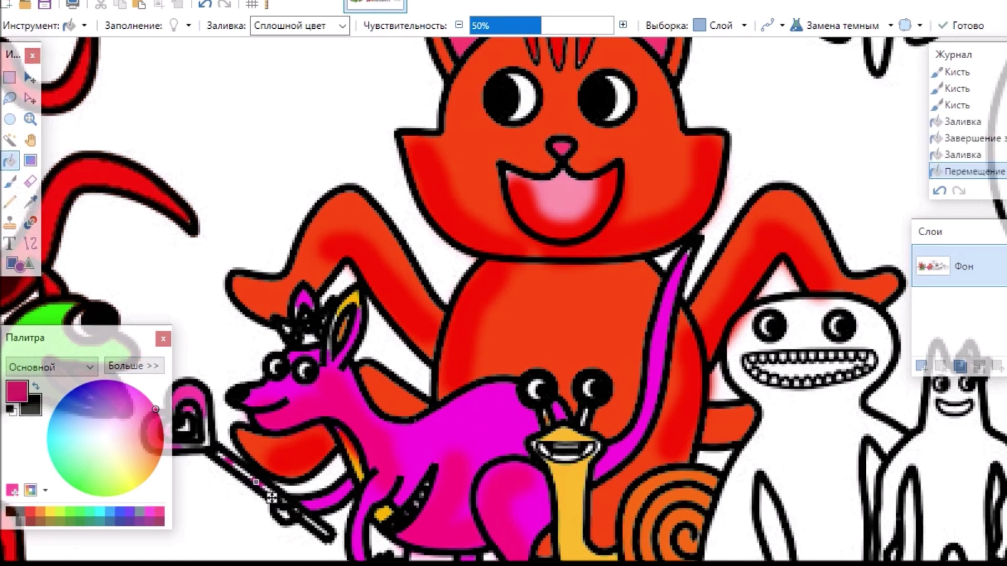
- Fill the wide-mouthed monster beside the snail with bright green, including the parts behind the small eared figure
{"action": "key", "text": "ctrl+minus"}
{"action": "scroll", "coordinate": [364, 438], "scroll_direction": "right", "scroll_amount": 5}
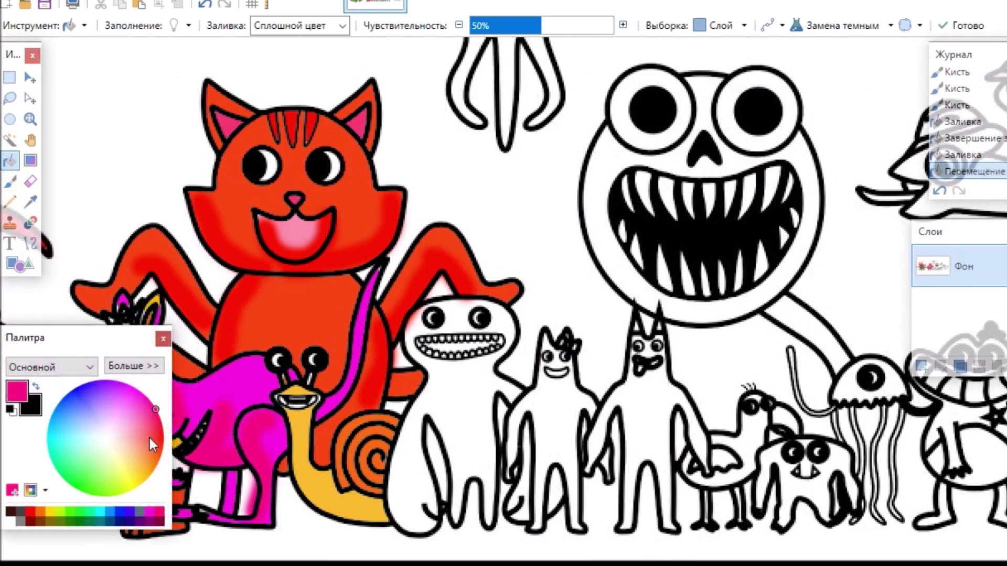
{"action": "left_click_drag", "start_coordinate": [65, 469], "coordinate": [86, 498]}
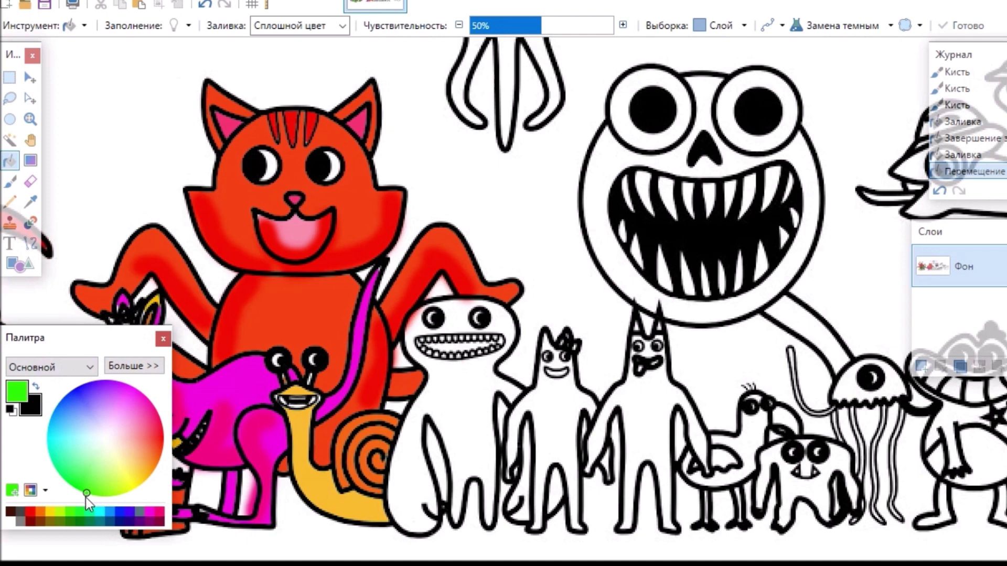
{"action": "left_click", "coordinate": [467, 396]}
{"action": "left_click", "coordinate": [528, 467]}
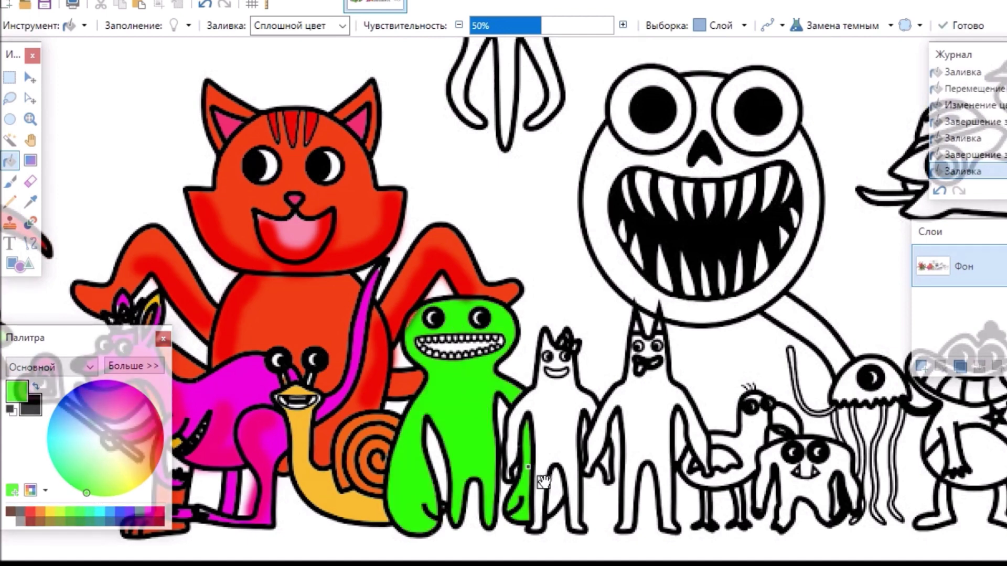
{"action": "left_click_drag", "start_coordinate": [549, 487], "coordinate": [574, 505]}
{"action": "left_click", "coordinate": [516, 494]}
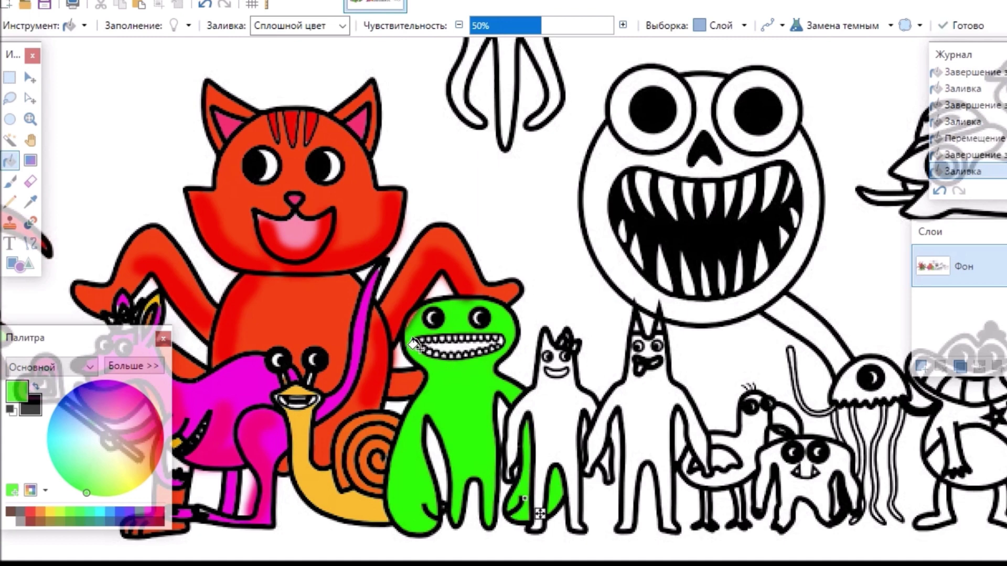
- Fill the inside of the green monster's mouth with dark green
{"action": "left_click", "coordinate": [27, 183]}
{"action": "left_click", "coordinate": [9, 163]}
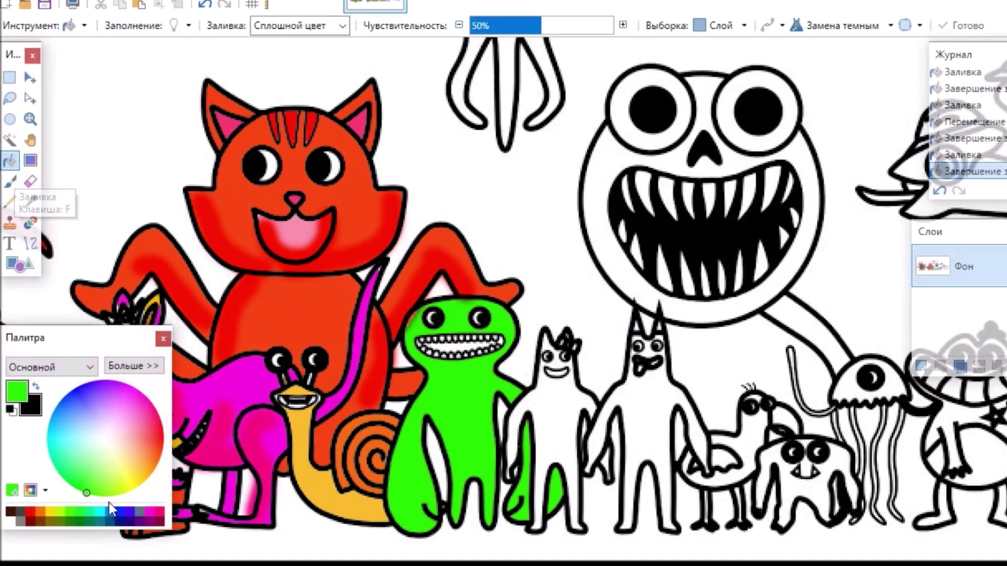
{"action": "left_click", "coordinate": [69, 523]}
{"action": "left_click", "coordinate": [466, 343]}
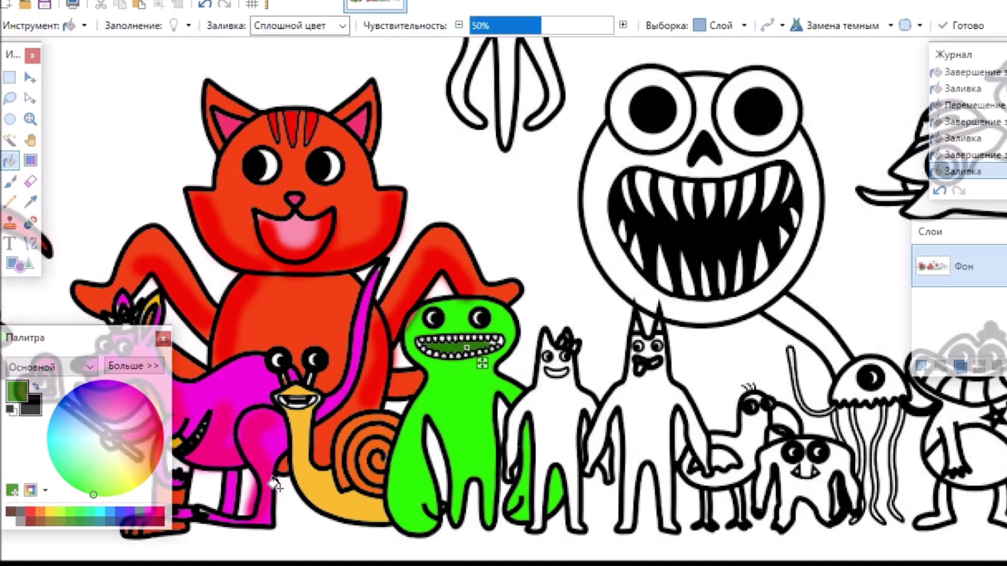
- Shade the green monster's arm, body side and legs with soft dark green brush strokes
{"action": "left_click", "coordinate": [10, 182]}
{"action": "mouse_move", "coordinate": [423, 415]}
{"action": "left_mouse_down"}
{"action": "mouse_move", "coordinate": [414, 478]}
{"action": "mouse_move", "coordinate": [426, 516]}
{"action": "mouse_move", "coordinate": [418, 500]}
{"action": "left_mouse_up"}
{"action": "left_click_drag", "start_coordinate": [418, 464], "coordinate": [420, 521]}
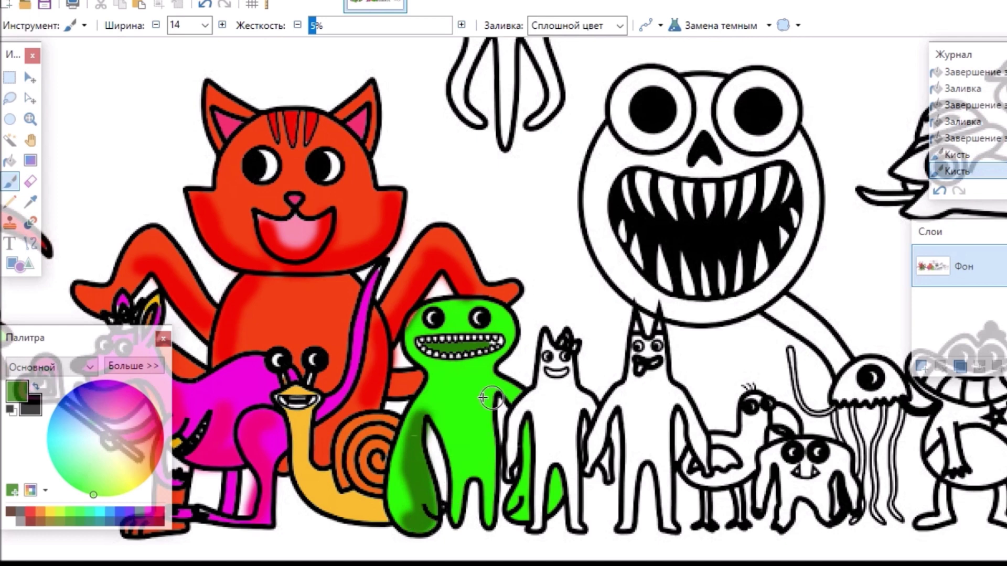
{"action": "left_click_drag", "start_coordinate": [484, 403], "coordinate": [482, 534]}
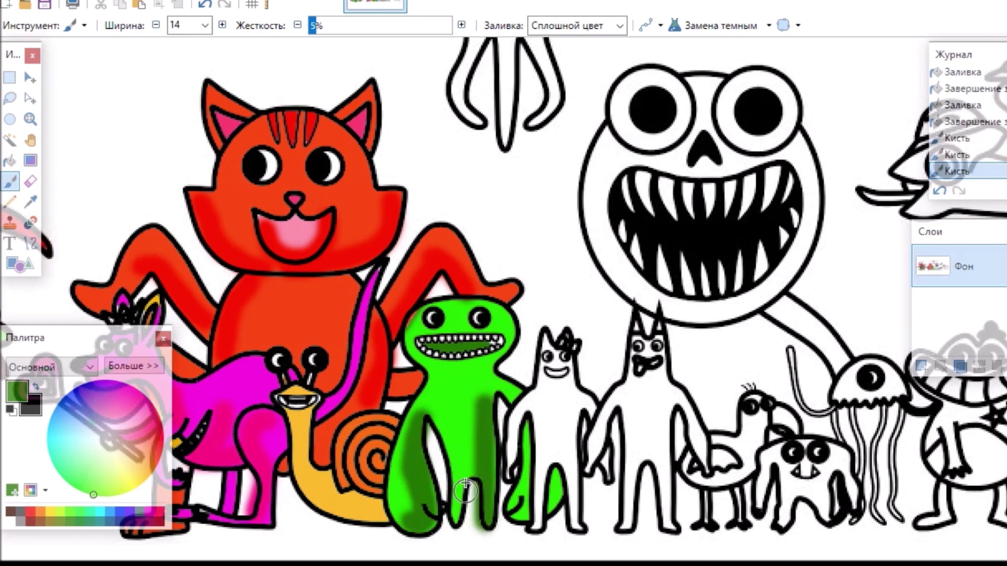
{"action": "left_click_drag", "start_coordinate": [464, 471], "coordinate": [454, 527]}
{"action": "left_click_drag", "start_coordinate": [515, 504], "coordinate": [522, 520]}
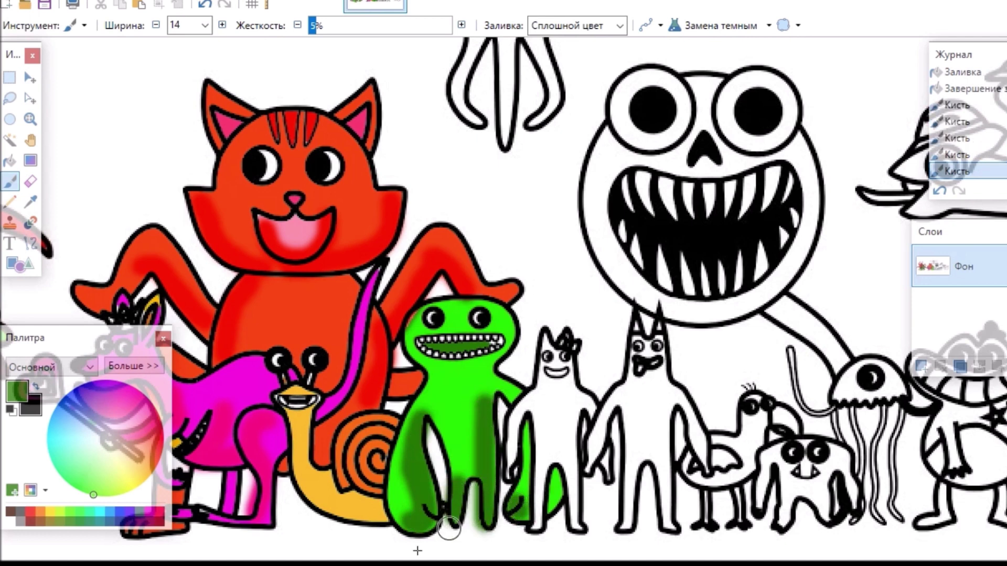
- Fill the bow, inner ear and mouth of the small white figure beside the green monster with pink
{"action": "left_click_drag", "start_coordinate": [408, 564], "coordinate": [481, 564]}
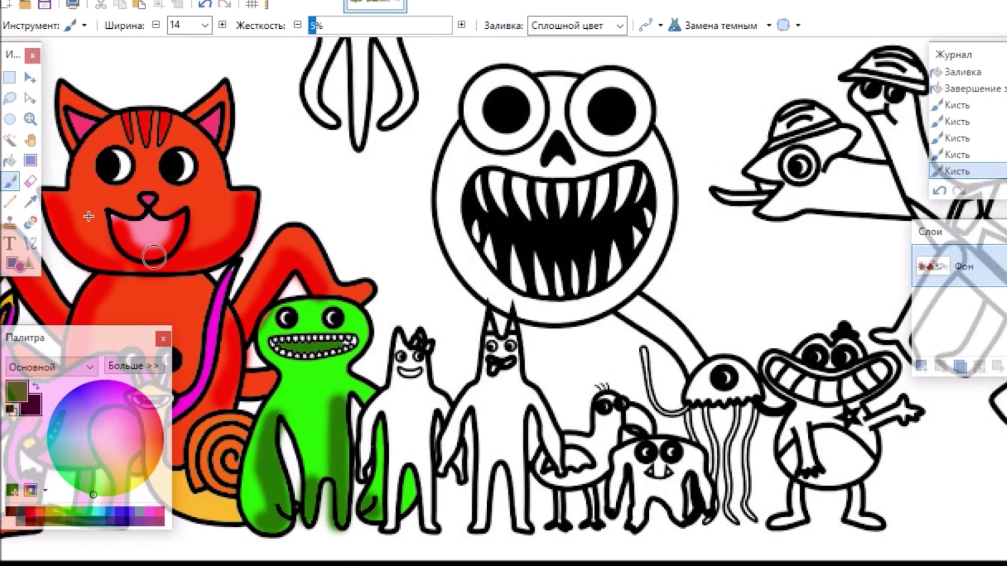
{"action": "left_click", "coordinate": [10, 161]}
{"action": "left_click", "coordinate": [157, 410]}
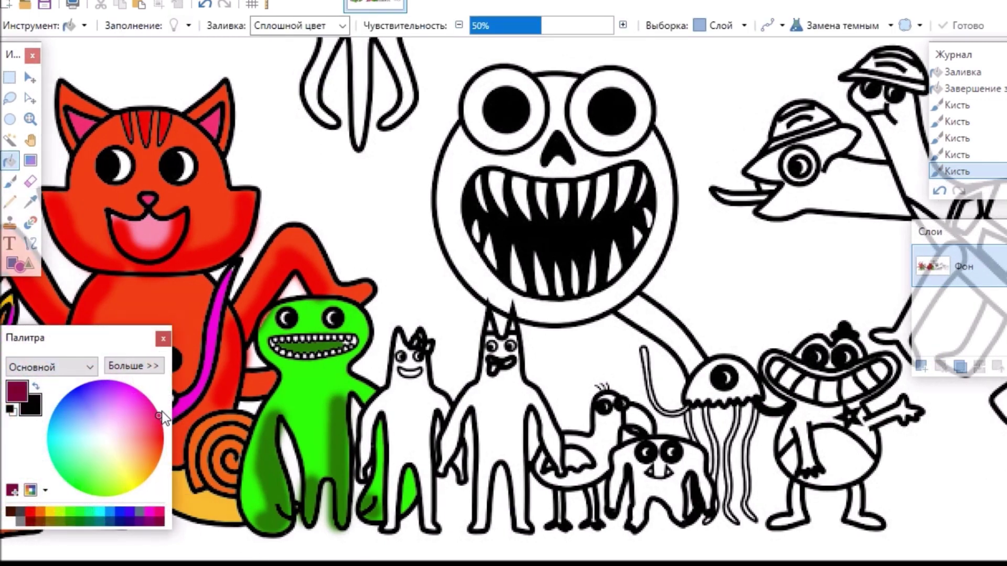
{"action": "left_click", "coordinate": [144, 417]}
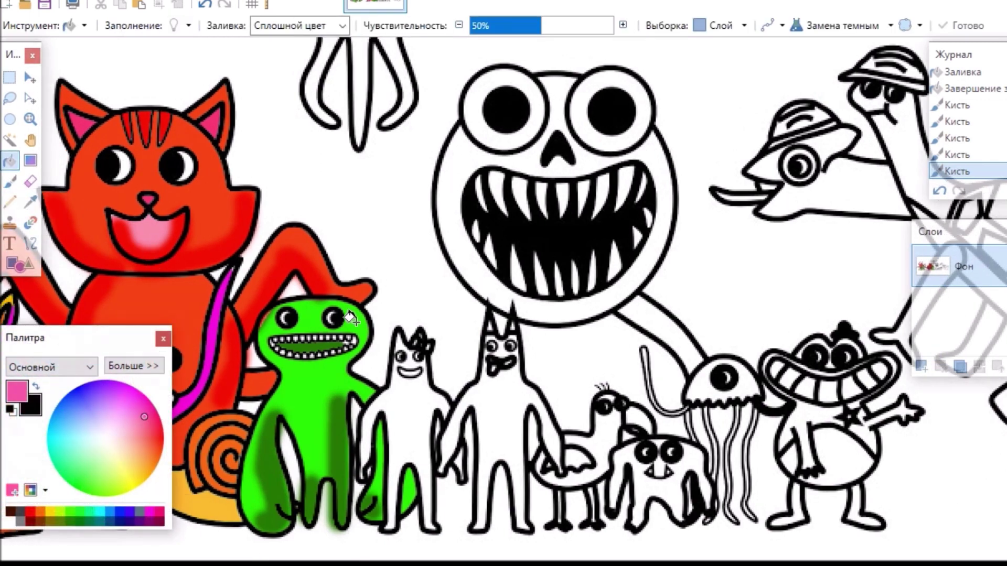
{"action": "left_click", "coordinate": [414, 339]}
{"action": "left_click_drag", "start_coordinate": [431, 360], "coordinate": [443, 363]}
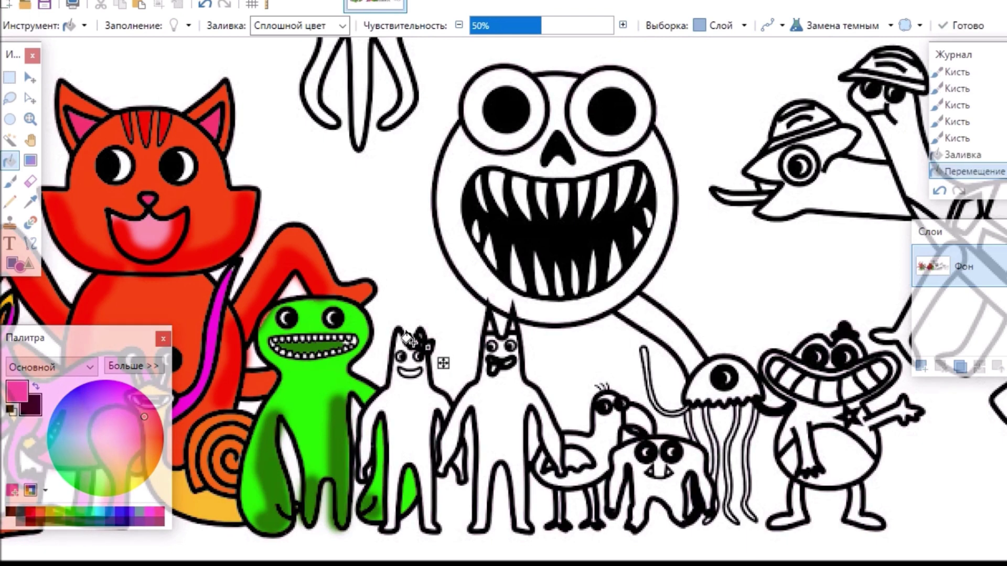
{"action": "left_click", "coordinate": [410, 341]}
{"action": "left_click", "coordinate": [412, 373]}
- Fill the tongue and both inner ears of the tall pointy-eared figure with pink
{"action": "left_click", "coordinate": [488, 367]}
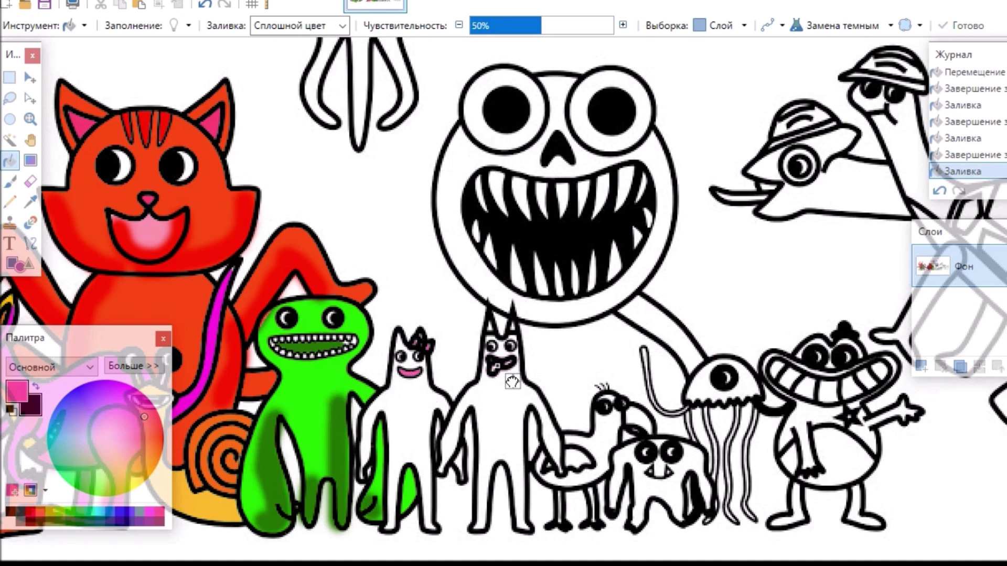
{"action": "left_click_drag", "start_coordinate": [509, 382], "coordinate": [509, 385]}
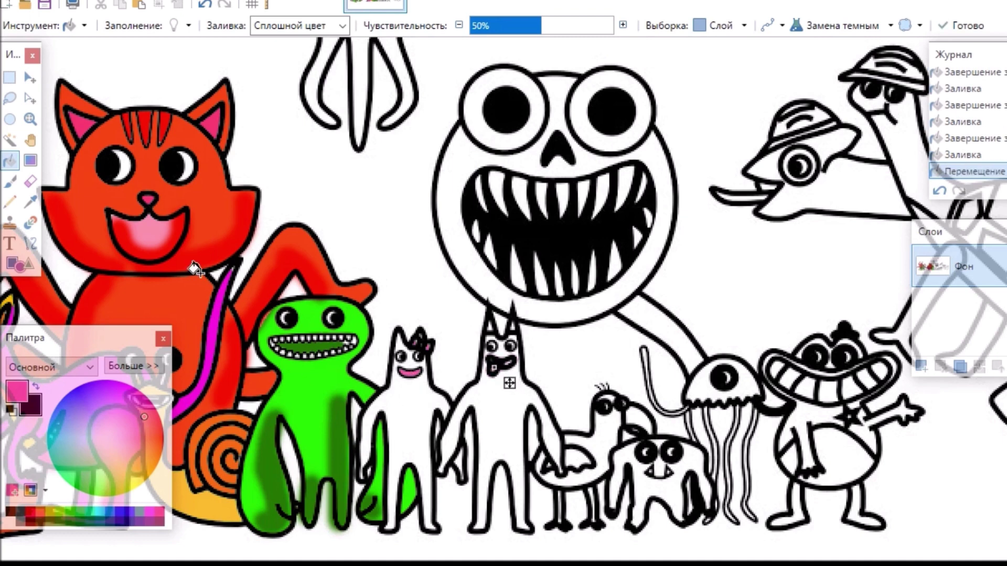
{"action": "left_click", "coordinate": [491, 327]}
{"action": "left_click", "coordinate": [491, 326]}
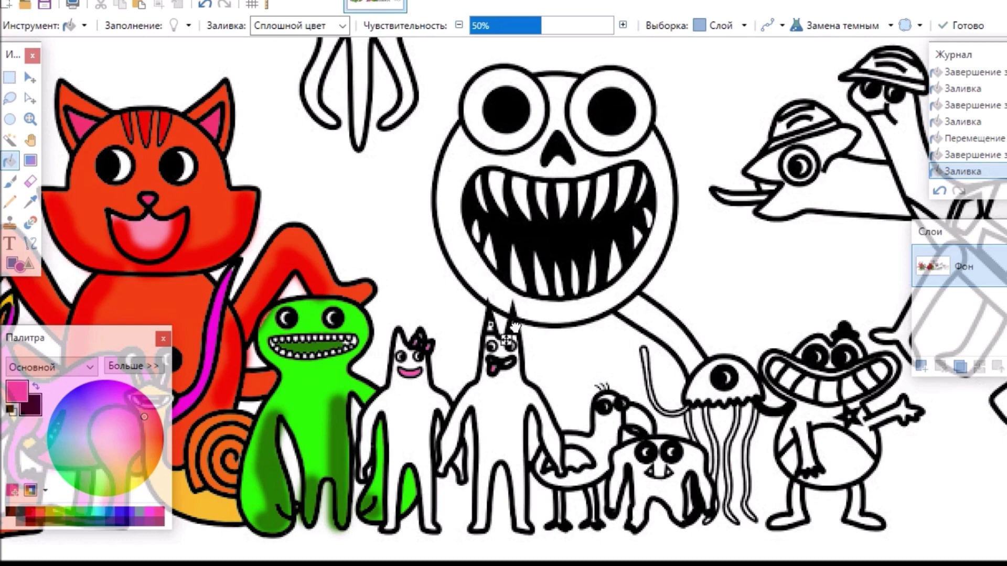
{"action": "left_click", "coordinate": [514, 327]}
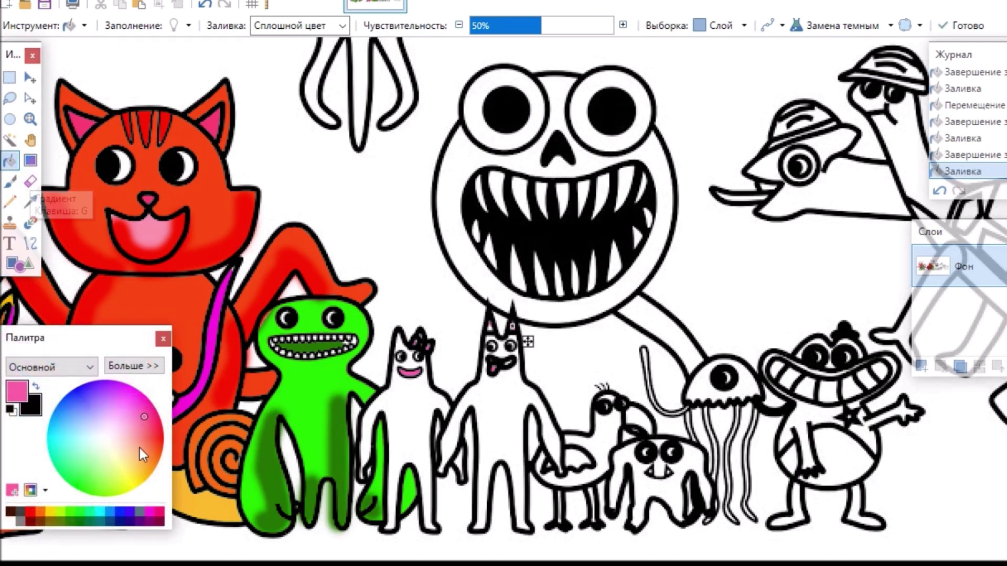
- Fill the body and head of the tall pointy-eared figure with red
{"action": "left_click", "coordinate": [163, 437]}
{"action": "left_click", "coordinate": [511, 413]}
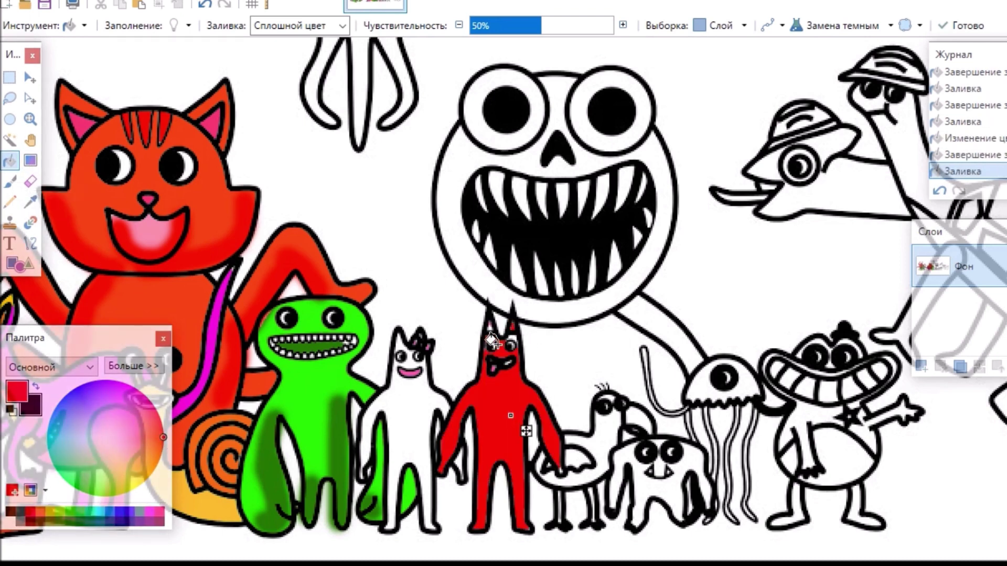
{"action": "left_click", "coordinate": [513, 334]}
{"action": "left_click_drag", "start_coordinate": [521, 359], "coordinate": [524, 363]}
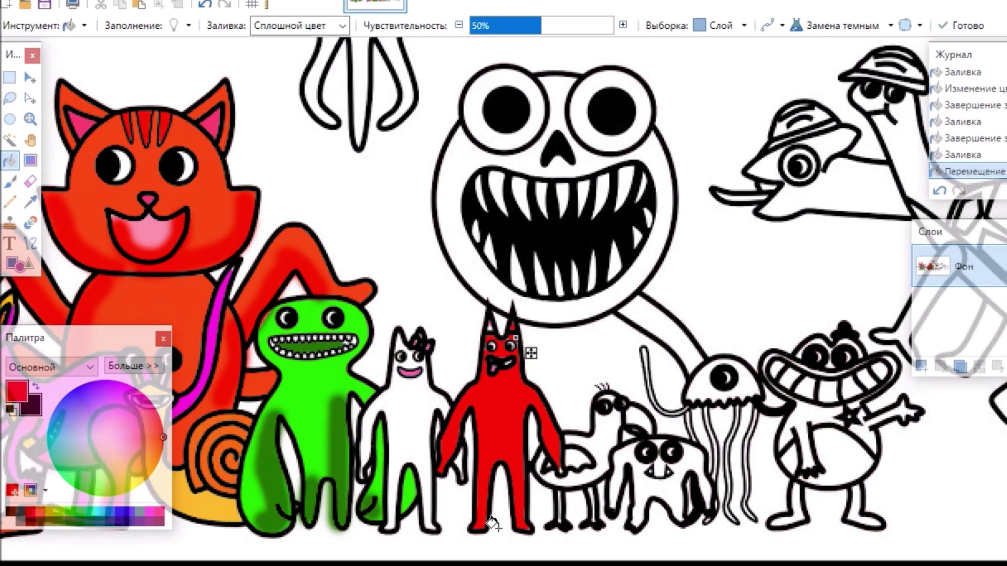
- Fill the small bird's beak with red-orange and both its legs with golden yellow
{"action": "scroll", "coordinate": [503, 288], "scroll_direction": "right", "scroll_amount": 5}
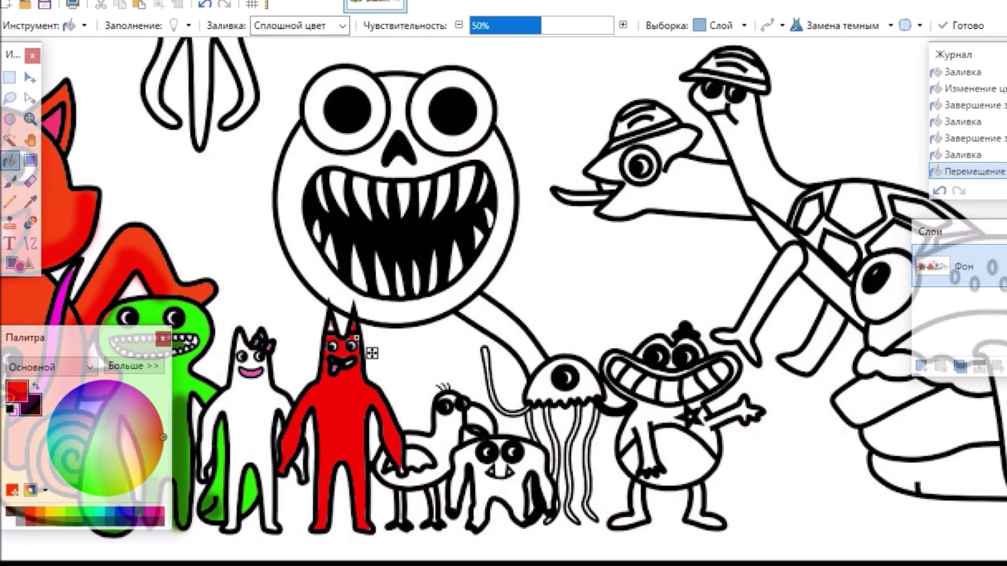
{"action": "scroll", "coordinate": [534, 302], "scroll_direction": "up", "scroll_amount": 1}
{"action": "scroll", "coordinate": [533, 302], "scroll_direction": "down", "scroll_amount": 3}
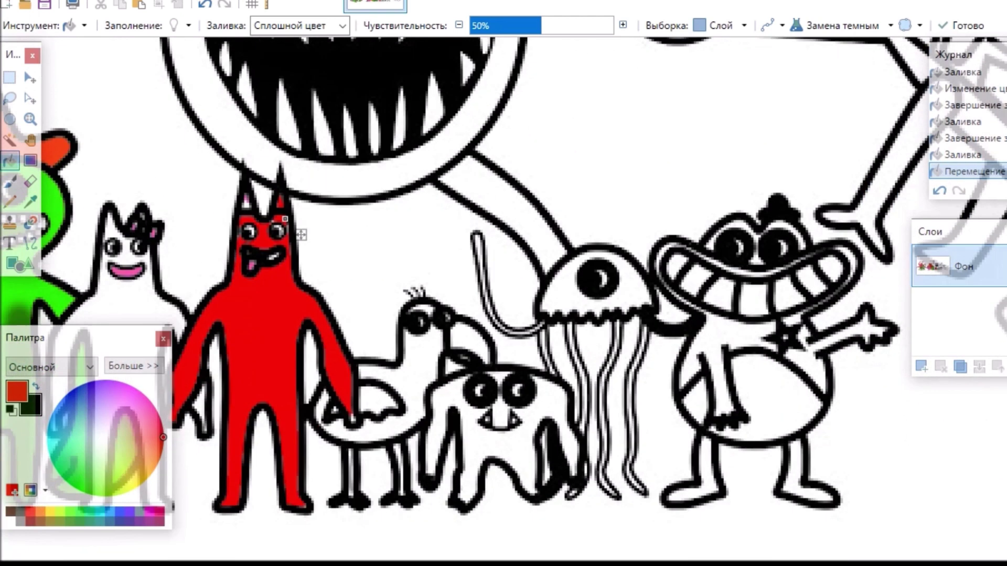
{"action": "left_click", "coordinate": [9, 160]}
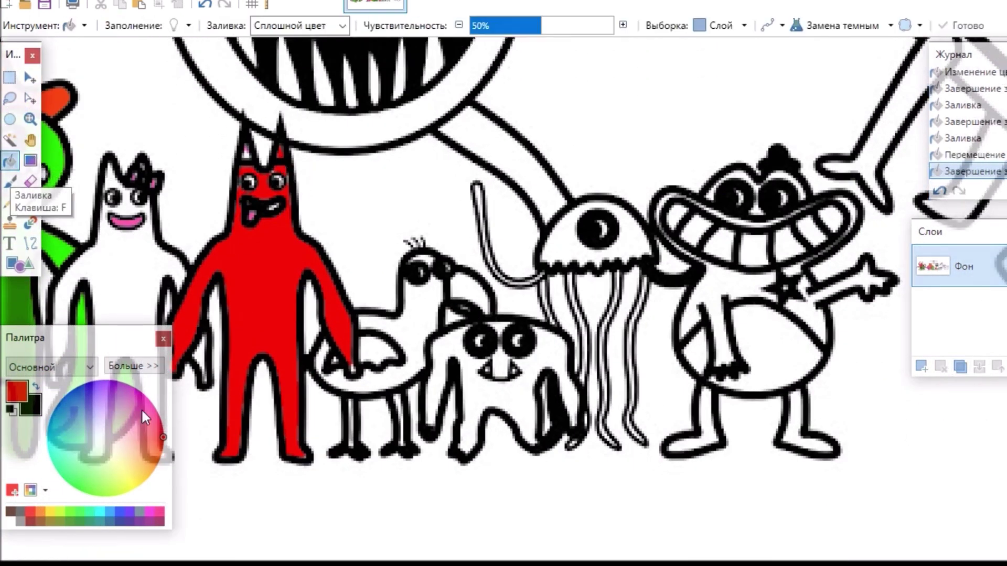
{"action": "left_click", "coordinate": [158, 449]}
{"action": "left_click", "coordinate": [478, 294]}
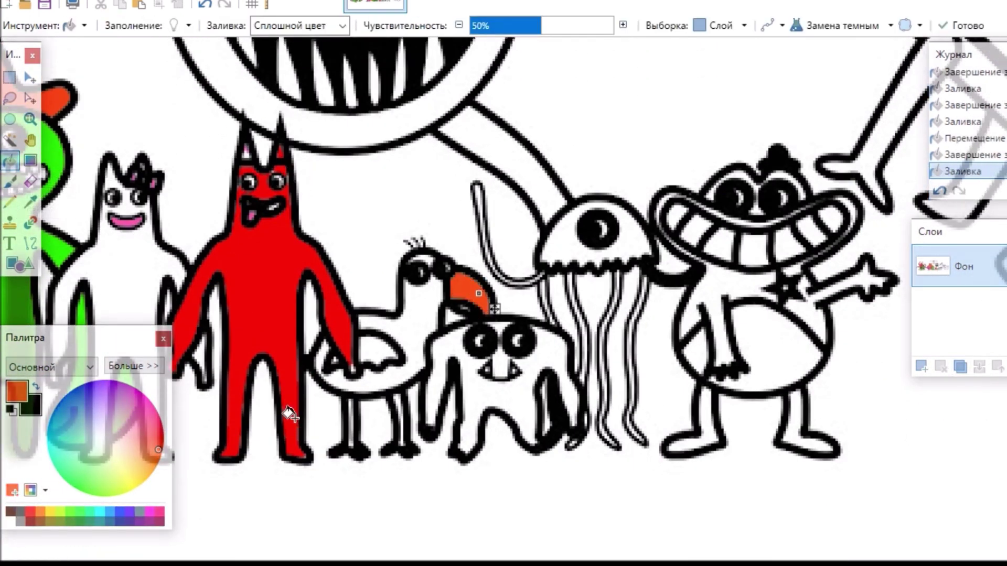
{"action": "left_click", "coordinate": [10, 202]}
{"action": "left_click", "coordinate": [10, 164]}
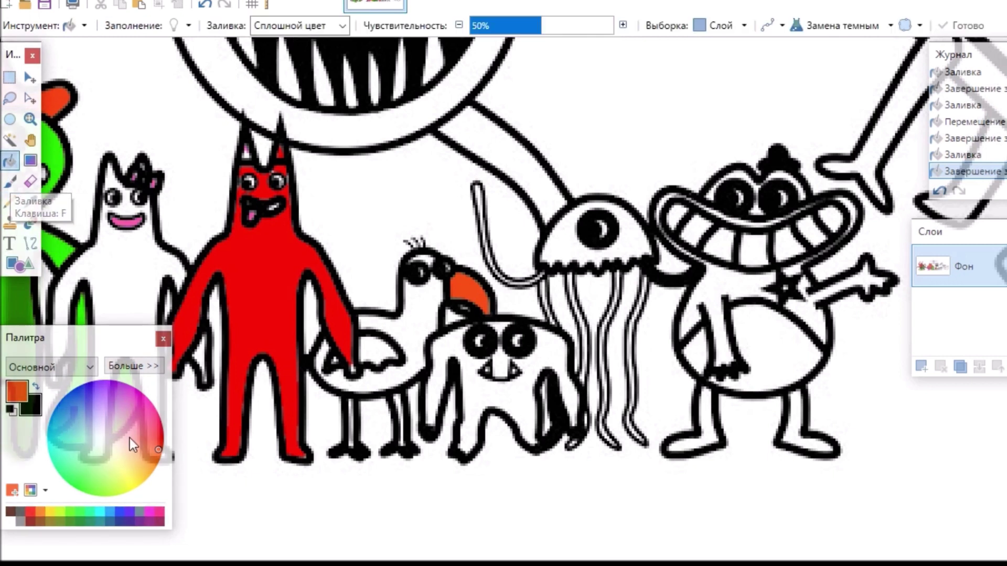
{"action": "left_click", "coordinate": [148, 473]}
{"action": "left_click", "coordinate": [350, 409]}
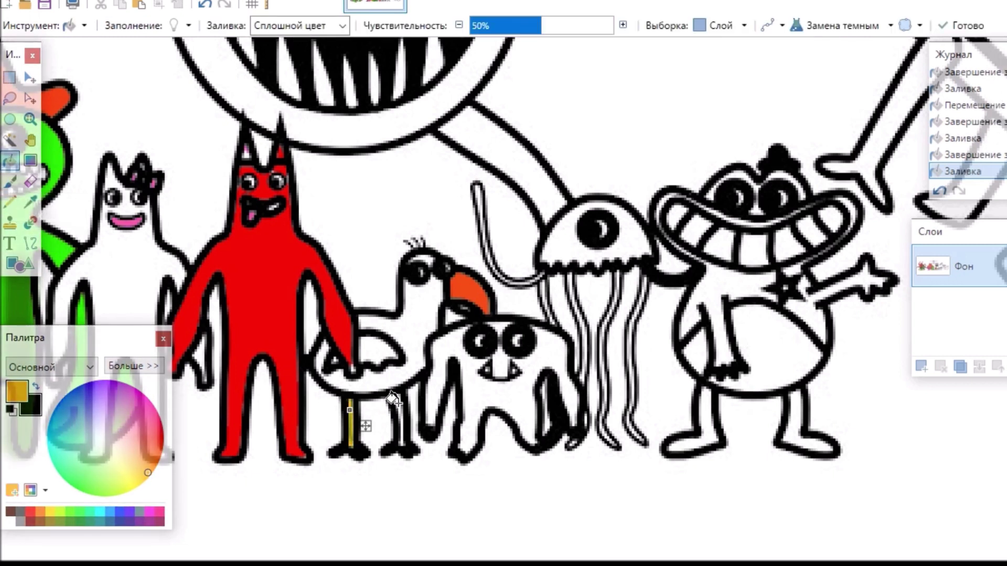
{"action": "left_click", "coordinate": [393, 401]}
- Fill the bird's wing with bright pink and its body, head and tail area with light pink
{"action": "left_click", "coordinate": [10, 181]}
{"action": "left_click", "coordinate": [11, 160]}
{"action": "left_click", "coordinate": [140, 405]}
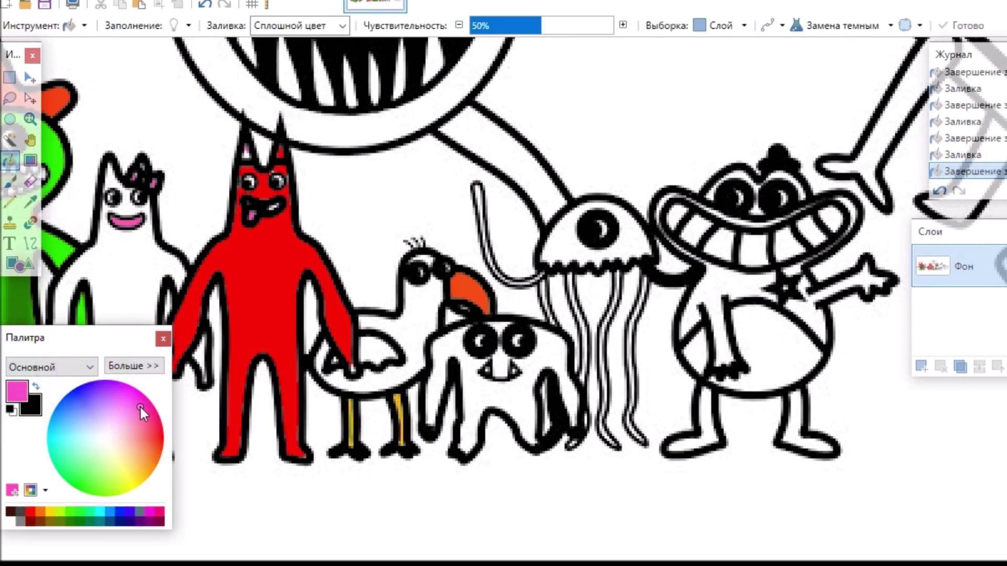
{"action": "left_click", "coordinate": [371, 348]}
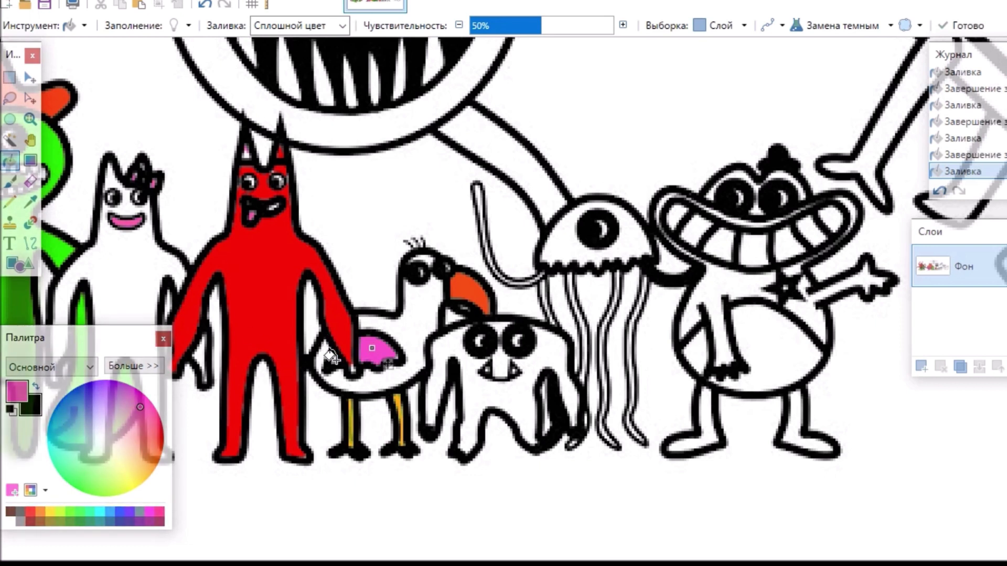
{"action": "left_click", "coordinate": [29, 160]}
{"action": "left_click", "coordinate": [11, 160]}
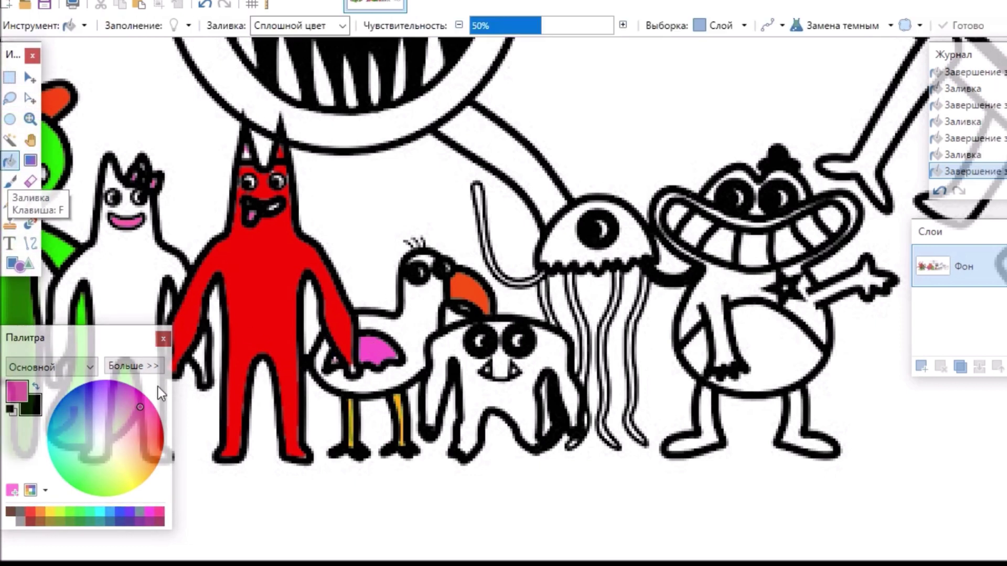
{"action": "left_click", "coordinate": [137, 430]}
{"action": "left_click", "coordinate": [416, 323]}
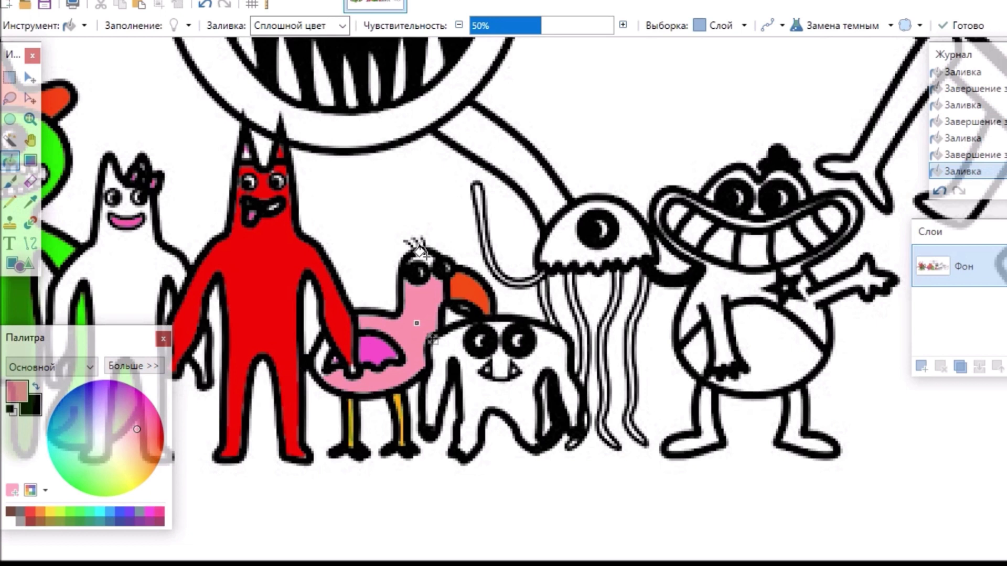
{"action": "left_click", "coordinate": [443, 273]}
{"action": "left_click", "coordinate": [322, 353]}
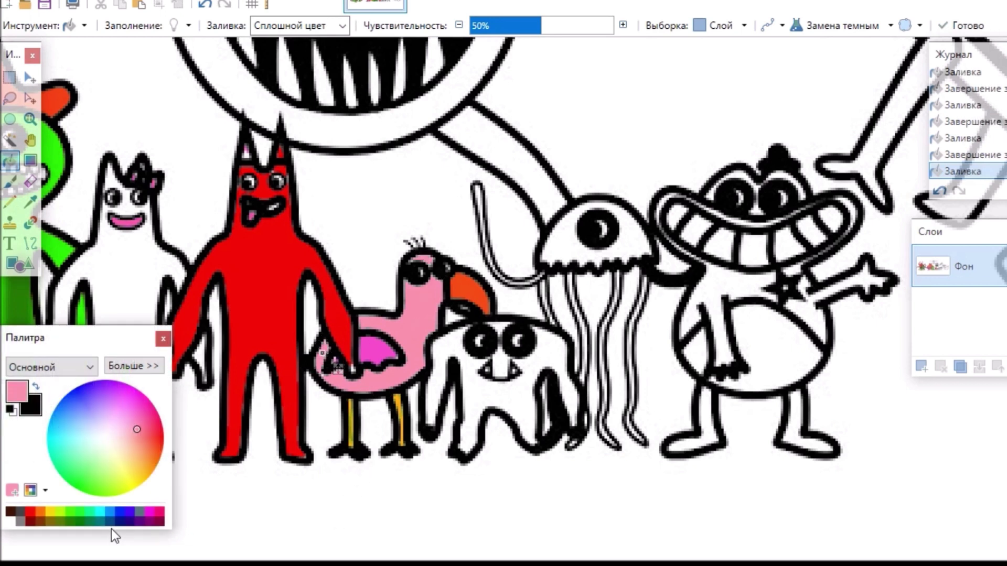
- Fill the small fanged monster beside the bird with blue-violet
{"action": "left_click", "coordinate": [30, 160]}
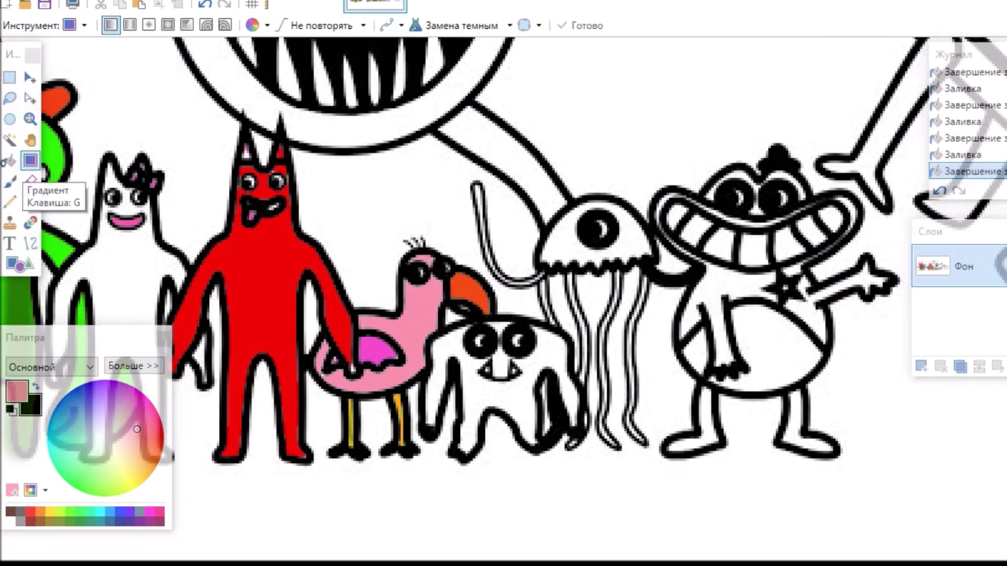
{"action": "left_click", "coordinate": [10, 162]}
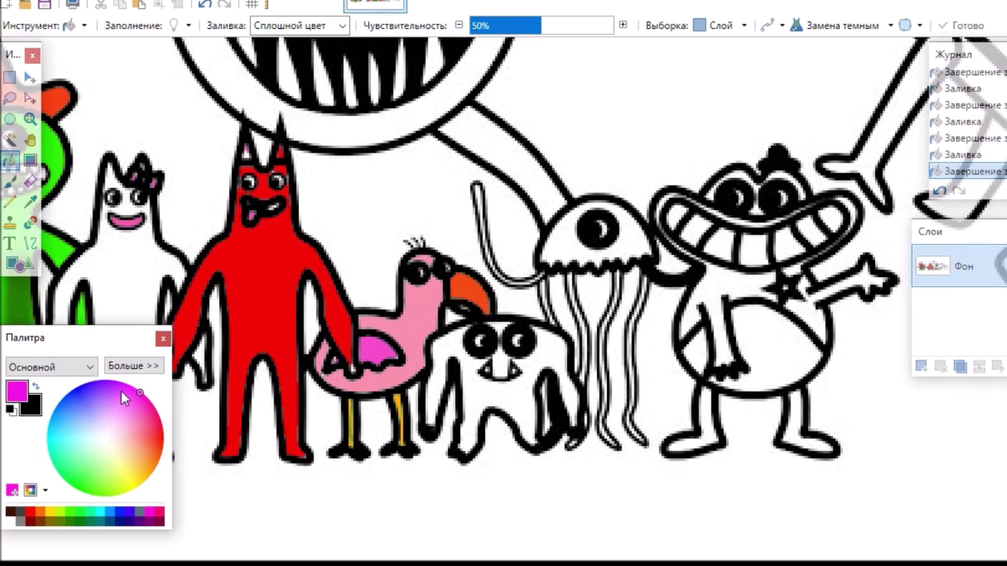
{"action": "left_click_drag", "start_coordinate": [109, 411], "coordinate": [97, 389]}
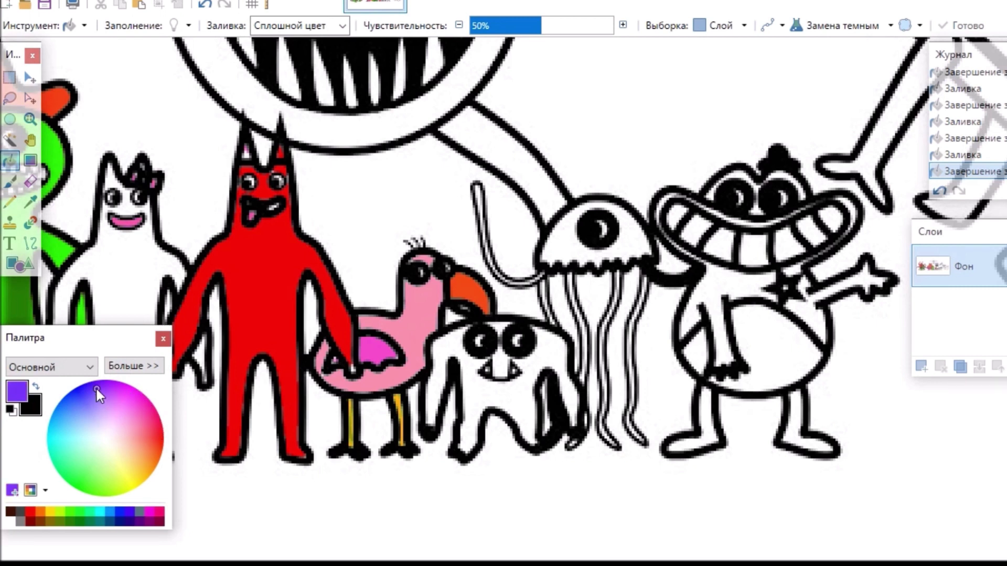
{"action": "left_click", "coordinate": [443, 348]}
{"action": "left_click", "coordinate": [498, 360]}
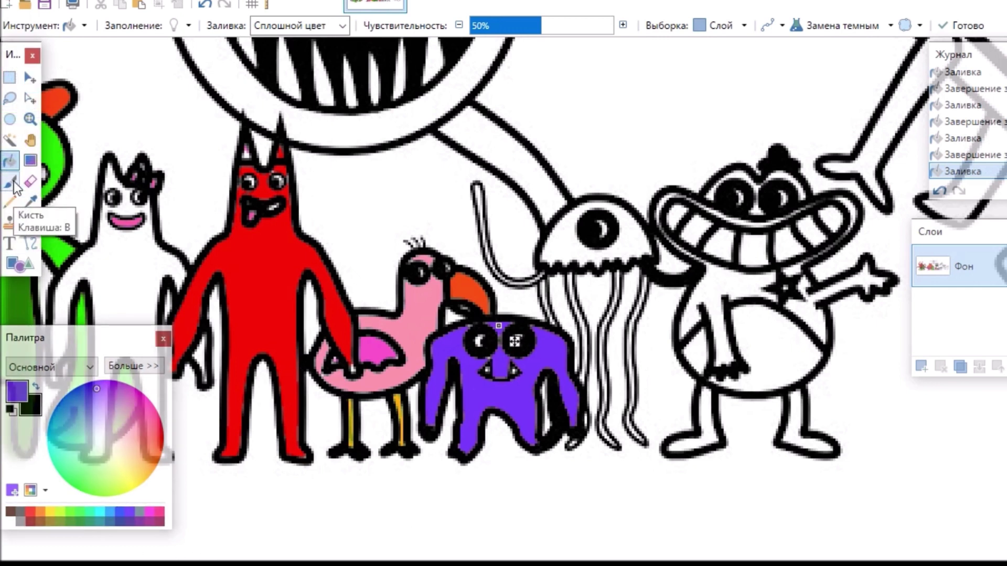
- Fill the one-eyed jellyfish's cap, raised tentacle and hanging tentacles with orange
{"action": "left_click", "coordinate": [31, 160]}
{"action": "left_click", "coordinate": [152, 460]}
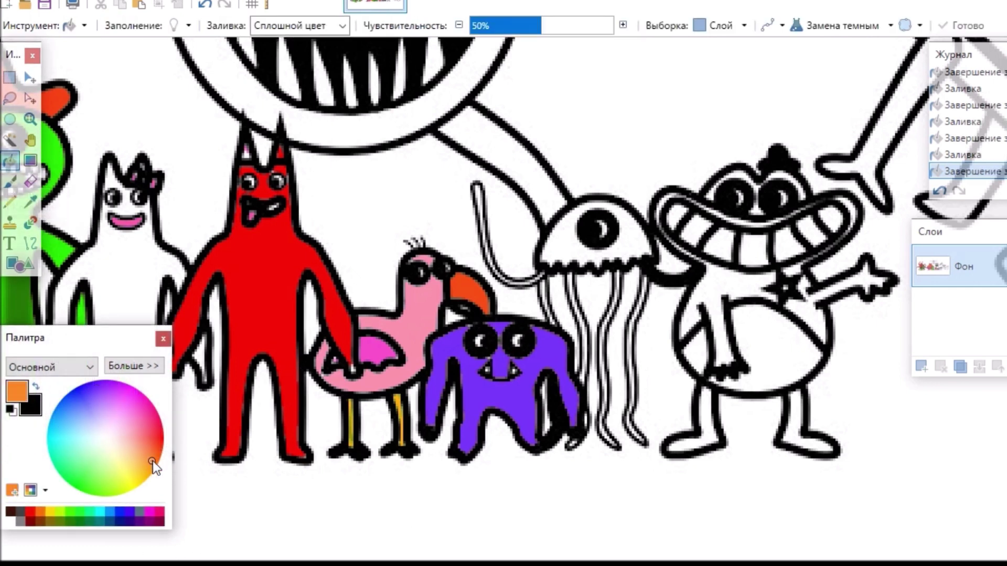
{"action": "left_click", "coordinate": [597, 258]}
{"action": "left_click", "coordinate": [475, 198]}
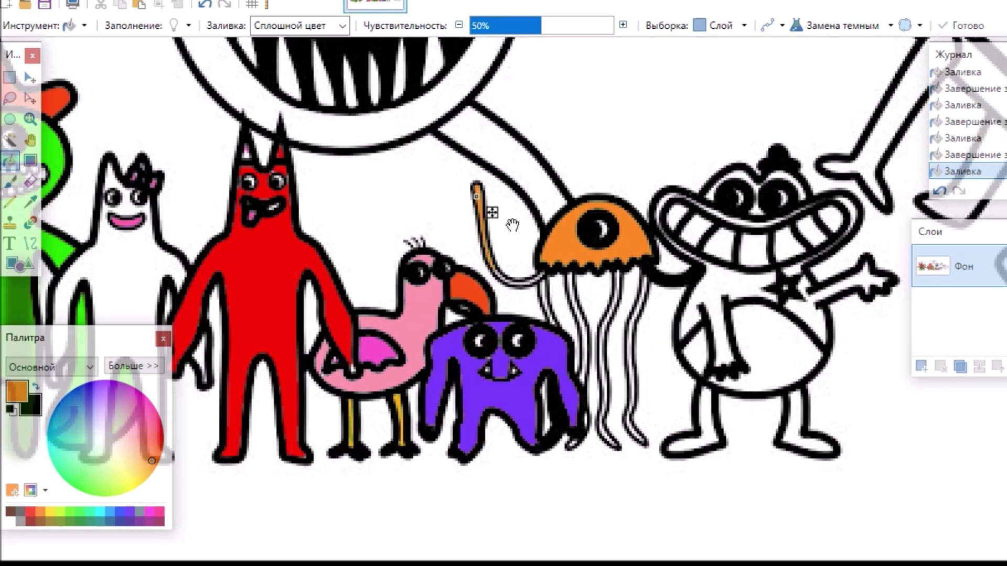
{"action": "left_click", "coordinate": [570, 278]}
{"action": "left_click", "coordinate": [542, 297]}
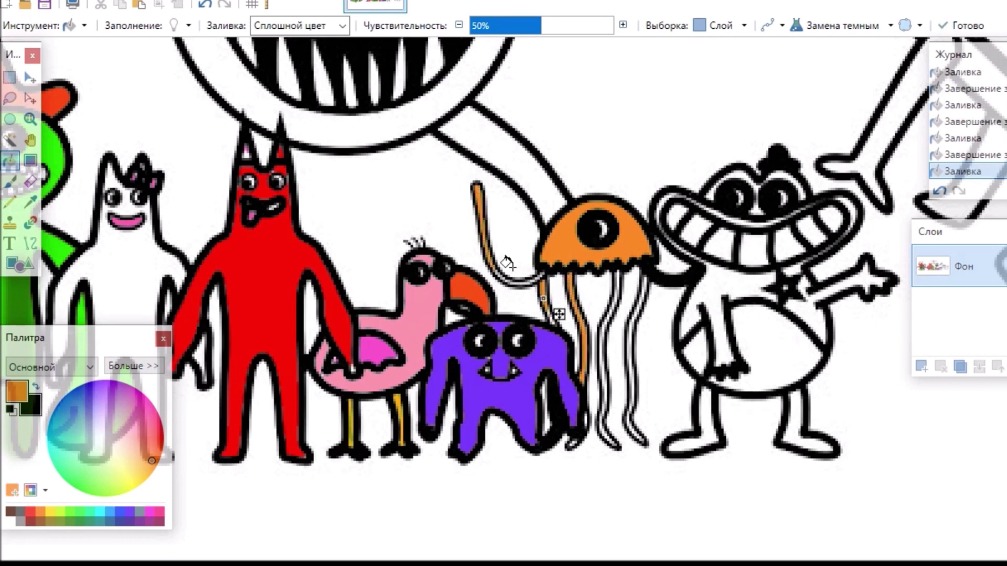
{"action": "left_click", "coordinate": [504, 281]}
{"action": "left_click", "coordinate": [615, 284]}
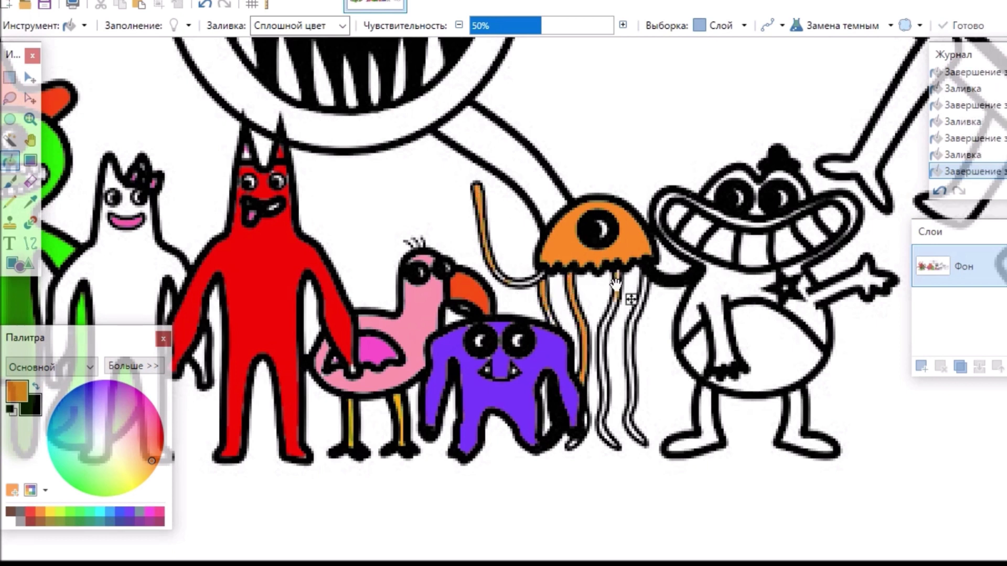
{"action": "left_click", "coordinate": [601, 356]}
{"action": "left_click", "coordinate": [625, 340]}
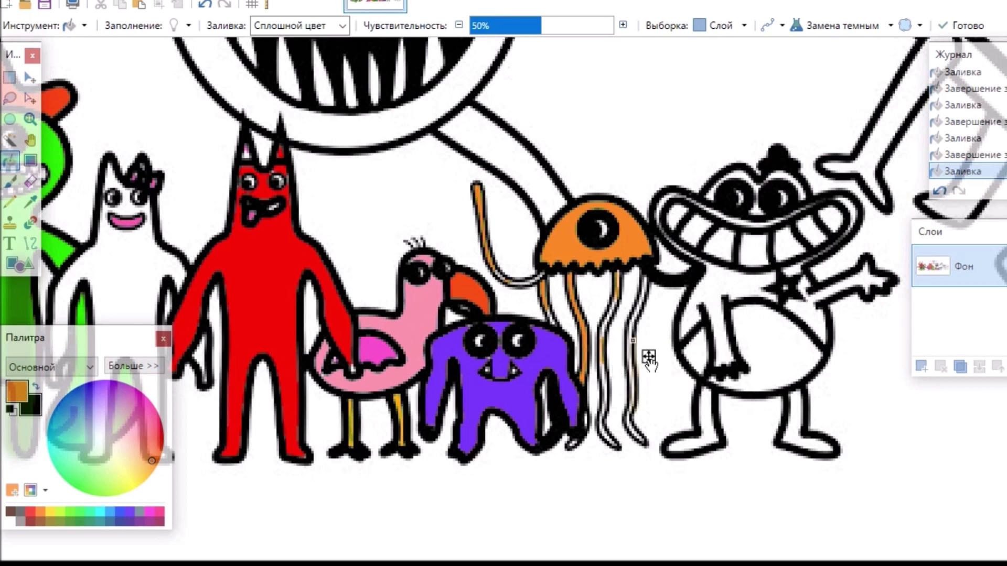
{"action": "left_click_drag", "start_coordinate": [644, 359], "coordinate": [643, 358]}
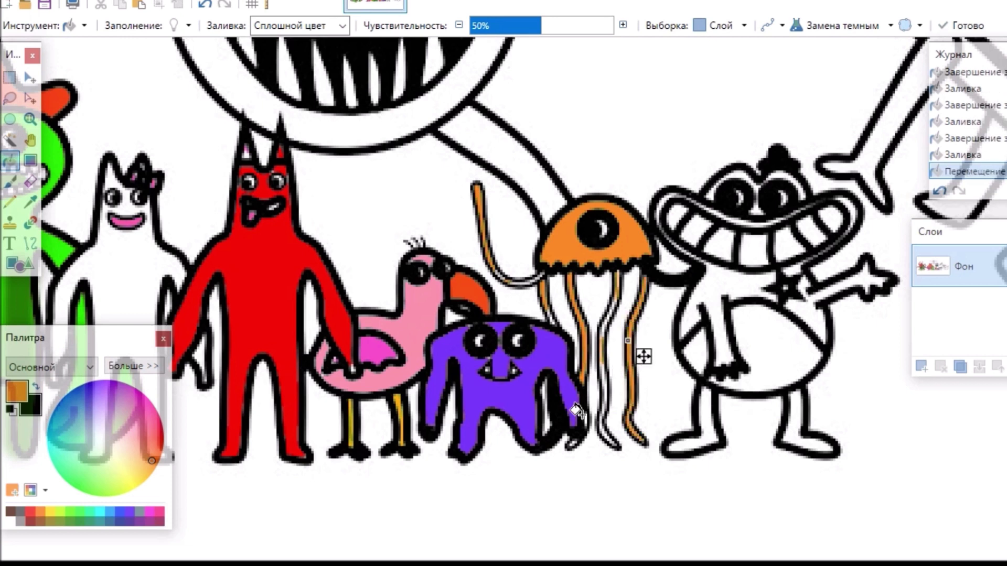
{"action": "left_click", "coordinate": [603, 387]}
{"action": "left_click", "coordinate": [604, 432]}
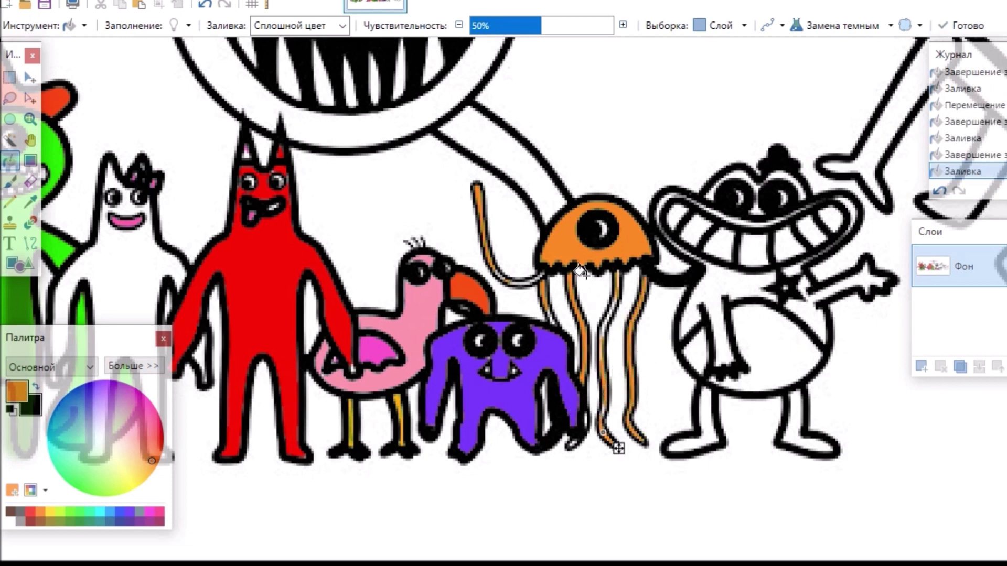
- Shade the jellyfish's cap, the violet monster's body and the pink bird with soft red-orange brush strokes
{"action": "left_click", "coordinate": [11, 182]}
{"action": "left_click", "coordinate": [159, 452]}
{"action": "left_click_drag", "start_coordinate": [577, 219], "coordinate": [559, 256]}
{"action": "mouse_move", "coordinate": [531, 353]}
{"action": "left_mouse_down"}
{"action": "mouse_move", "coordinate": [525, 416]}
{"action": "mouse_move", "coordinate": [522, 438]}
{"action": "left_mouse_up"}
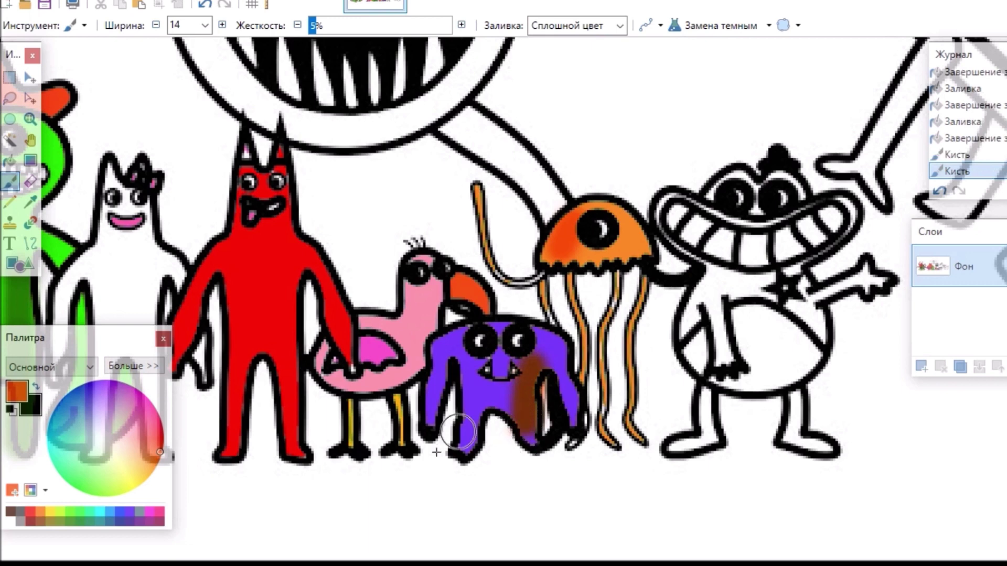
{"action": "mouse_move", "coordinate": [339, 393]}
{"action": "left_mouse_down"}
{"action": "mouse_move", "coordinate": [386, 376]}
{"action": "mouse_move", "coordinate": [413, 353]}
{"action": "mouse_move", "coordinate": [438, 283]}
{"action": "left_mouse_up"}
- Fill the wide-grinning monster's torso, eye surrounds and lips with dark brown
{"action": "scroll", "coordinate": [491, 553], "scroll_direction": "right", "scroll_amount": 6}
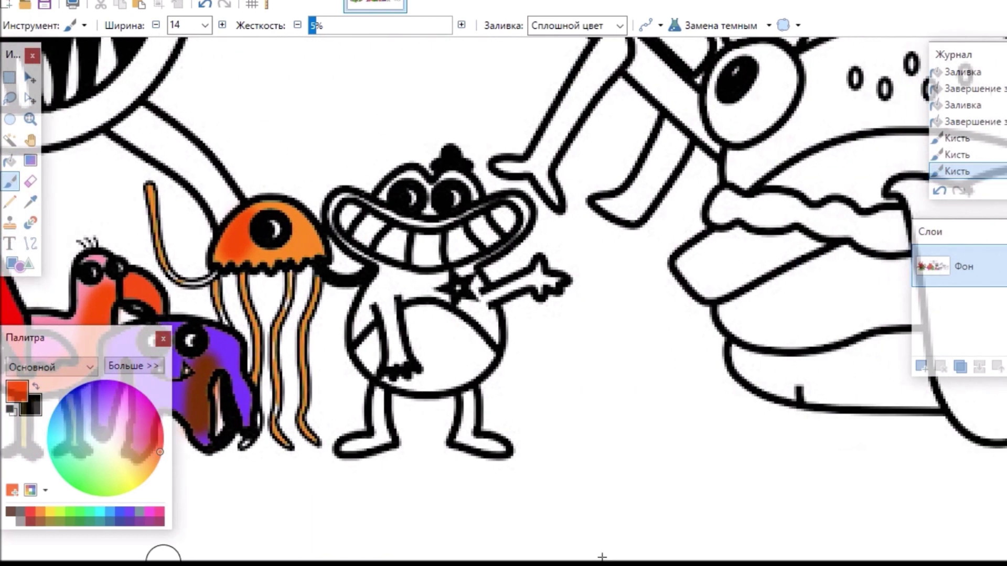
{"action": "left_click", "coordinate": [9, 160]}
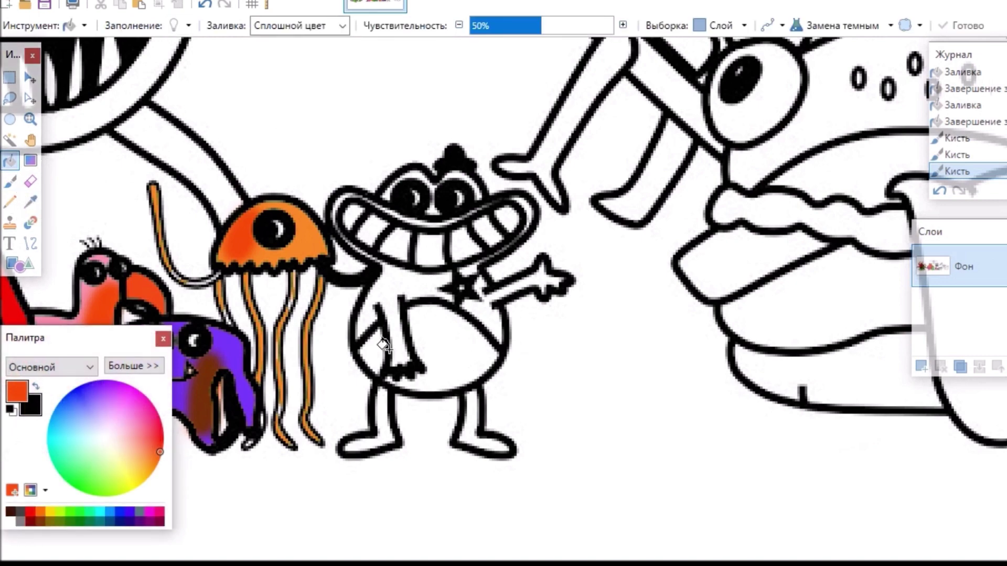
{"action": "left_click", "coordinate": [393, 291]}
{"action": "left_click", "coordinate": [368, 199]}
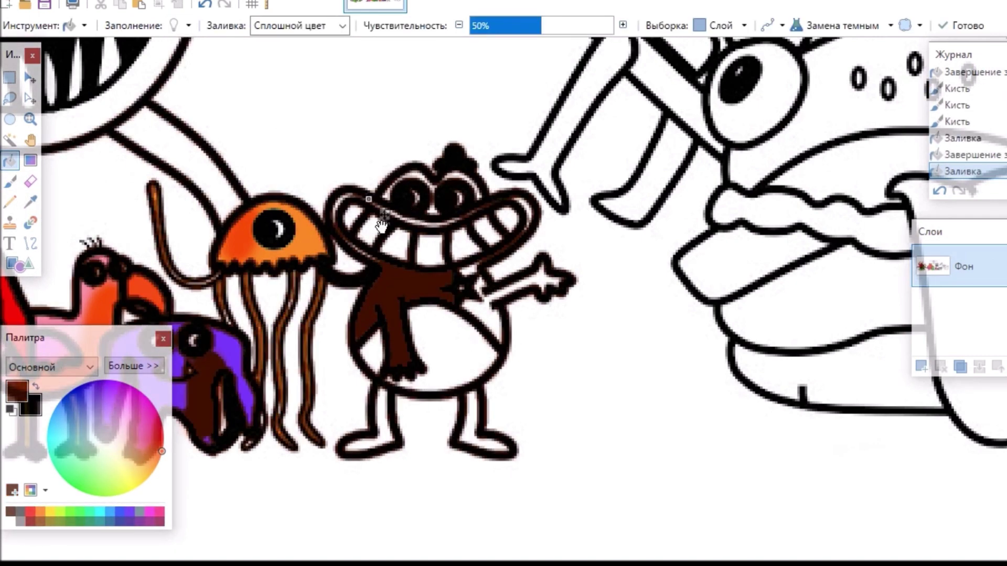
{"action": "left_click_drag", "start_coordinate": [398, 225], "coordinate": [414, 238]}
{"action": "left_click", "coordinate": [416, 174]}
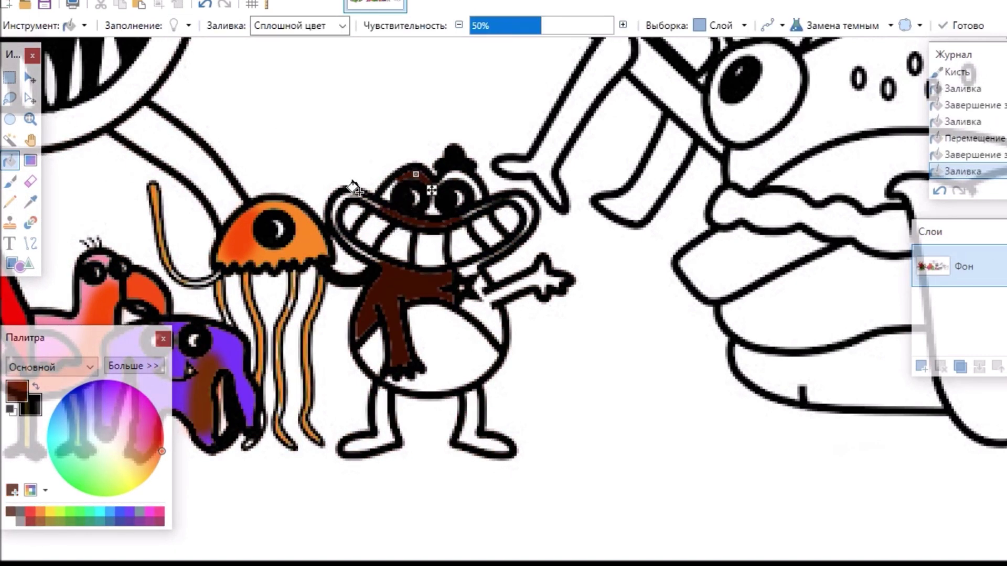
{"action": "left_click", "coordinate": [341, 200]}
{"action": "left_click", "coordinate": [456, 174]}
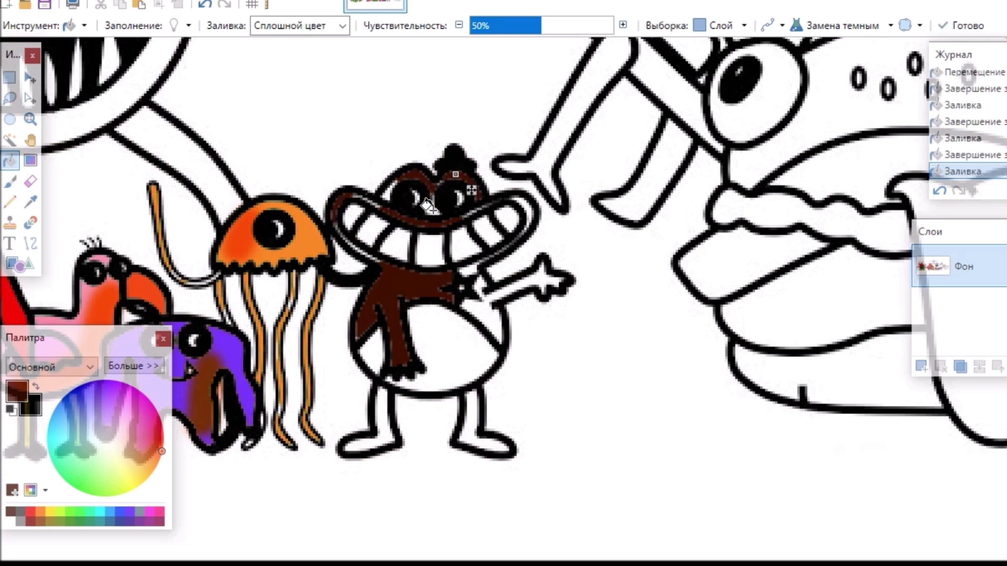
{"action": "left_click", "coordinate": [427, 204]}
- Fill the grinning monster's outstretched arm, adjoining body side and both legs with dark brown
{"action": "left_click", "coordinate": [471, 271]}
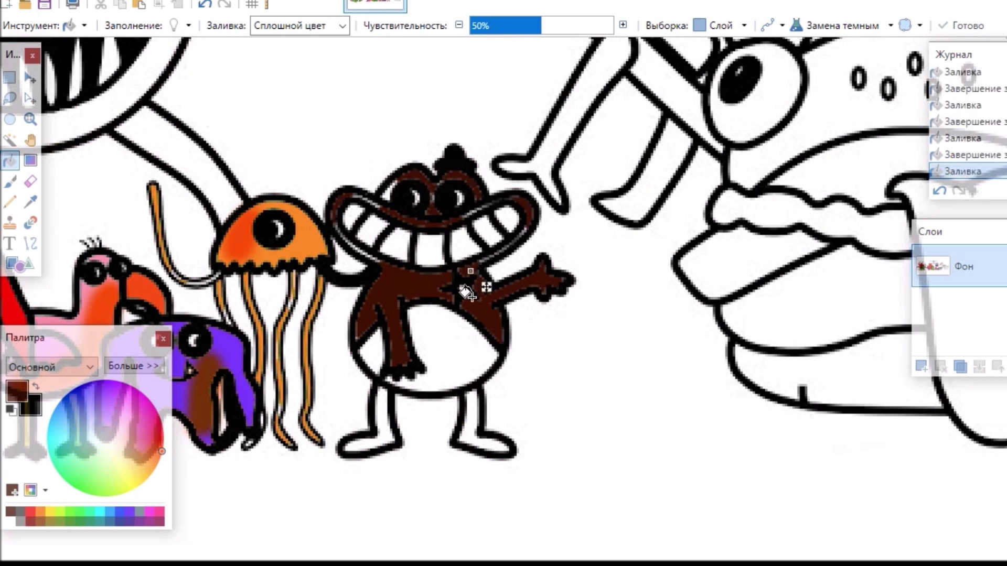
{"action": "left_click", "coordinate": [469, 435]}
{"action": "left_click", "coordinate": [376, 442]}
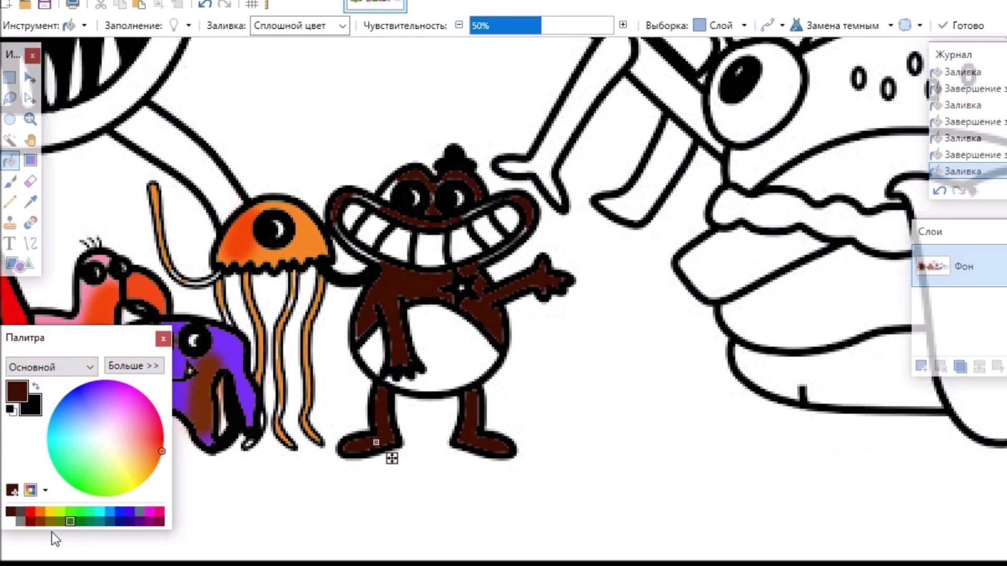
- Fill the grinning monster's belly with gray, including the section beside its lowered arm
{"action": "left_click", "coordinate": [21, 521]}
{"action": "left_click", "coordinate": [445, 348]}
{"action": "left_click", "coordinate": [380, 360]}
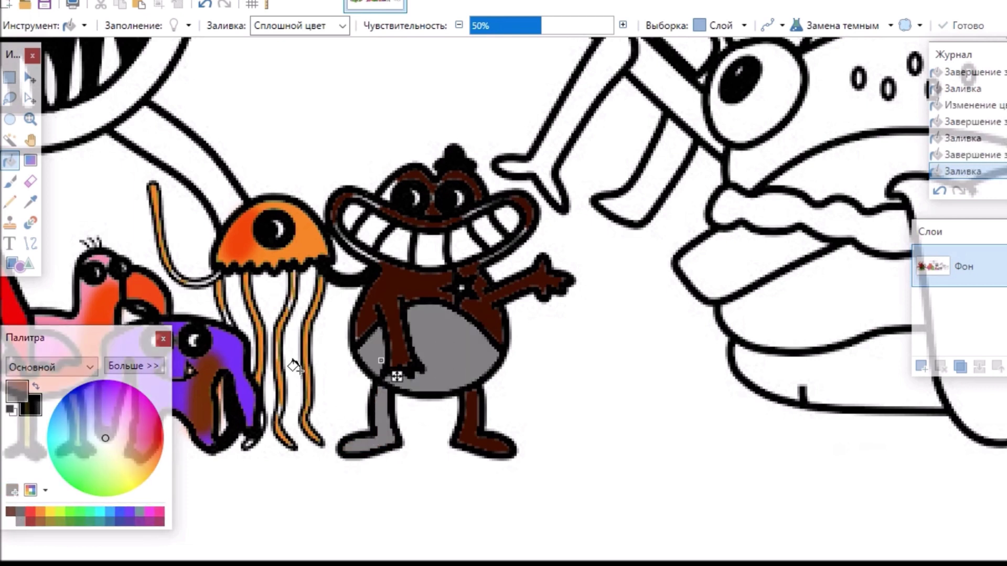
- Refill the grinning monster's gray leg with dark brown to match the other leg
{"action": "left_click", "coordinate": [10, 181]}
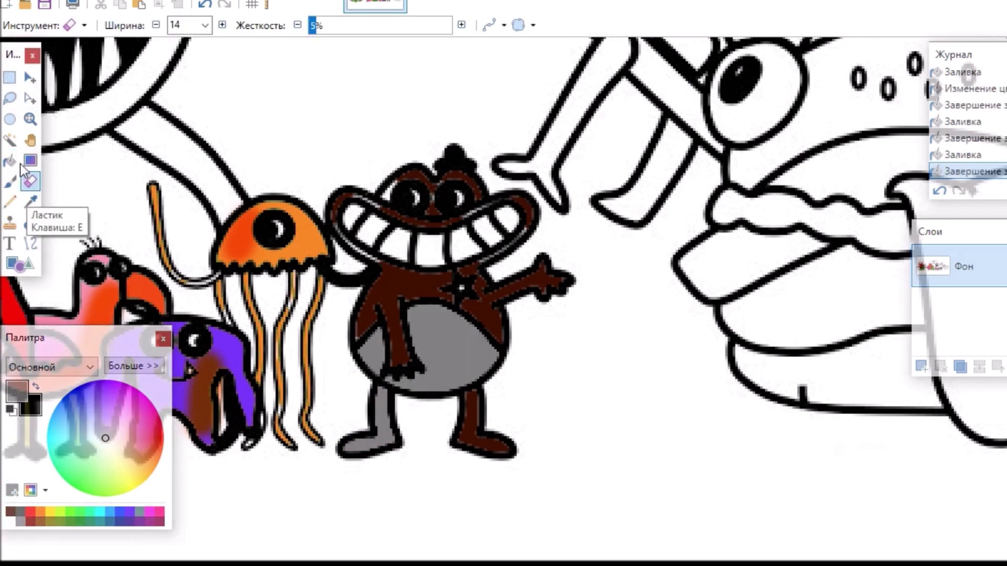
{"action": "left_click", "coordinate": [10, 161]}
{"action": "left_click", "coordinate": [10, 512]}
{"action": "left_click", "coordinate": [391, 416]}
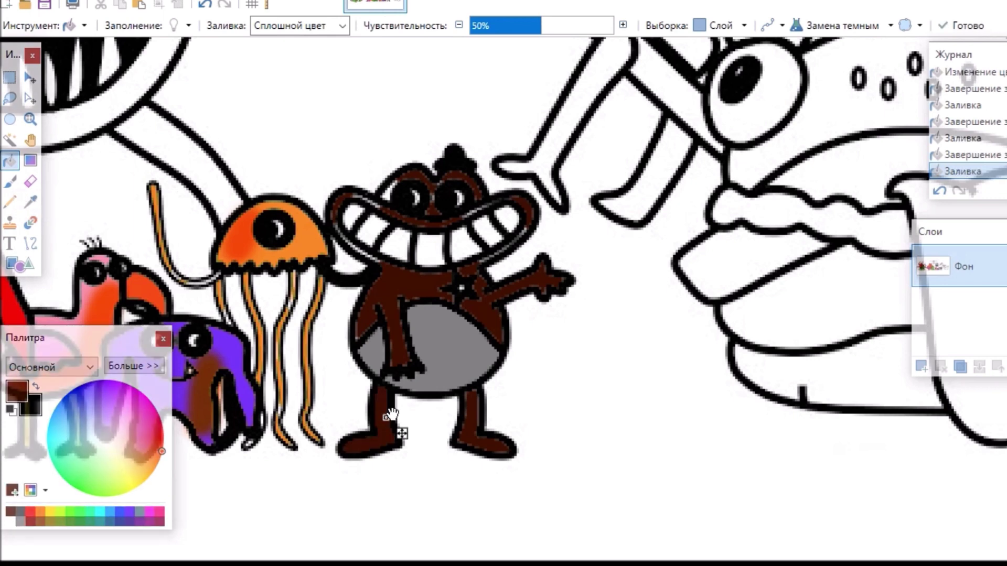
- Fill the burger monster's hanging tongue with crimson red
{"action": "scroll", "coordinate": [503, 299], "scroll_direction": "right", "scroll_amount": 8}
{"action": "scroll", "coordinate": [504, 299], "scroll_direction": "left", "scroll_amount": 2}
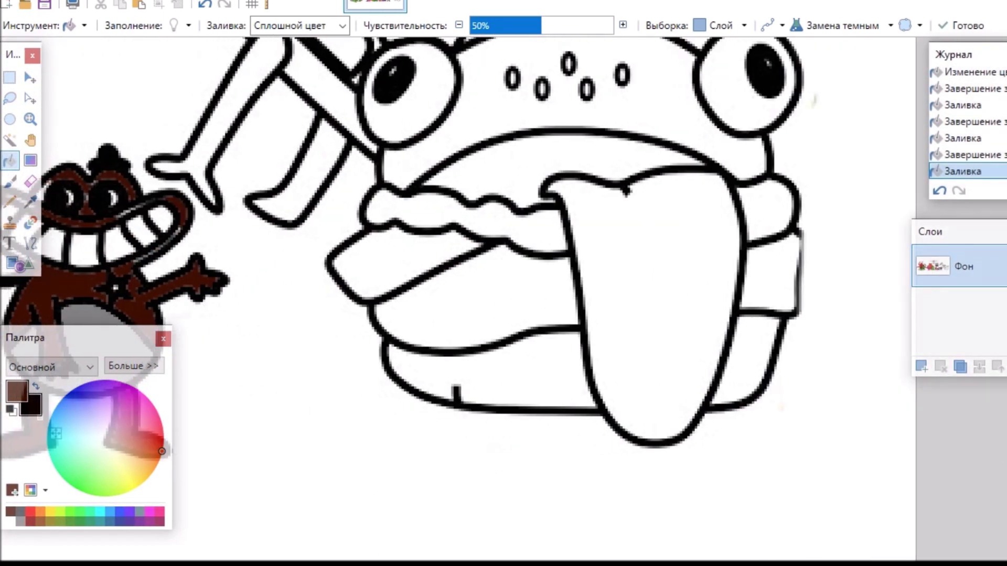
{"action": "scroll", "coordinate": [503, 299], "scroll_direction": "up", "scroll_amount": 2}
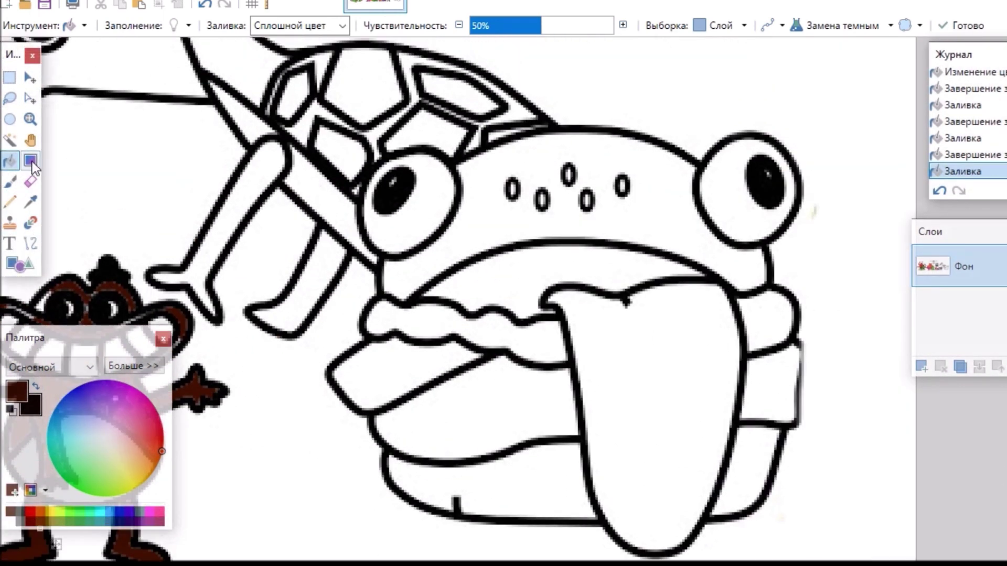
{"action": "left_click", "coordinate": [10, 181]}
{"action": "left_click", "coordinate": [10, 160]}
{"action": "left_click", "coordinate": [160, 422]}
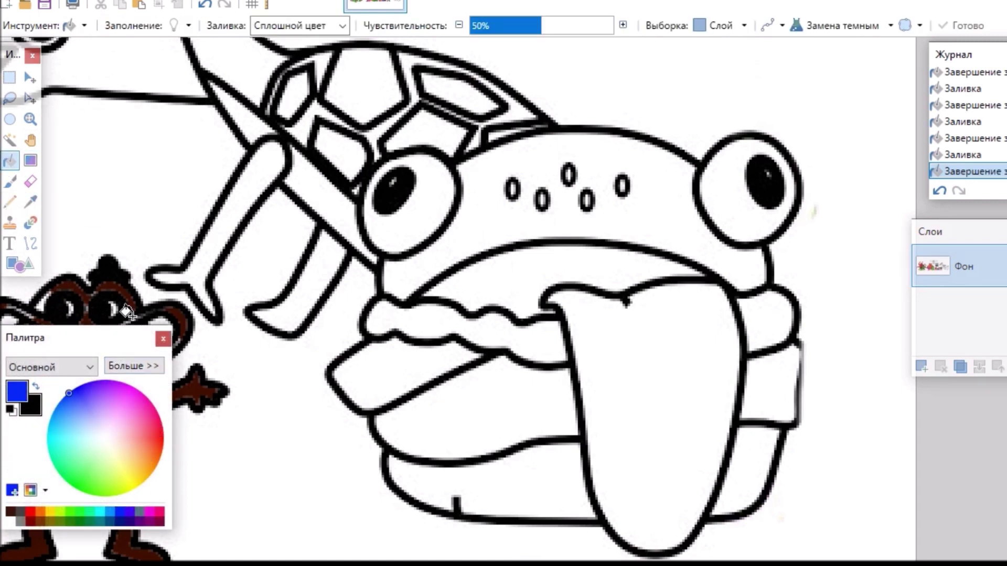
{"action": "left_click_drag", "start_coordinate": [137, 425], "coordinate": [156, 429]}
{"action": "left_click", "coordinate": [631, 344]}
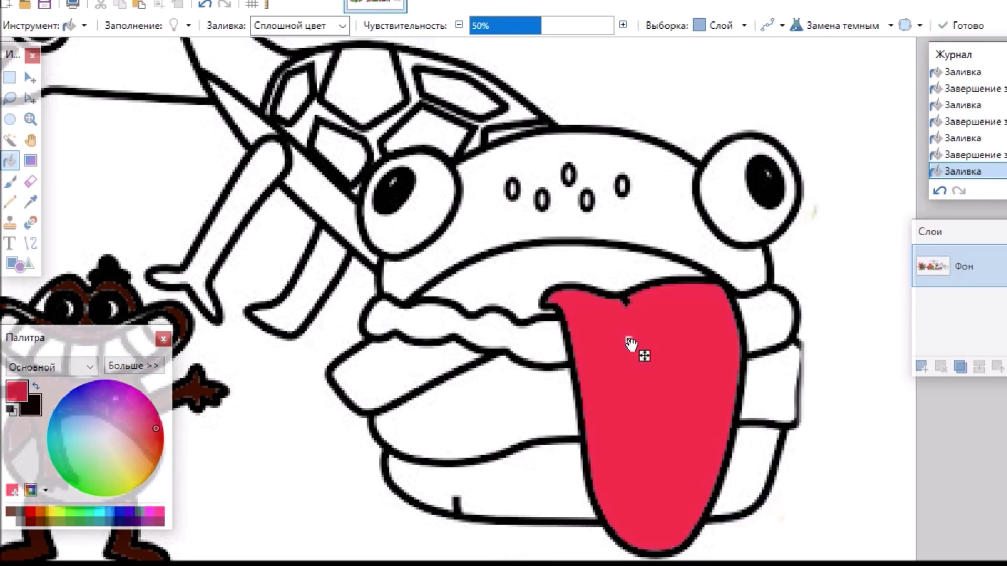
- Fill the burger monster's top bun and both lower bun sections beside the tongue with orange
{"action": "left_click", "coordinate": [10, 181]}
{"action": "left_click", "coordinate": [10, 160]}
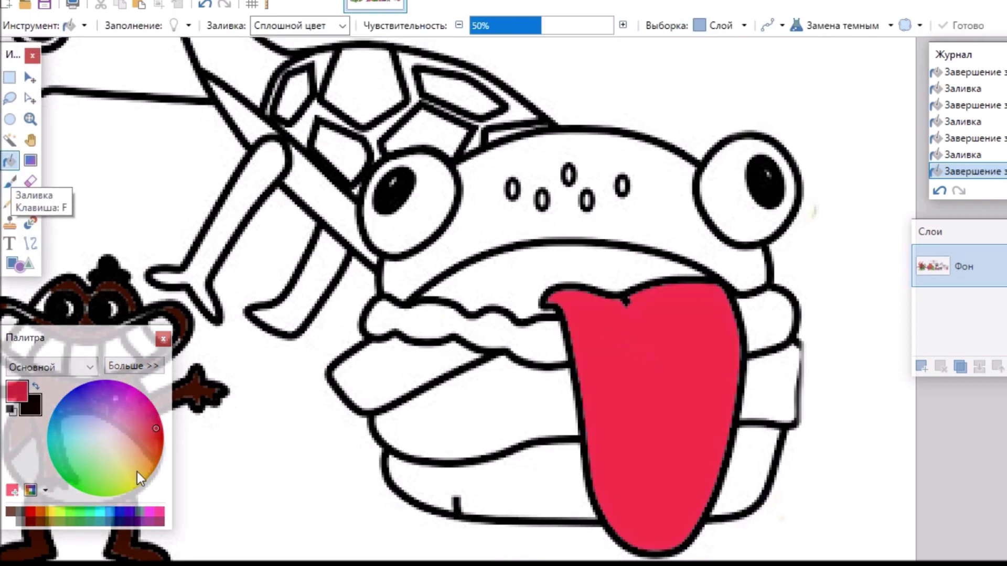
{"action": "left_click", "coordinate": [147, 459]}
{"action": "left_click", "coordinate": [516, 231]}
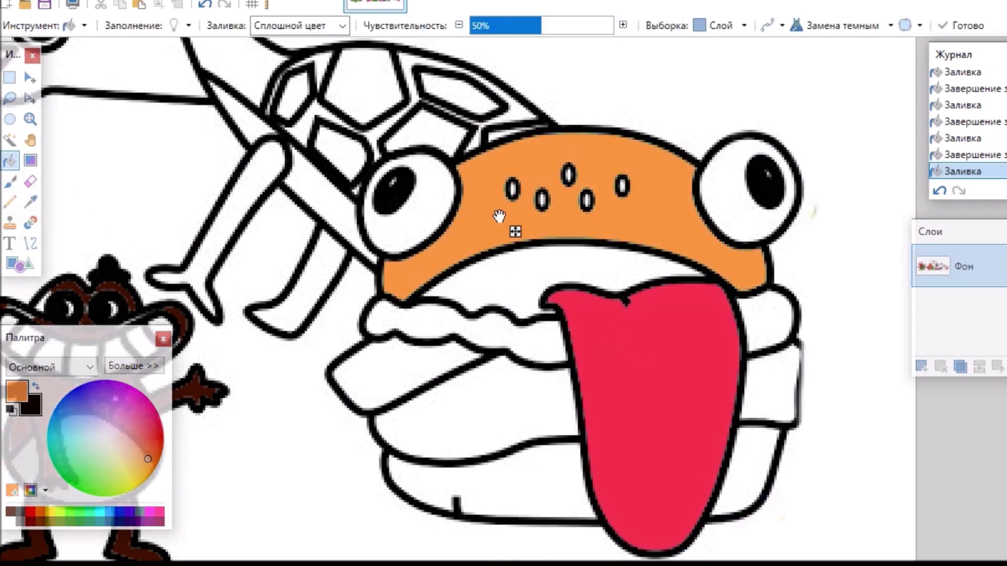
{"action": "left_click", "coordinate": [520, 506]}
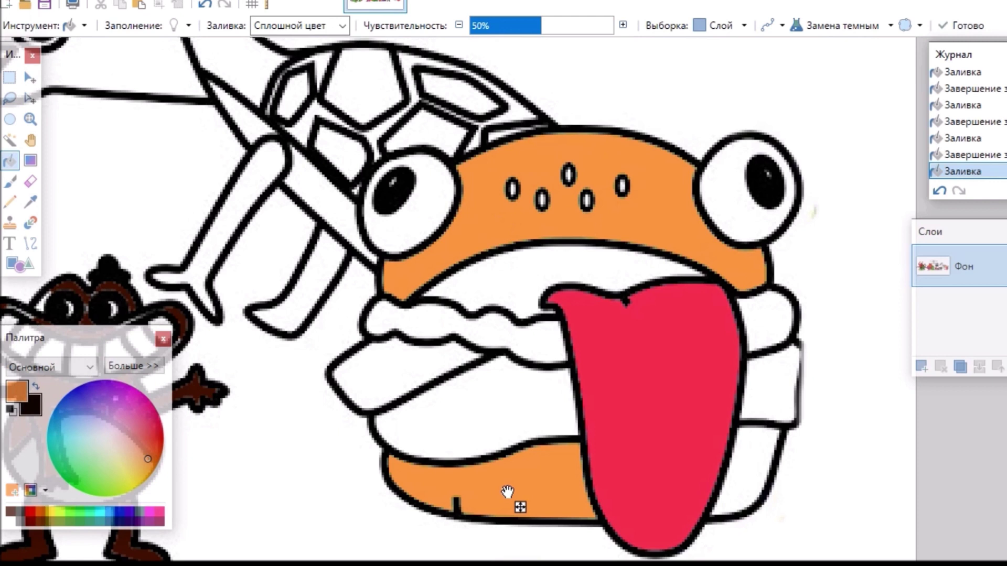
{"action": "left_click", "coordinate": [744, 476]}
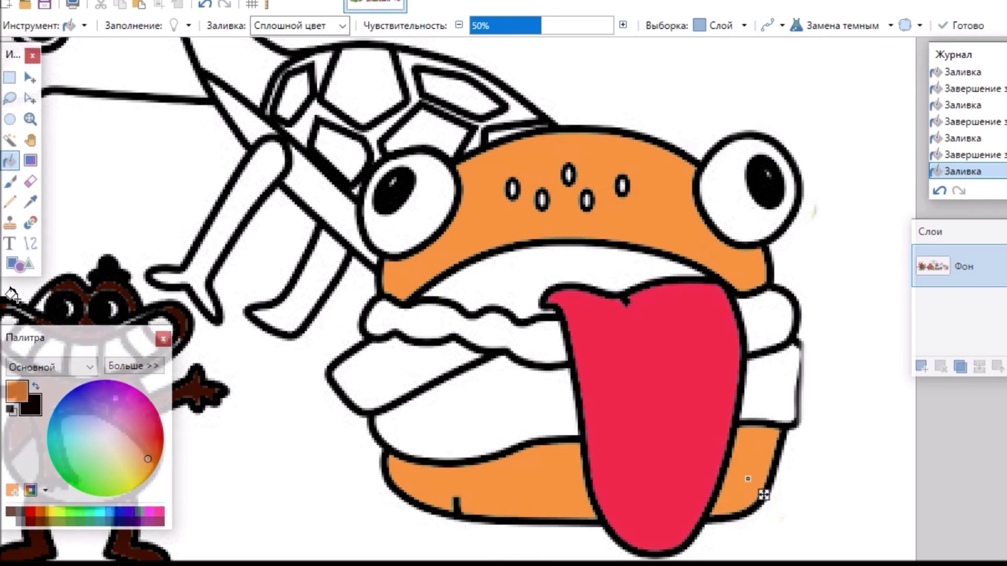
- Fill the burger's wavy lettuce layer on both sides of the tongue with dark red
{"action": "left_click", "coordinate": [9, 182]}
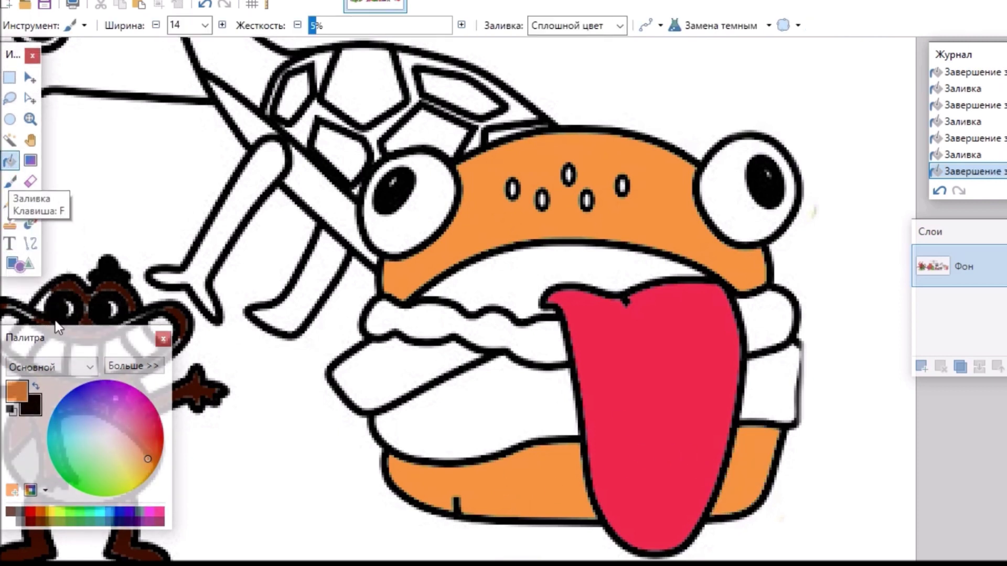
{"action": "mouse_move", "coordinate": [157, 445]}
{"action": "left_mouse_down"}
{"action": "mouse_move", "coordinate": [143, 434]}
{"action": "mouse_move", "coordinate": [149, 452]}
{"action": "left_mouse_up"}
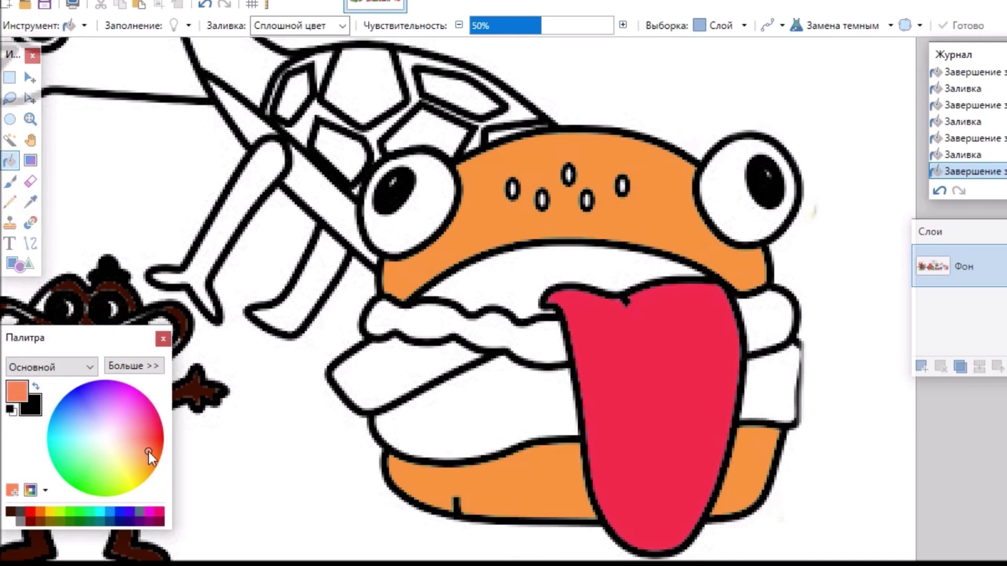
{"action": "left_click", "coordinate": [33, 521]}
{"action": "left_click", "coordinate": [515, 343]}
{"action": "left_click", "coordinate": [764, 313]}
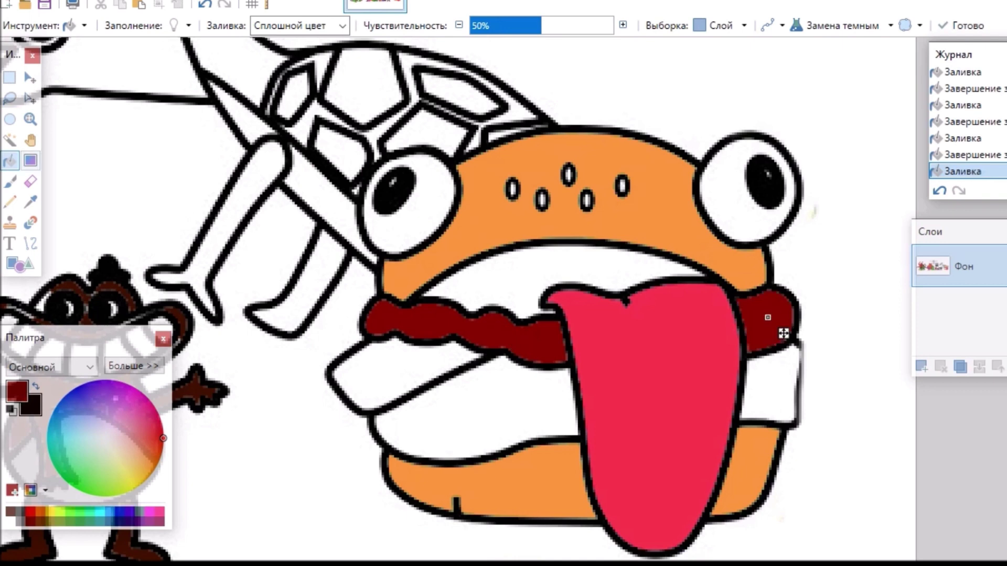
{"action": "left_click", "coordinate": [30, 160]}
{"action": "left_click_drag", "start_coordinate": [475, 396], "coordinate": [495, 417]}
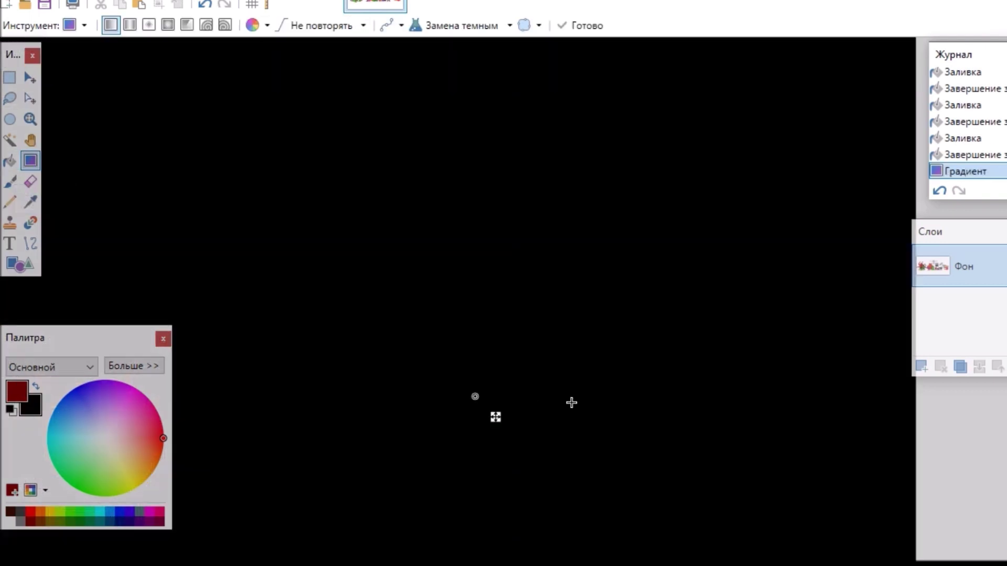
{"action": "left_click", "coordinate": [204, 5]}
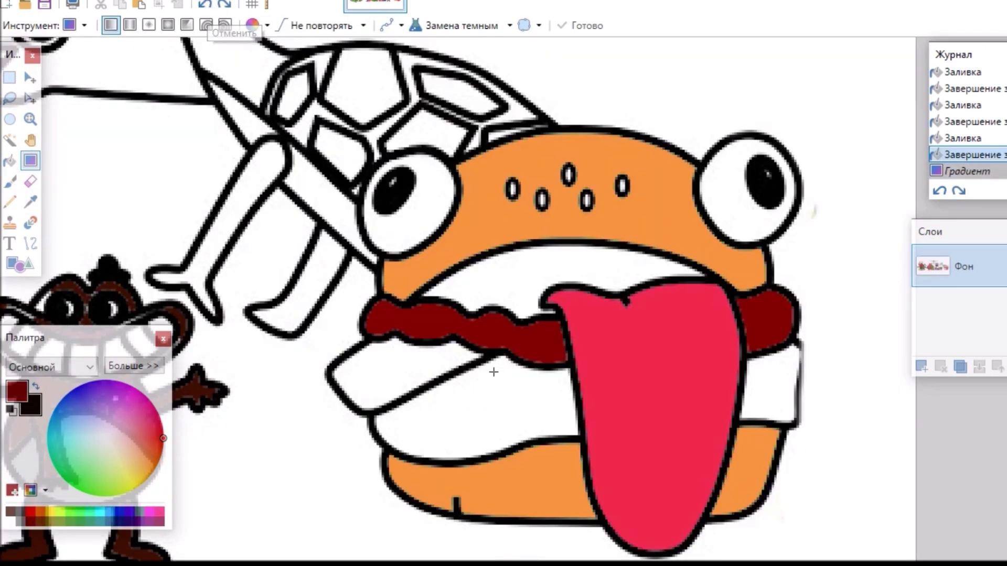
- Fill the burger's patty layer on both sides of the tongue with dark red
{"action": "left_click", "coordinate": [12, 160]}
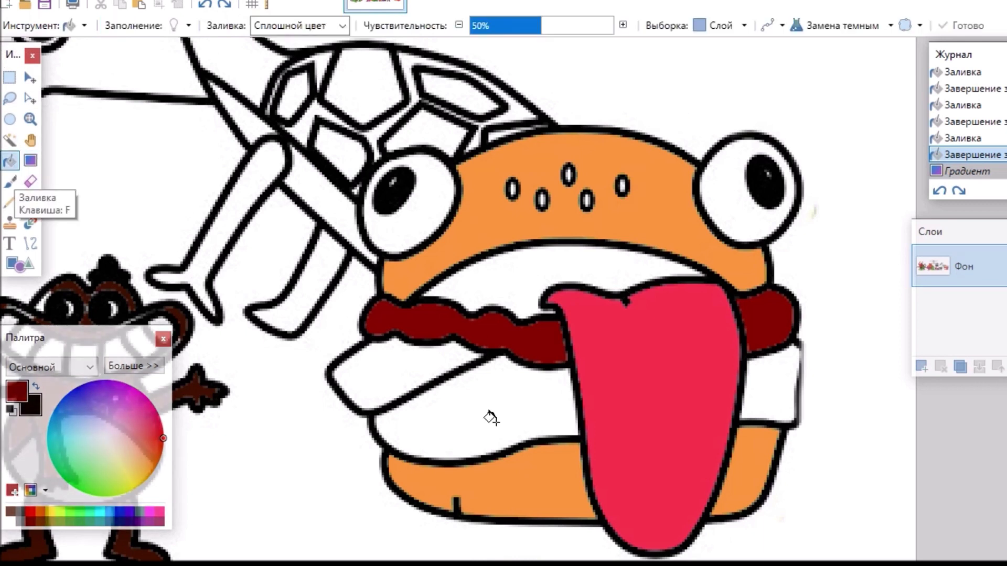
{"action": "left_click", "coordinate": [487, 412]}
{"action": "left_click", "coordinate": [774, 387]}
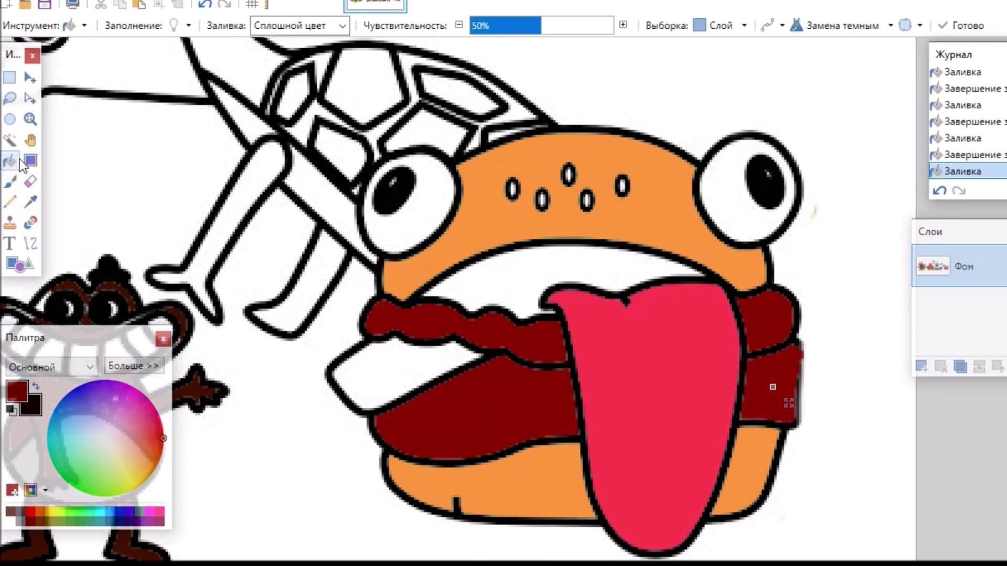
- Try to refill the burger's dark red lettuce layer with green
{"action": "left_click", "coordinate": [30, 160]}
{"action": "left_click", "coordinate": [11, 162]}
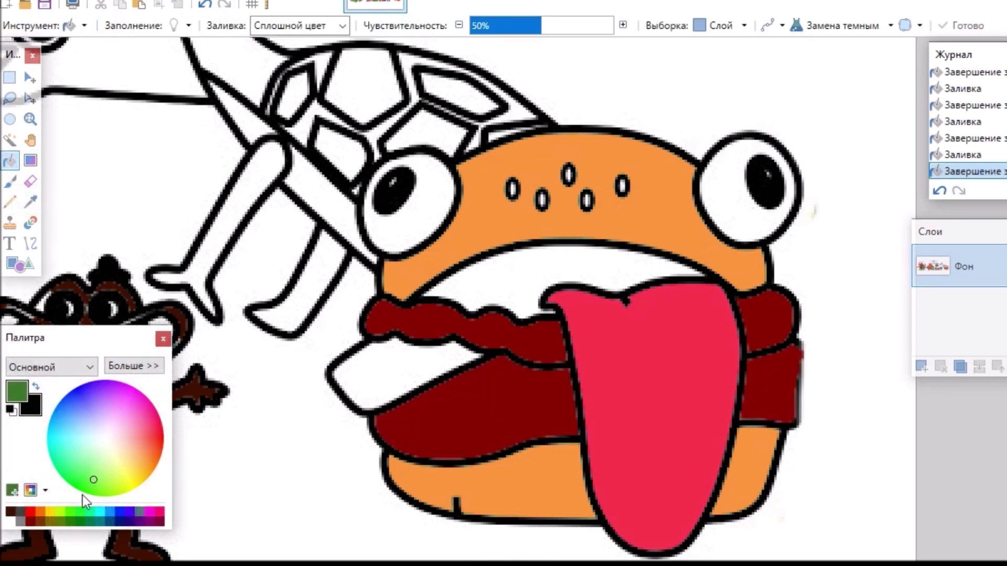
{"action": "left_click", "coordinate": [492, 332]}
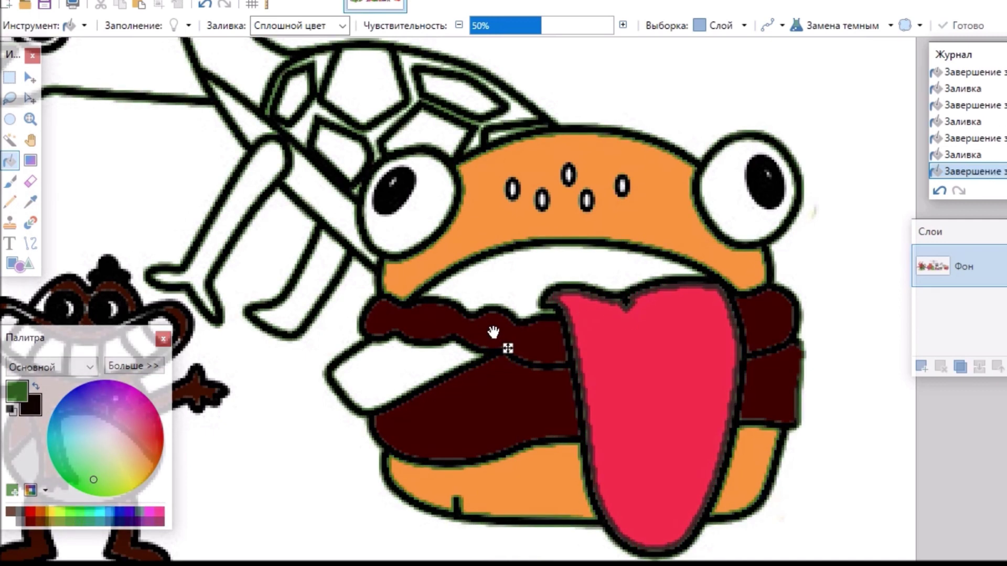
- Undo the green fill and the dark red fills of the burger's patty and lettuce layers
{"action": "left_click", "coordinate": [204, 5]}
{"action": "left_click", "coordinate": [205, 6]}
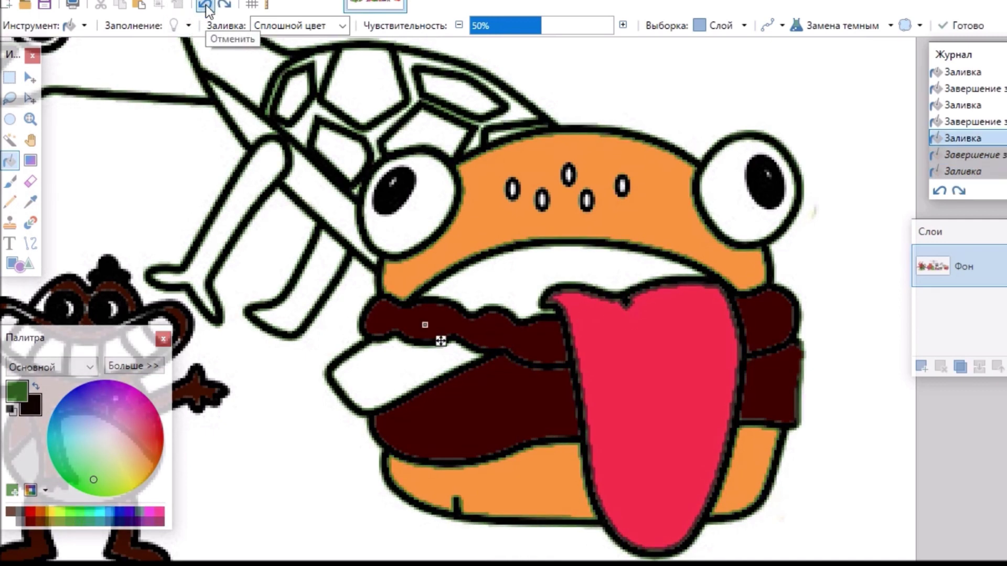
{"action": "left_click", "coordinate": [204, 5]}
{"action": "left_click", "coordinate": [204, 6]}
{"action": "left_click", "coordinate": [205, 5]}
{"action": "left_click", "coordinate": [206, 7]}
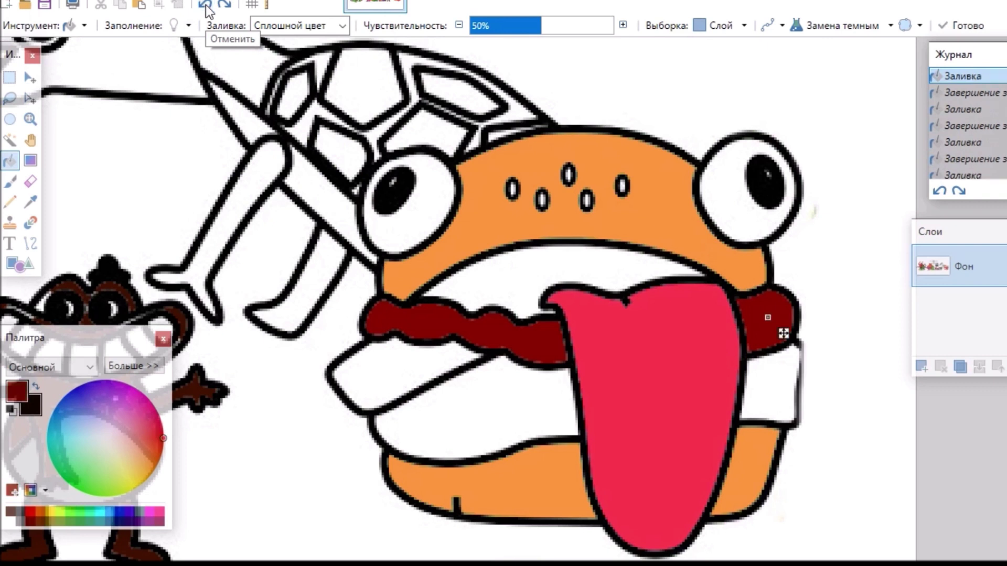
{"action": "left_click", "coordinate": [206, 7]}
{"action": "left_click", "coordinate": [206, 6]}
{"action": "left_click", "coordinate": [206, 6]}
- Fill the lettuce layer with green and the patty layer with dark red, on both sides of the tongue
{"action": "left_click", "coordinate": [482, 332]}
{"action": "left_click", "coordinate": [768, 317]}
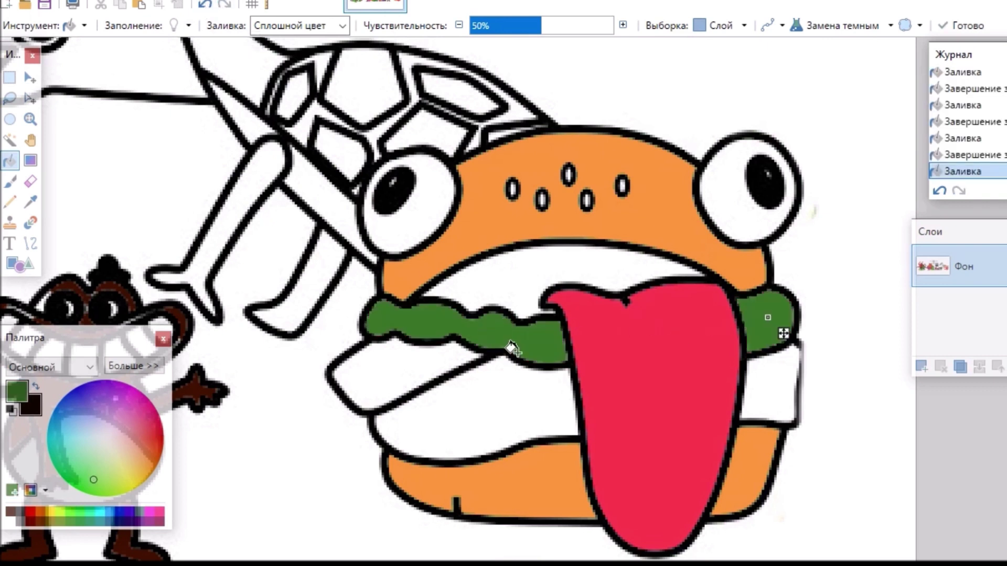
{"action": "left_click", "coordinate": [30, 181]}
{"action": "left_click", "coordinate": [10, 160]}
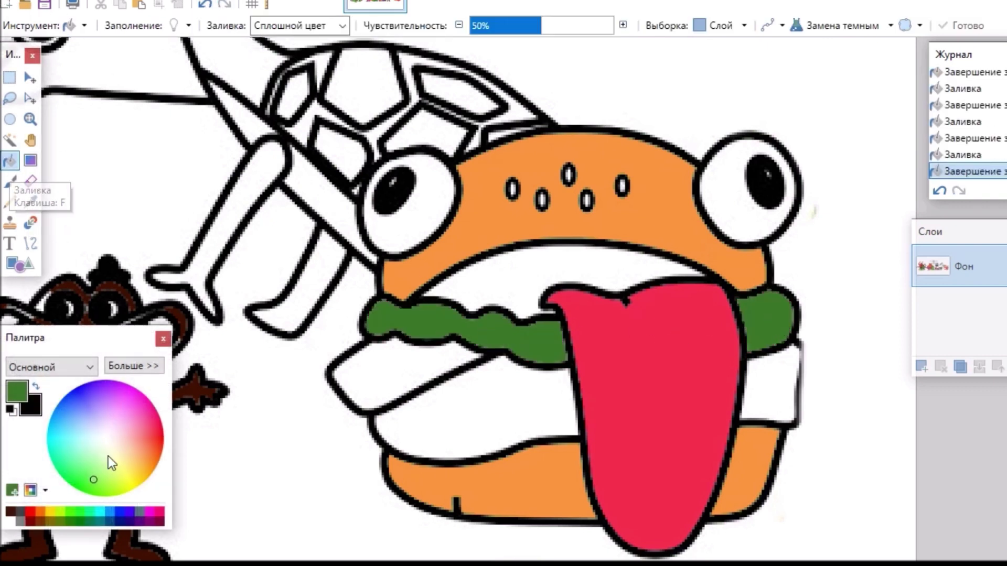
{"action": "left_click", "coordinate": [33, 521]}
{"action": "left_click", "coordinate": [468, 418]}
{"action": "left_click", "coordinate": [780, 411]}
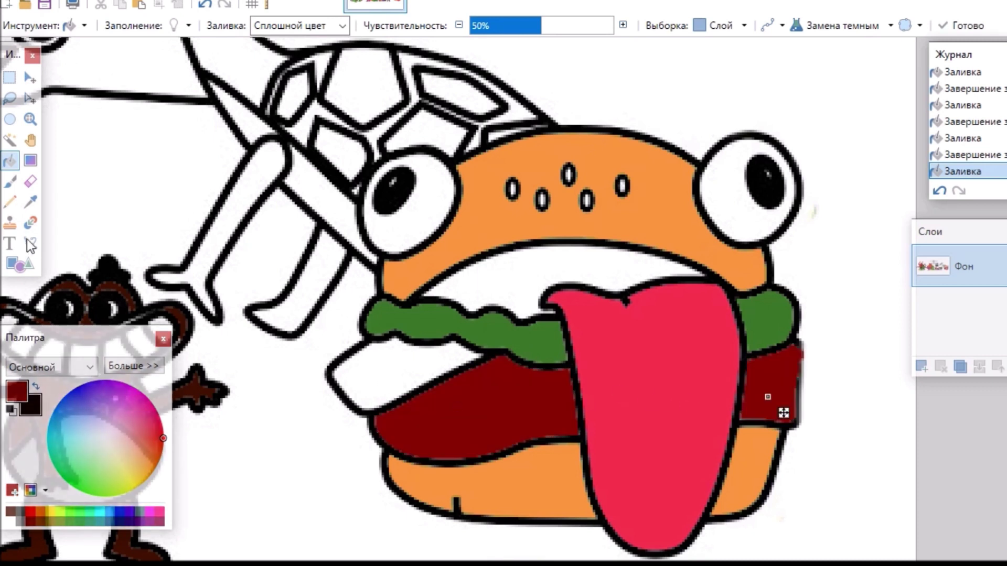
- Fill the cheese slice sticking out below the burger's lettuce with yellow
{"action": "left_click", "coordinate": [30, 160]}
{"action": "left_click", "coordinate": [15, 166]}
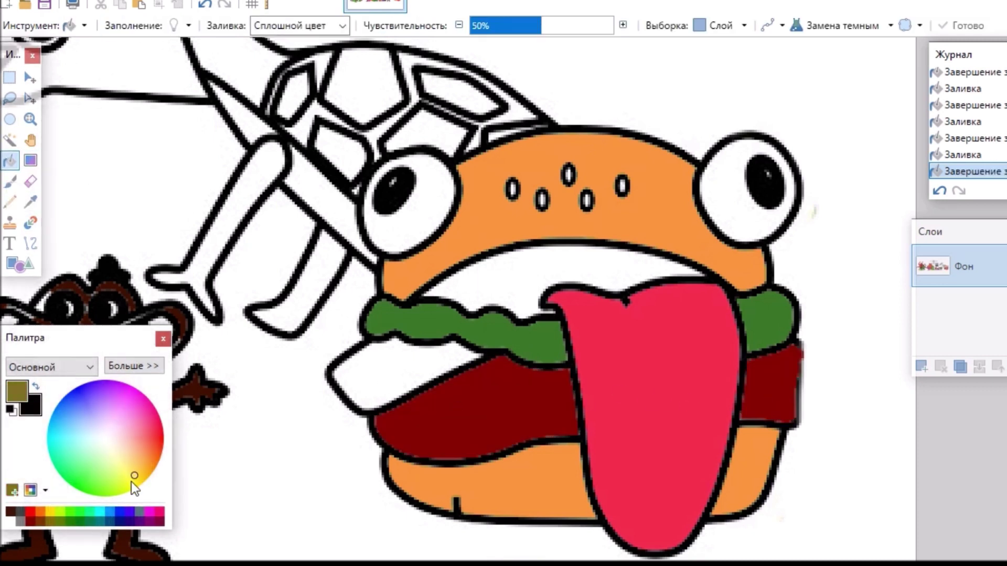
{"action": "left_click", "coordinate": [145, 473]}
{"action": "left_click", "coordinate": [60, 513]}
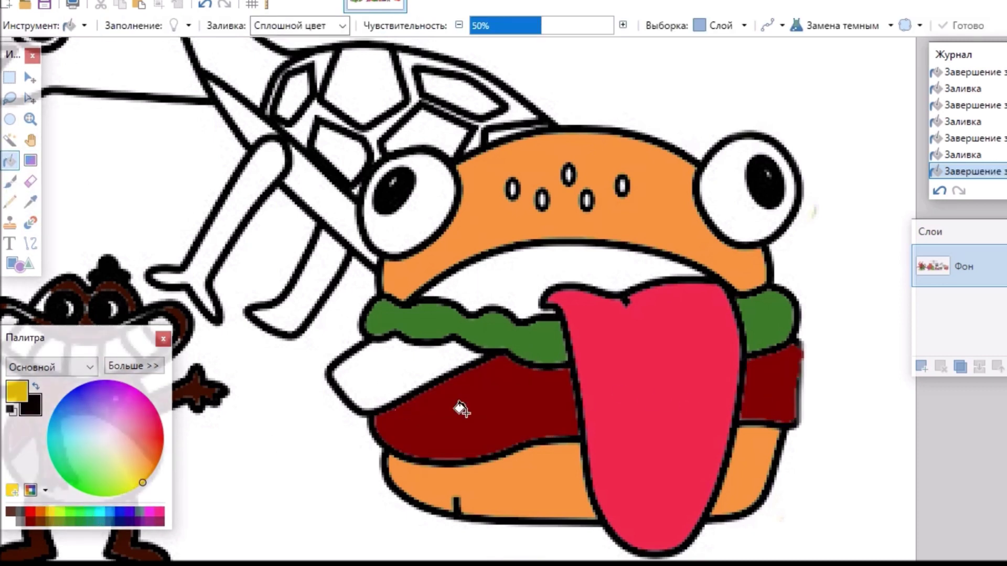
{"action": "left_click", "coordinate": [390, 370]}
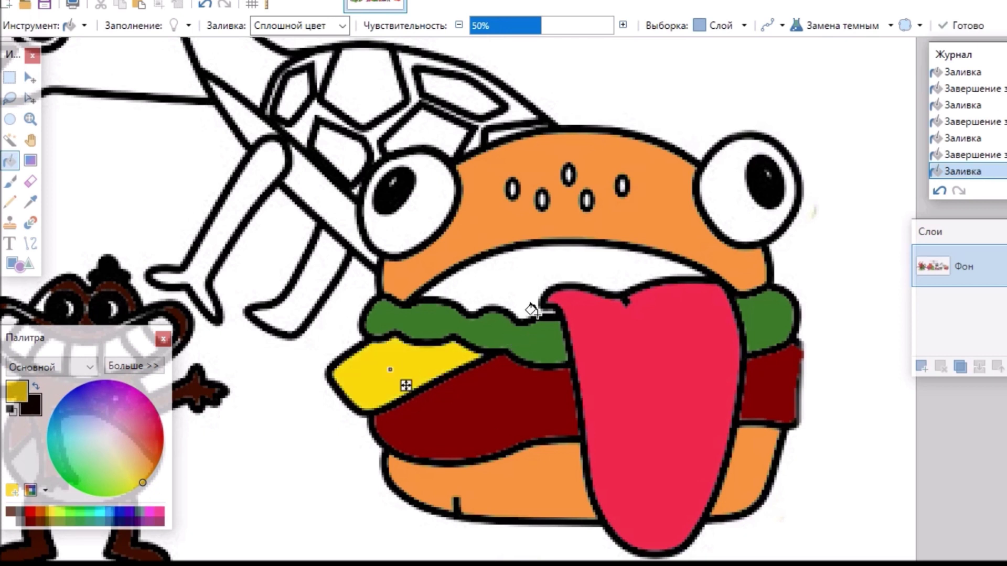
- Fill the burger monster's open mouth above the tongue with light reddish orange
{"action": "left_click", "coordinate": [30, 181]}
{"action": "left_click", "coordinate": [9, 160]}
{"action": "left_click", "coordinate": [147, 455]}
{"action": "left_click", "coordinate": [525, 288]}
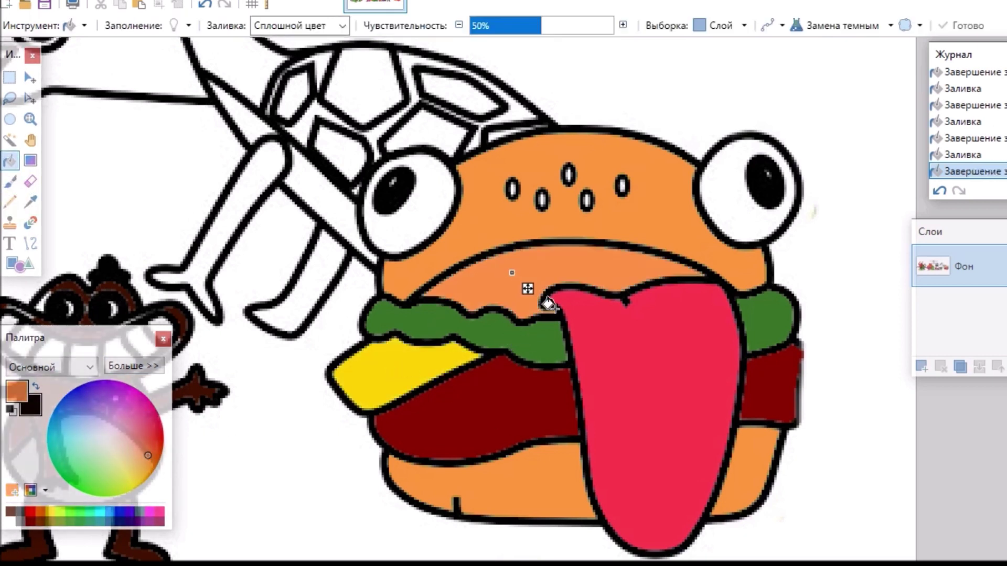
- Brush soft red-orange over the burger's mouth interior and shade the outer edge and tip of its tongue
{"action": "left_click", "coordinate": [12, 181]}
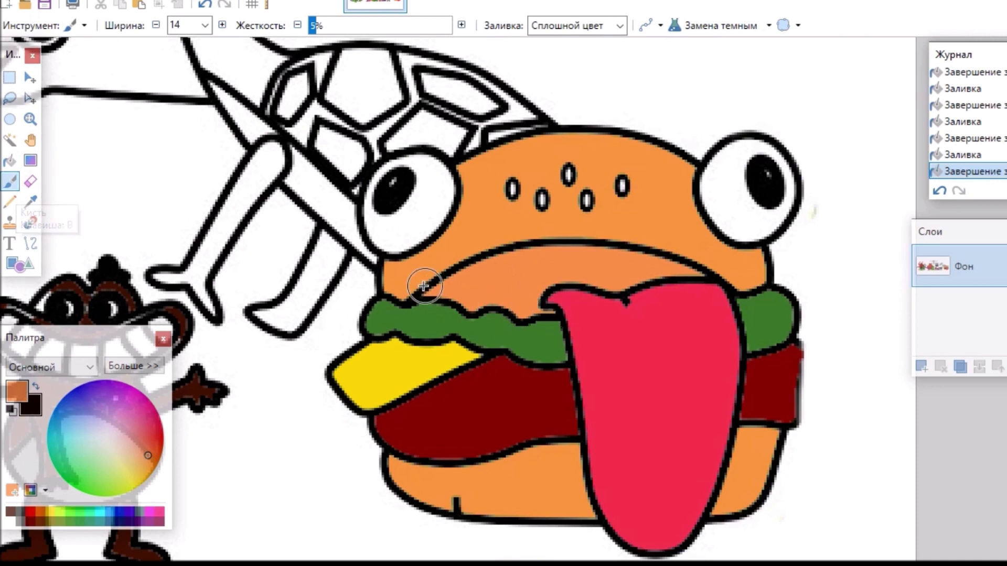
{"action": "left_click_drag", "start_coordinate": [501, 293], "coordinate": [532, 316]}
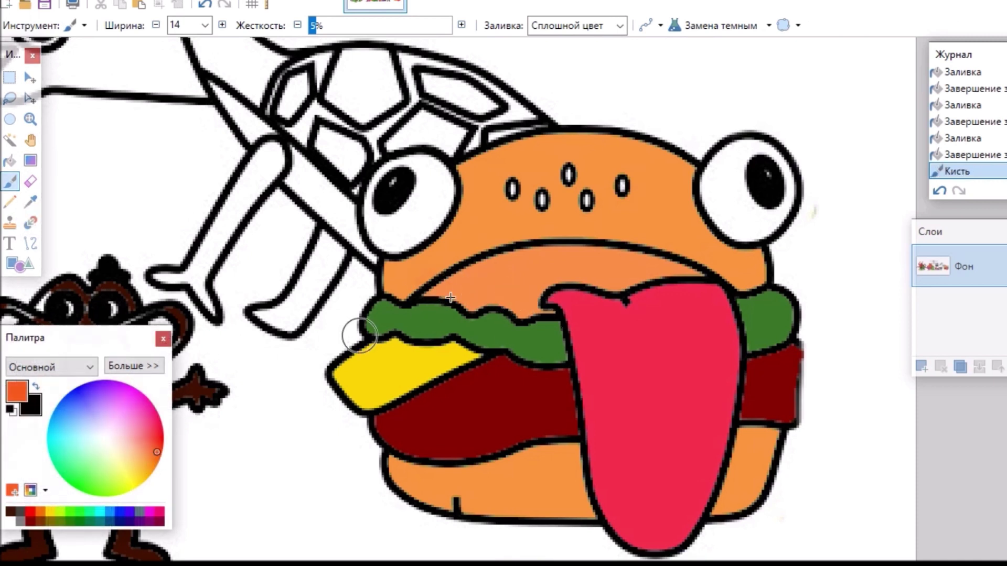
{"action": "left_click_drag", "start_coordinate": [438, 287], "coordinate": [529, 303]}
{"action": "mouse_move", "coordinate": [485, 268]}
{"action": "left_mouse_down"}
{"action": "mouse_move", "coordinate": [561, 270]}
{"action": "mouse_move", "coordinate": [593, 255]}
{"action": "left_mouse_up"}
{"action": "left_click_drag", "start_coordinate": [678, 267], "coordinate": [693, 285]}
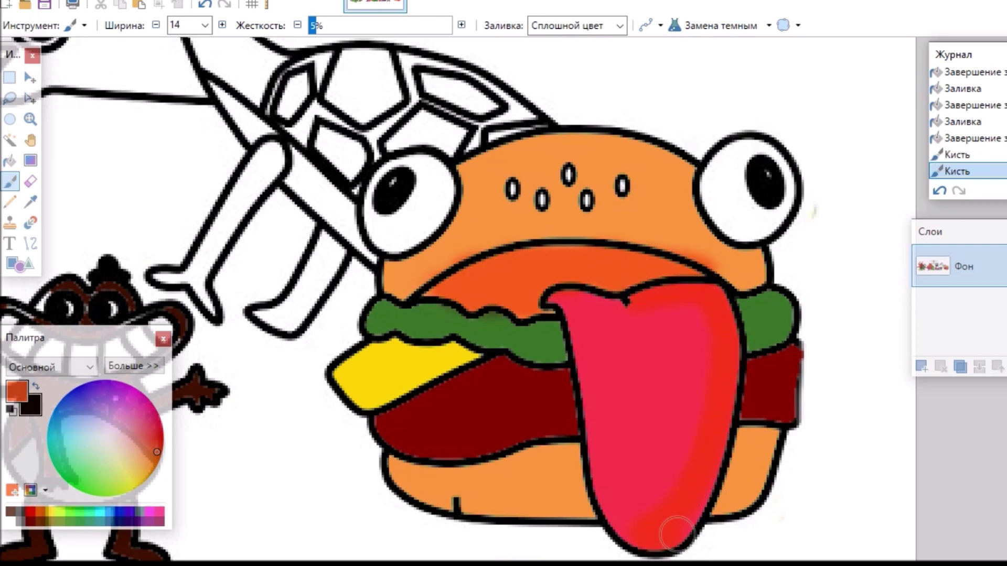
{"action": "left_click_drag", "start_coordinate": [678, 535], "coordinate": [695, 532]}
- Brush soft red-orange shading on both lower bun sections and along the top bun's lower edge
{"action": "mouse_move", "coordinate": [760, 435]}
{"action": "left_mouse_down"}
{"action": "mouse_move", "coordinate": [730, 496]}
{"action": "mouse_move", "coordinate": [703, 502]}
{"action": "left_mouse_up"}
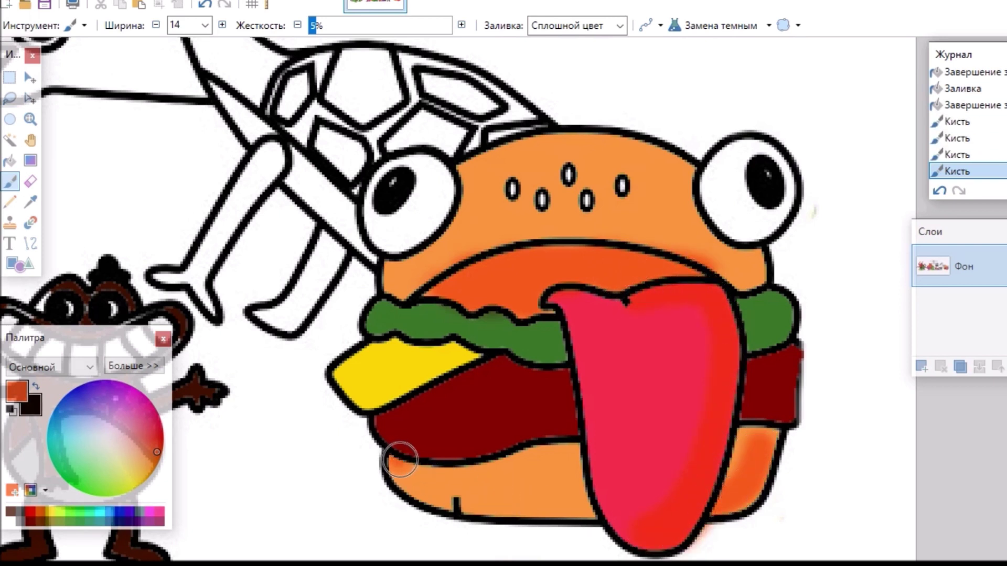
{"action": "mouse_move", "coordinate": [400, 460]}
{"action": "left_mouse_down"}
{"action": "mouse_move", "coordinate": [455, 494]}
{"action": "mouse_move", "coordinate": [593, 498]}
{"action": "left_mouse_up"}
{"action": "mouse_move", "coordinate": [391, 271]}
{"action": "left_mouse_down"}
{"action": "mouse_move", "coordinate": [417, 280]}
{"action": "mouse_move", "coordinate": [500, 237]}
{"action": "mouse_move", "coordinate": [600, 230]}
{"action": "mouse_move", "coordinate": [749, 261]}
{"action": "left_mouse_up"}
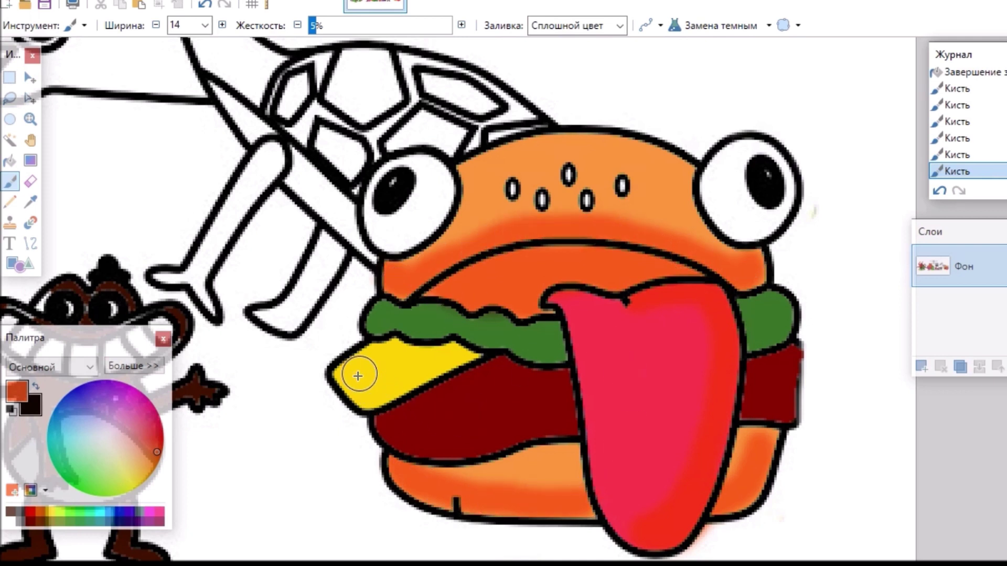
- Shade the cheese slice's lower edge and the long lettuce section with soft red-orange brush strokes
{"action": "mouse_move", "coordinate": [358, 376]}
{"action": "left_mouse_down"}
{"action": "mouse_move", "coordinate": [418, 377]}
{"action": "mouse_move", "coordinate": [472, 362]}
{"action": "left_mouse_up"}
{"action": "left_click_drag", "start_coordinate": [391, 323], "coordinate": [448, 331]}
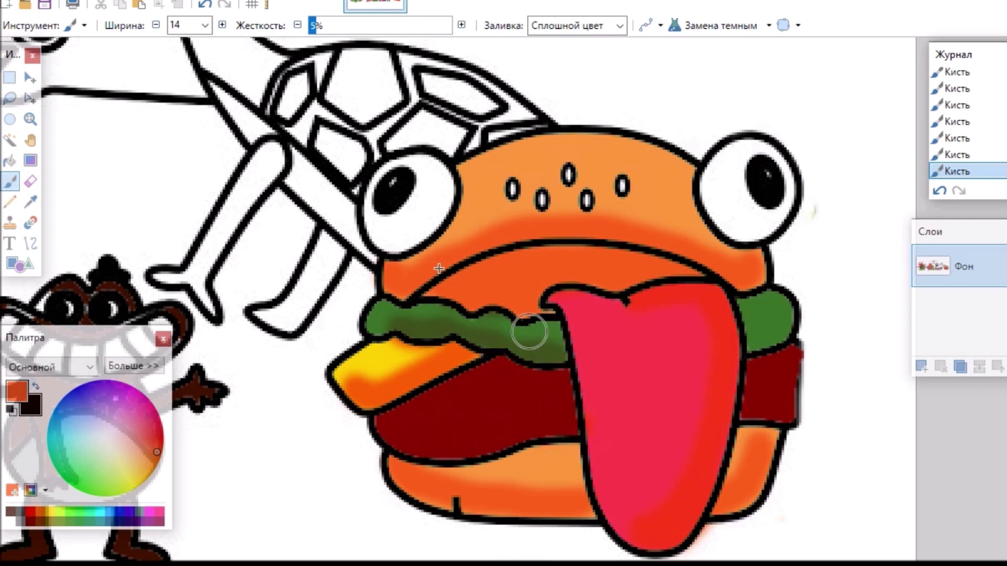
- Brush soft red-orange shading along the inner and lower rims of both of the burger monster's eyes
{"action": "mouse_move", "coordinate": [440, 236]}
{"action": "left_mouse_down"}
{"action": "mouse_move", "coordinate": [464, 193]}
{"action": "mouse_move", "coordinate": [460, 162]}
{"action": "left_mouse_up"}
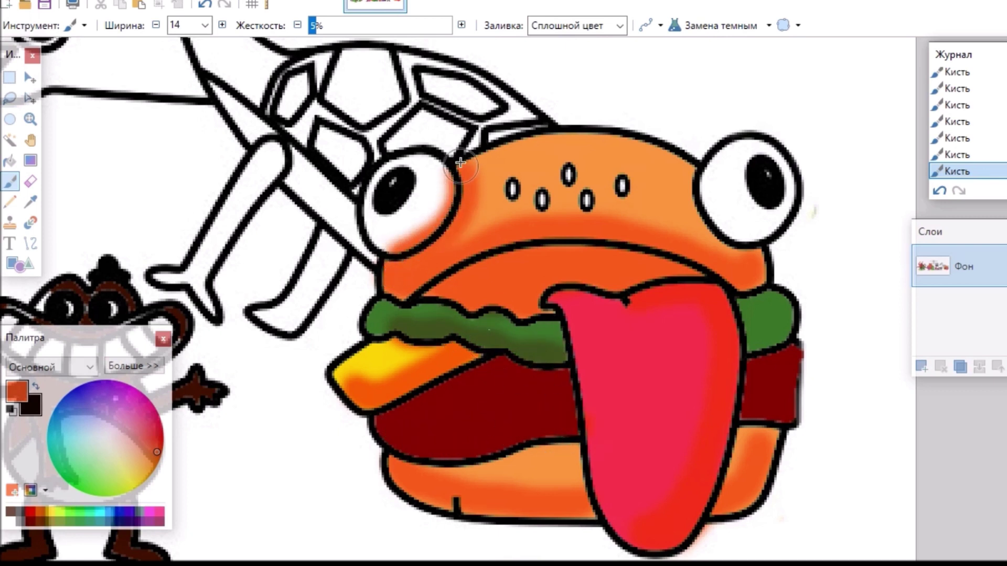
{"action": "mouse_move", "coordinate": [698, 181]}
{"action": "left_mouse_down"}
{"action": "mouse_move", "coordinate": [711, 210]}
{"action": "mouse_move", "coordinate": [741, 232]}
{"action": "left_mouse_up"}
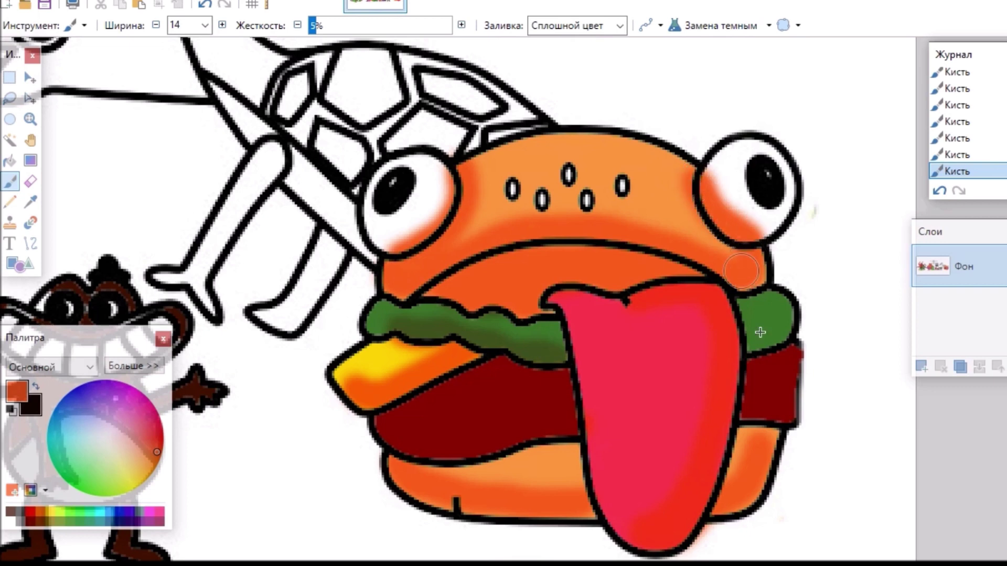
{"action": "left_click_drag", "start_coordinate": [592, 552], "coordinate": [881, 516]}
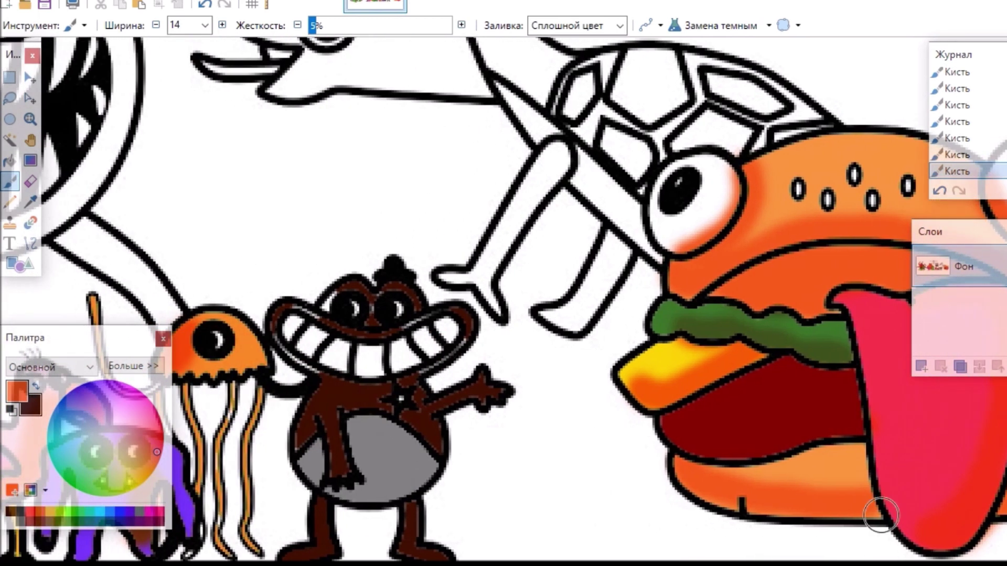
- Fill the two-headed turtle's outstretched left head and neck with bright green, including the area around its mouth
{"action": "scroll", "coordinate": [503, 299], "scroll_direction": "up", "scroll_amount": 4}
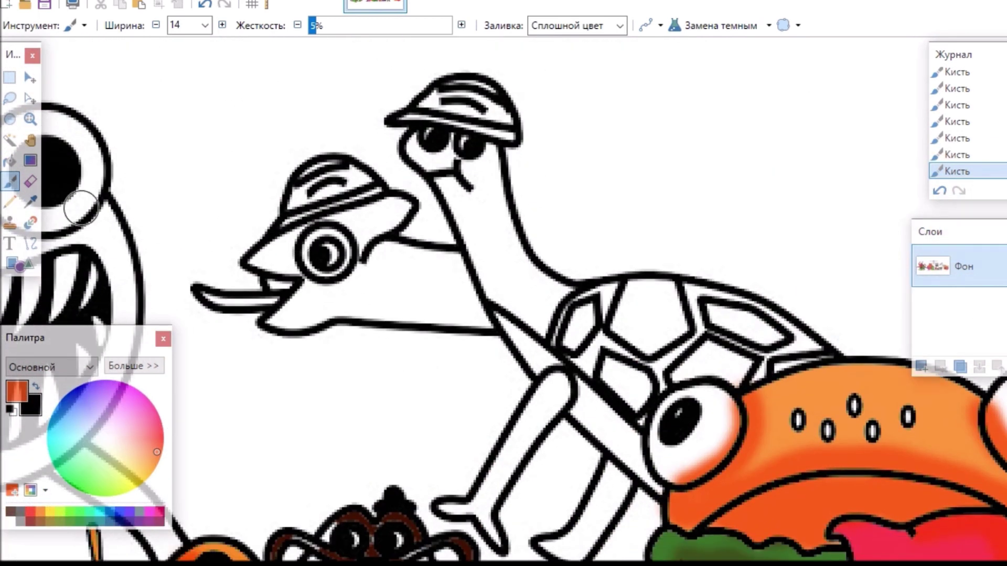
{"action": "left_click", "coordinate": [30, 160]}
{"action": "left_click", "coordinate": [10, 160]}
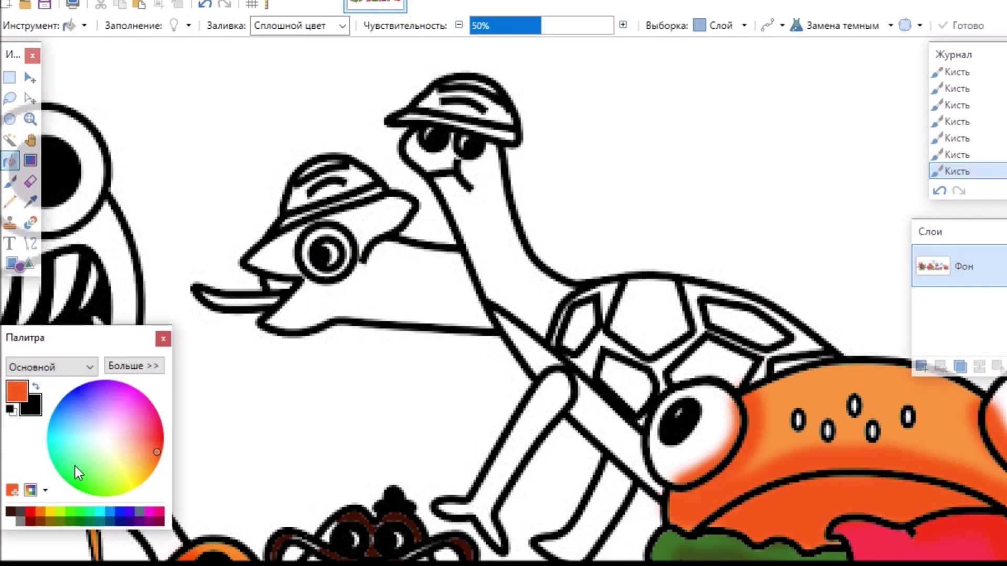
{"action": "left_click", "coordinate": [80, 482]}
{"action": "left_click", "coordinate": [405, 305]}
{"action": "left_click", "coordinate": [367, 220]}
{"action": "left_click", "coordinate": [286, 253]}
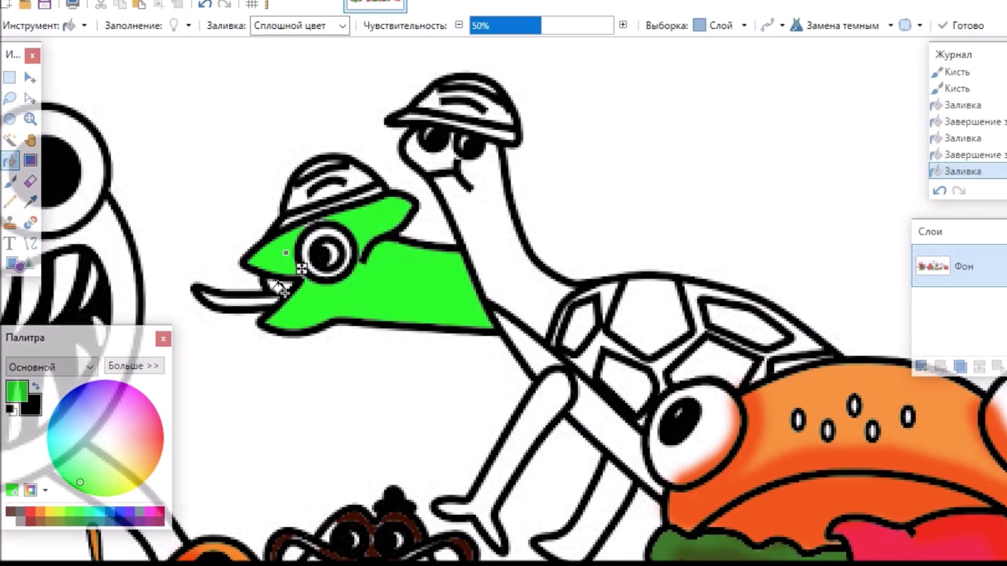
- Fill the turtle's upright head and neck and both of its legs with the same bright green
{"action": "left_click", "coordinate": [456, 203]}
{"action": "left_click", "coordinate": [435, 164]}
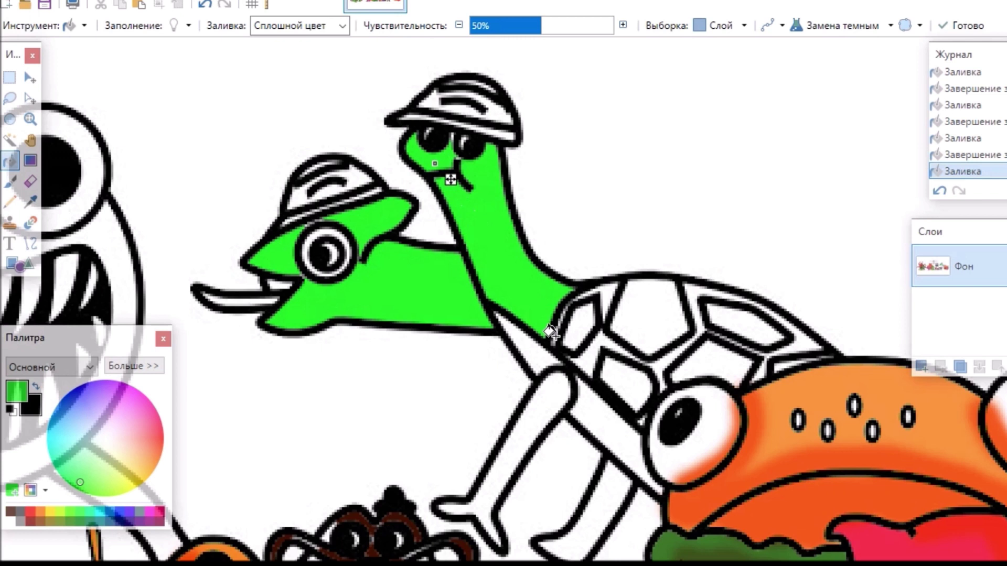
{"action": "left_click", "coordinate": [542, 391]}
{"action": "left_click", "coordinate": [596, 514]}
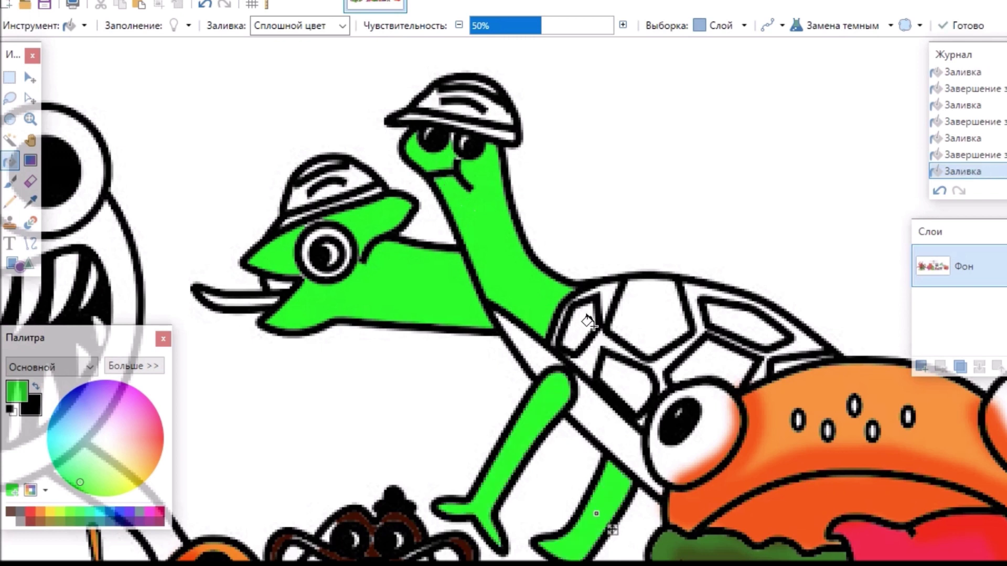
- Fill the bands between the turtle's shell plates with bright green, including the strip along the shell's rear edge
{"action": "left_click", "coordinate": [583, 358]}
{"action": "left_click", "coordinate": [679, 346]}
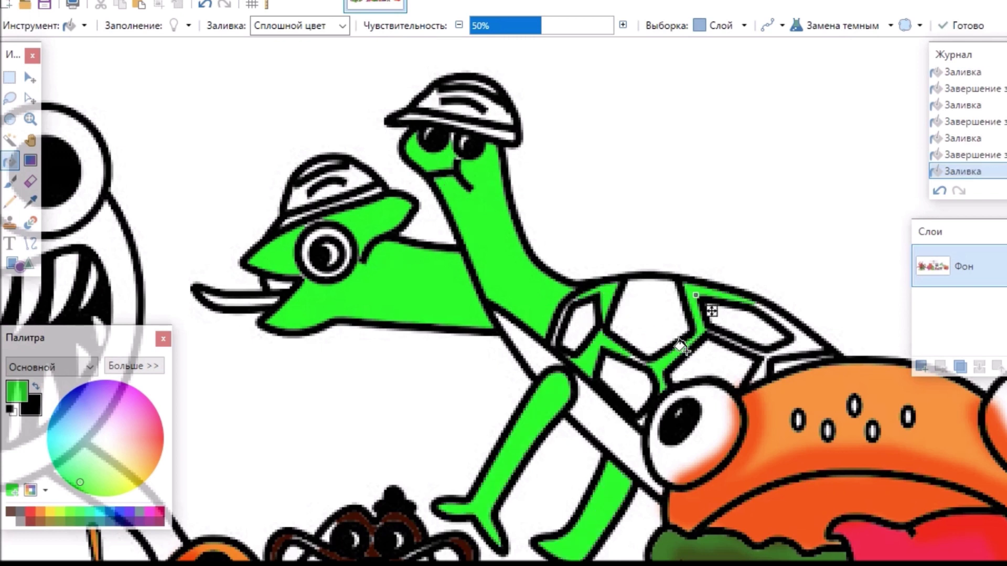
{"action": "left_click", "coordinate": [800, 342]}
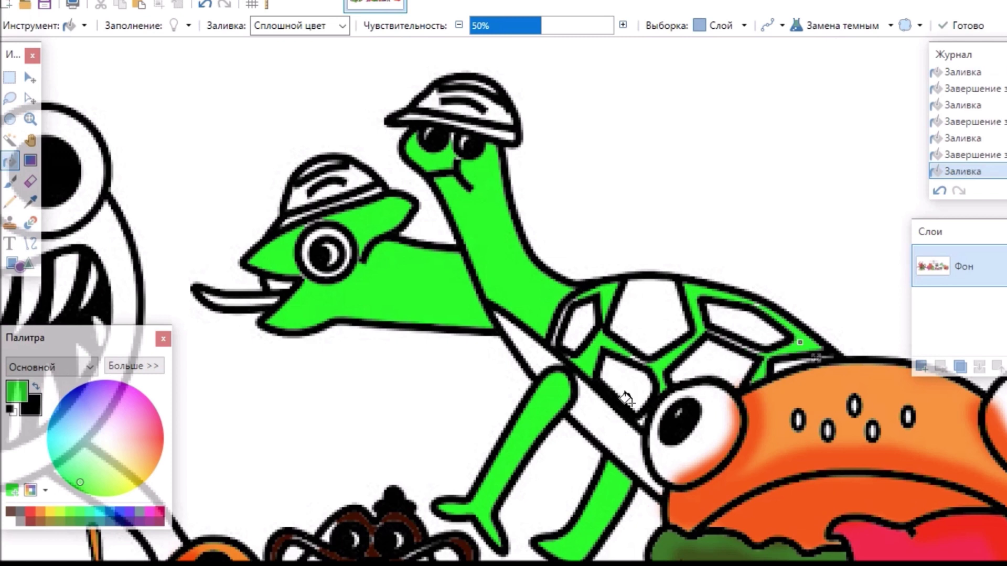
- Fill the crowns and brims of both turtle helmets with dark green
{"action": "left_click", "coordinate": [10, 181]}
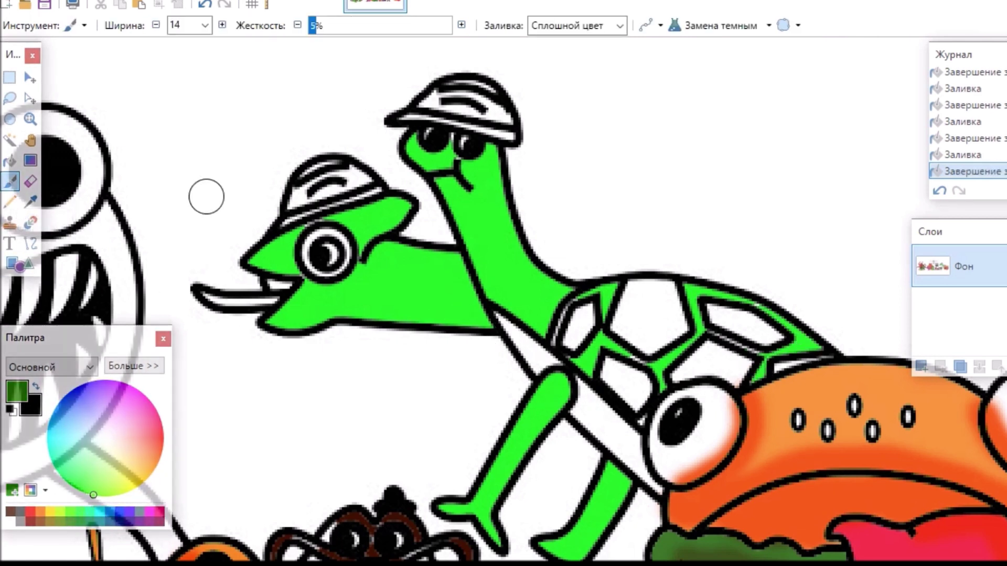
{"action": "left_click", "coordinate": [10, 160]}
{"action": "left_click", "coordinate": [300, 198]}
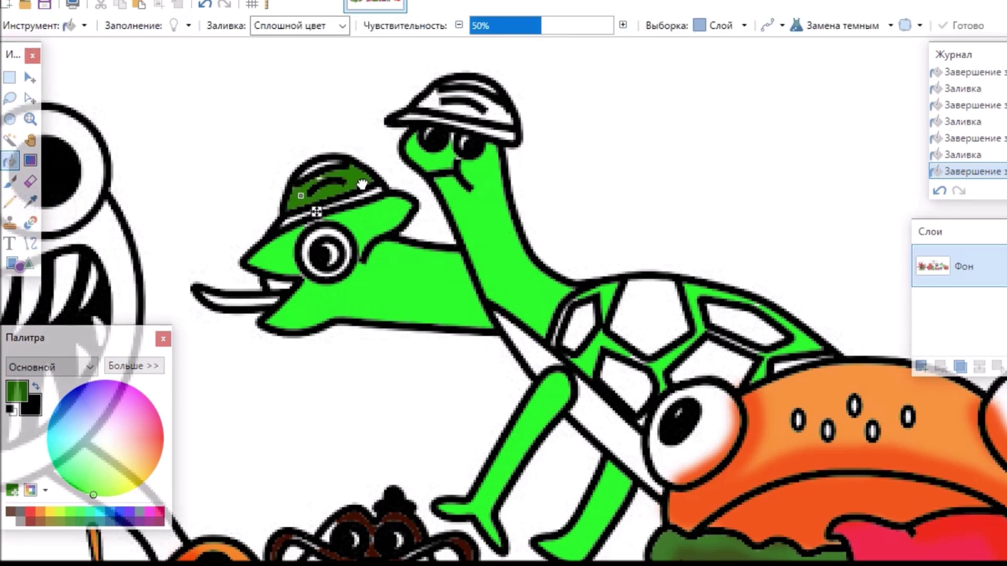
{"action": "left_click", "coordinate": [292, 215]}
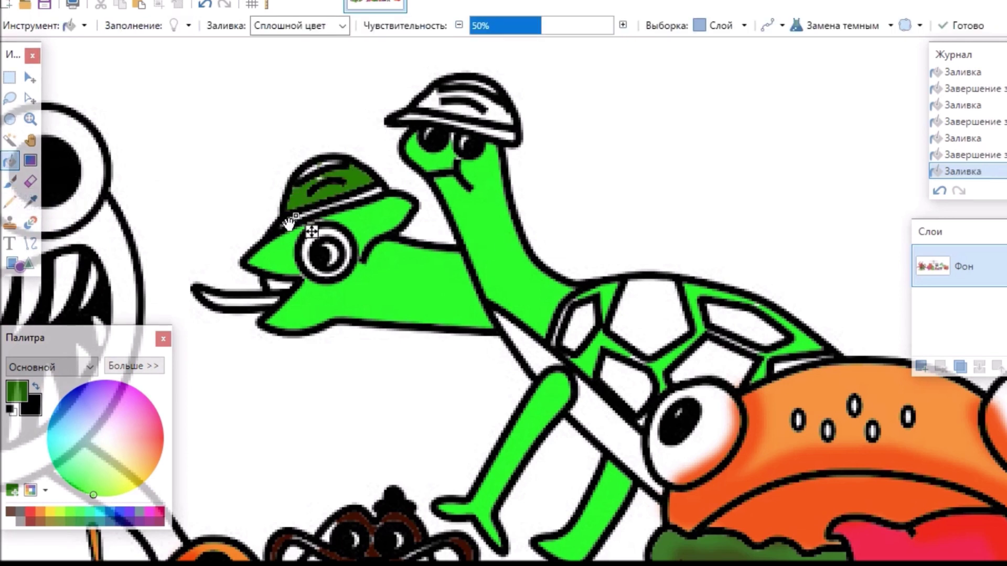
{"action": "left_click", "coordinate": [313, 236]}
{"action": "left_click", "coordinate": [436, 104]}
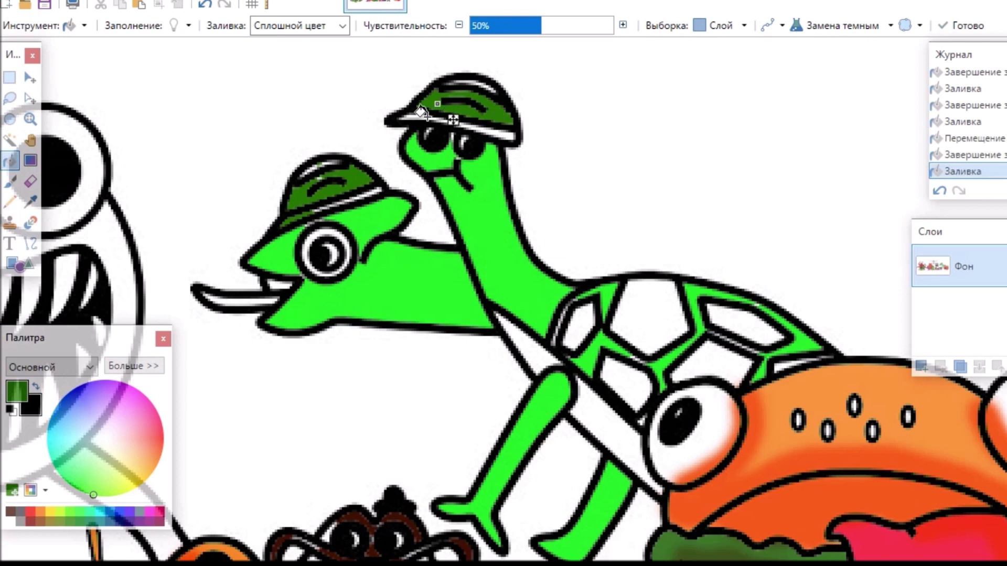
{"action": "left_click", "coordinate": [417, 117]}
- Fill all of the turtle's shell plates and the long underside strip below the shell with dark green
{"action": "left_click", "coordinate": [646, 307]}
{"action": "left_click", "coordinate": [581, 323]}
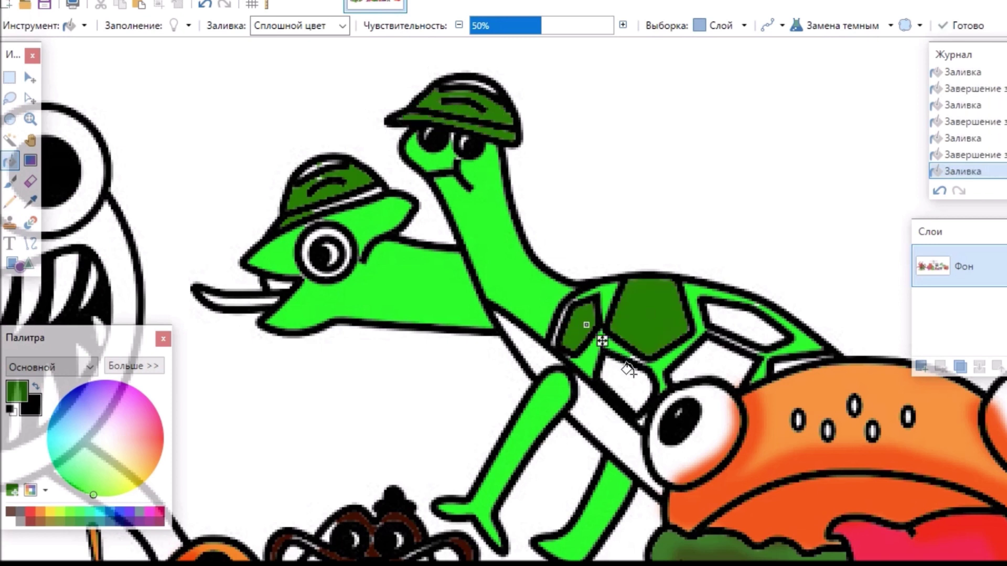
{"action": "left_click", "coordinate": [630, 370]}
{"action": "left_click", "coordinate": [705, 362]}
{"action": "left_click", "coordinate": [735, 322]}
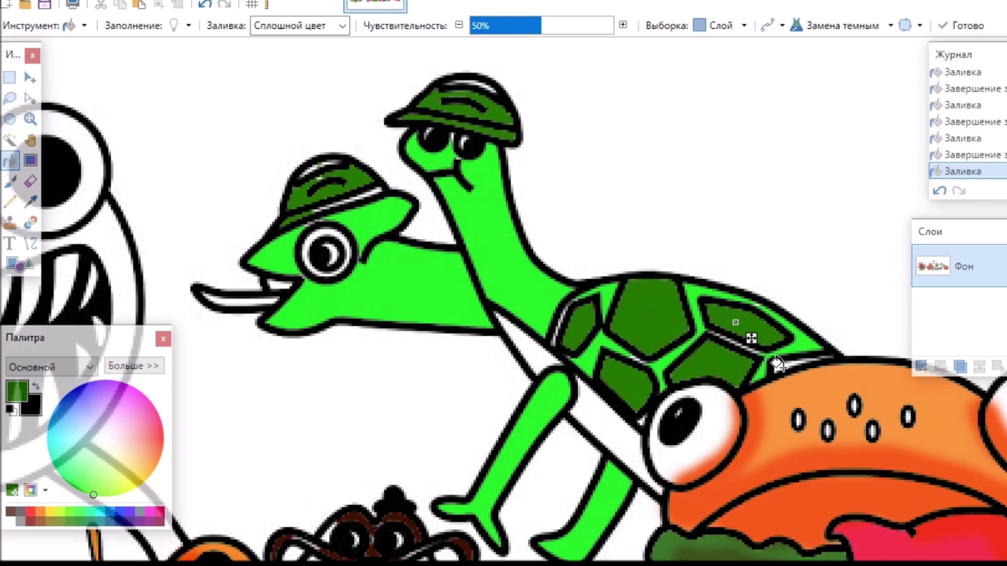
{"action": "left_click", "coordinate": [587, 407]}
{"action": "left_click", "coordinate": [539, 354]}
- Brush soft dark green shading along the underside of the left neck, the upright neck's inner edge and the front leg
{"action": "key", "text": "b"}
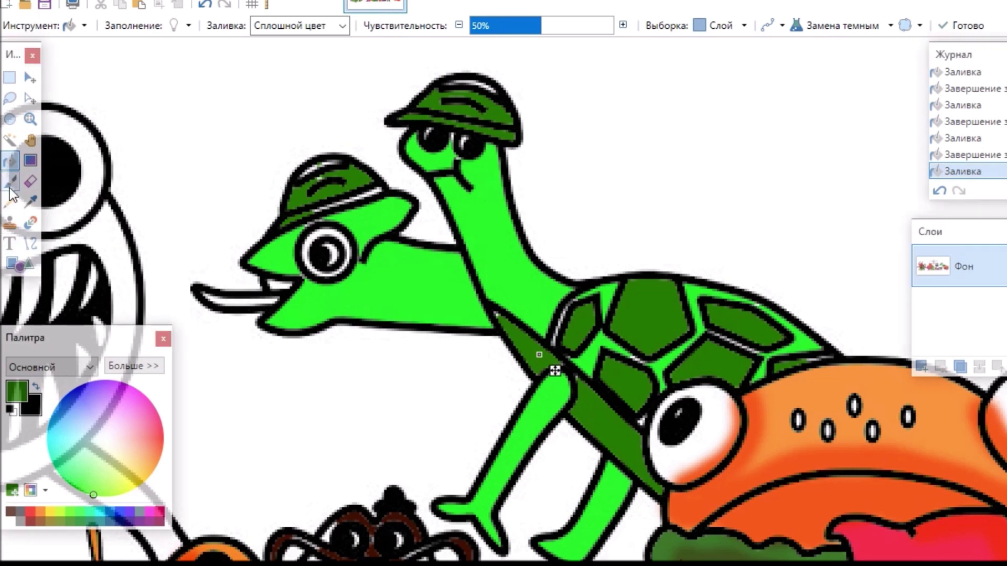
{"action": "left_click_drag", "start_coordinate": [275, 318], "coordinate": [467, 321]}
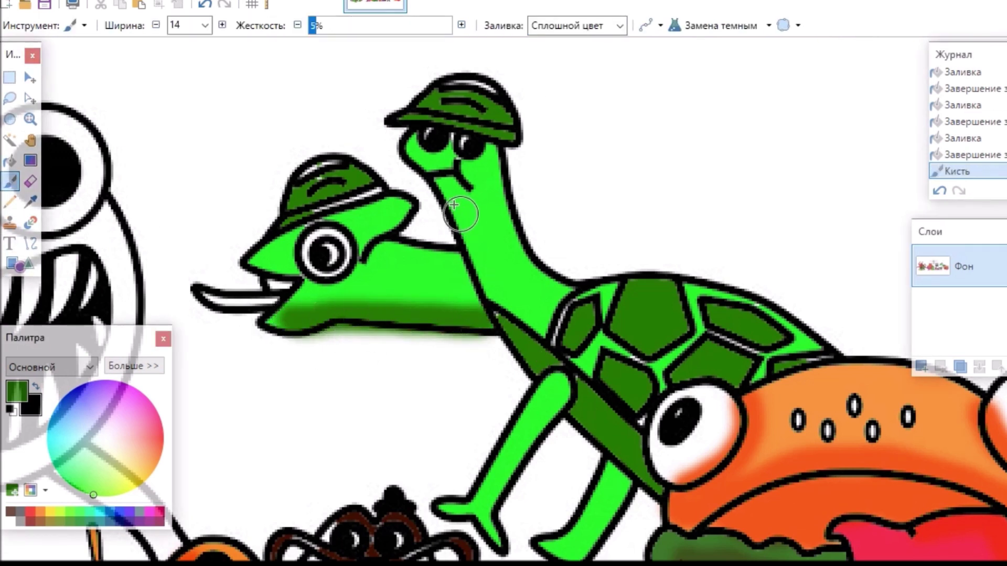
{"action": "mouse_move", "coordinate": [450, 183]}
{"action": "left_mouse_down"}
{"action": "mouse_move", "coordinate": [517, 331]}
{"action": "mouse_move", "coordinate": [578, 392]}
{"action": "mouse_move", "coordinate": [570, 386]}
{"action": "mouse_move", "coordinate": [548, 414]}
{"action": "mouse_move", "coordinate": [491, 528]}
{"action": "left_mouse_up"}
{"action": "left_click", "coordinate": [585, 370]}
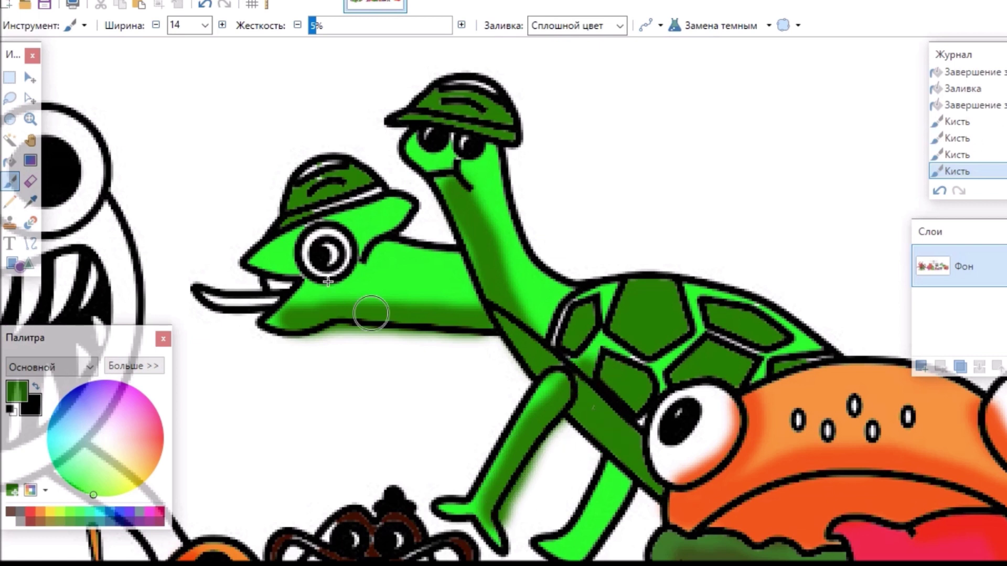
- Fill the tongue of the turtle's left head with red
{"action": "left_click", "coordinate": [10, 161]}
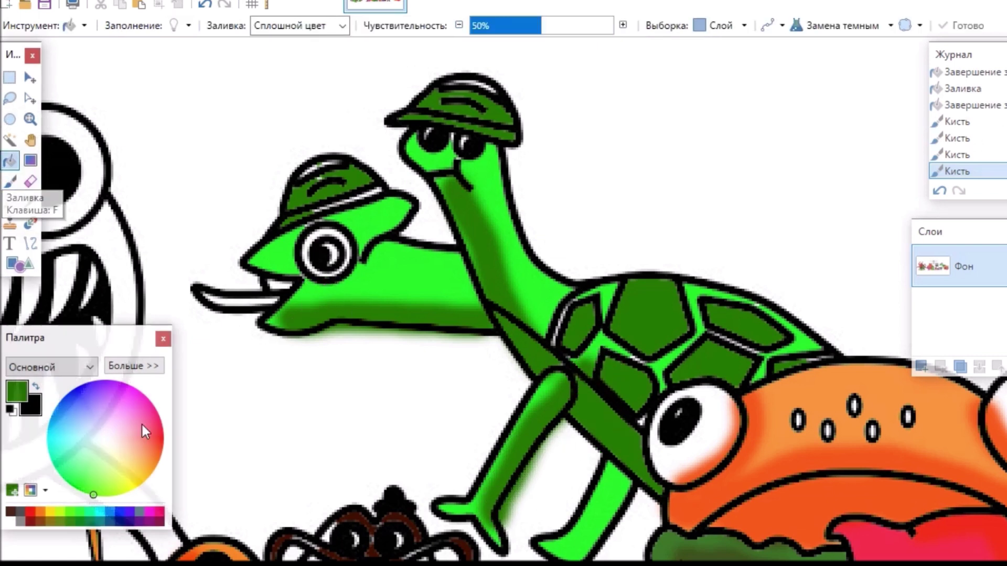
{"action": "left_click", "coordinate": [144, 429]}
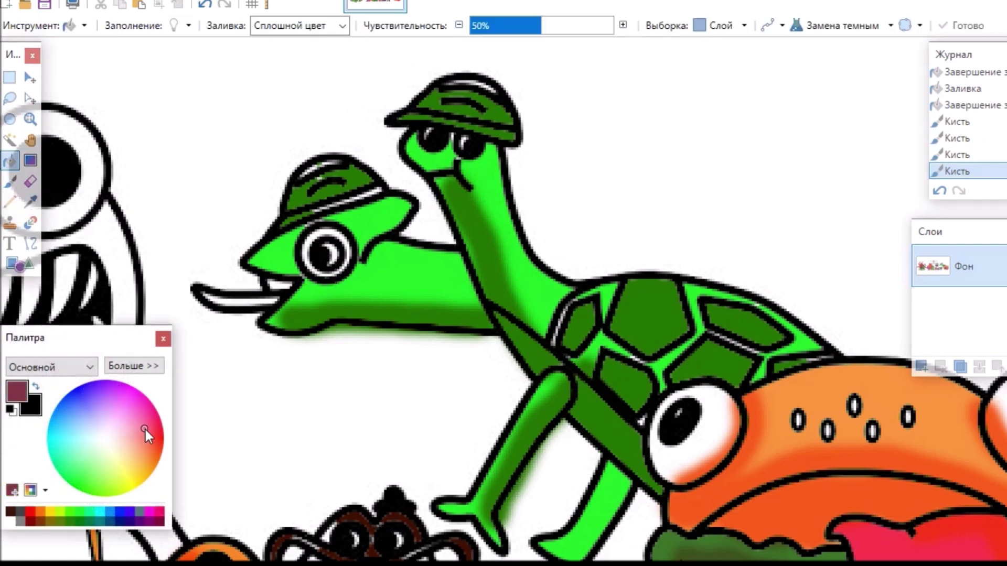
{"action": "left_click", "coordinate": [253, 302]}
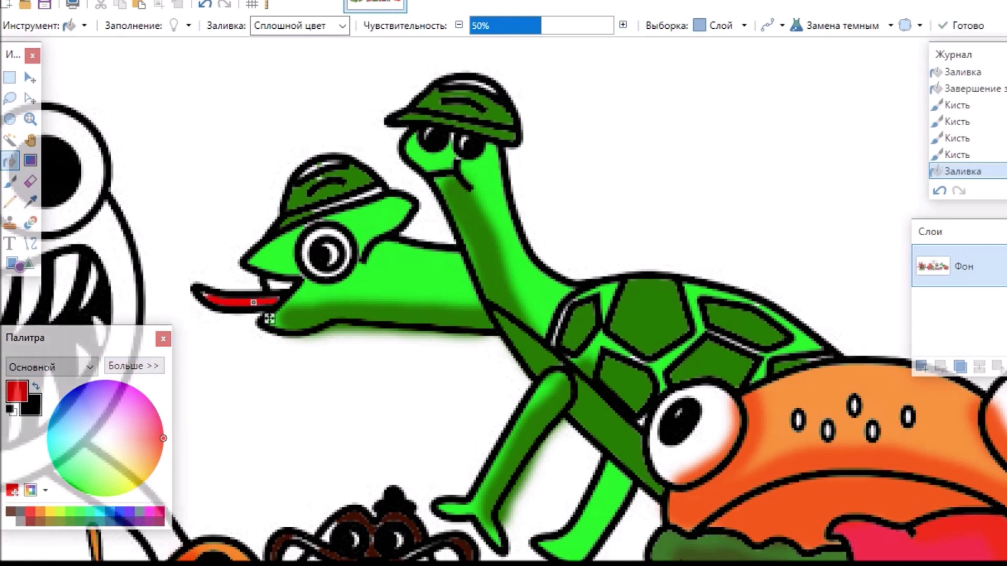
- Brush soft gray shading along the lower-left rim of the round toothy monster's face, redoing the first stroke
{"action": "scroll", "coordinate": [558, 544], "scroll_direction": "left", "scroll_amount": 10}
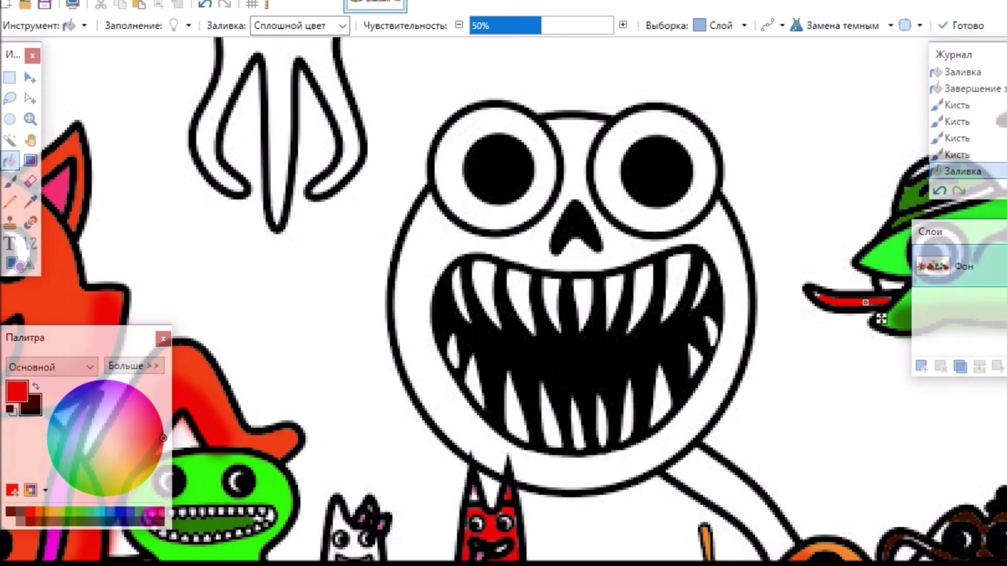
{"action": "scroll", "coordinate": [881, 318], "scroll_direction": "down", "scroll_amount": 1}
{"action": "left_click", "coordinate": [10, 181]}
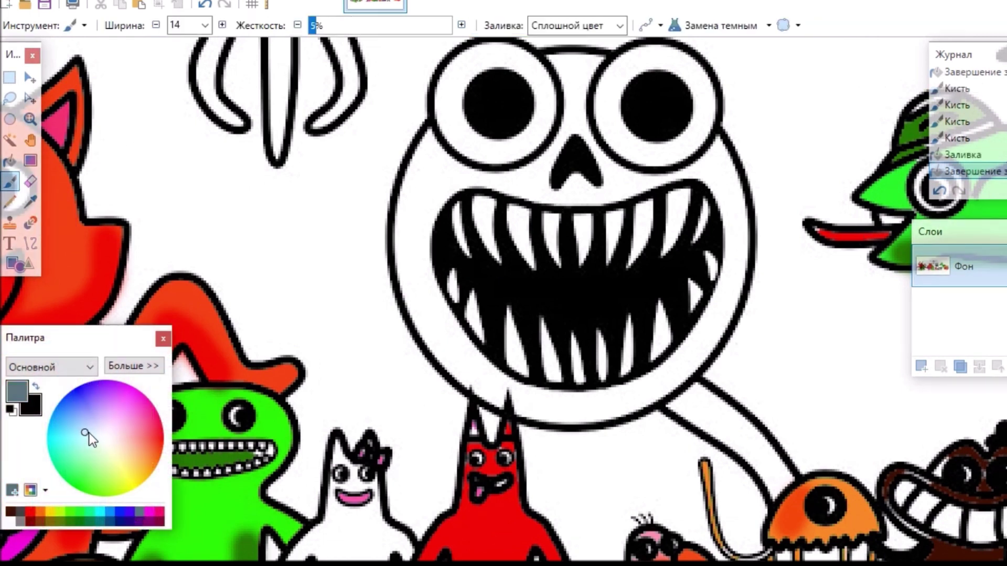
{"action": "left_click_drag", "start_coordinate": [89, 433], "coordinate": [102, 437]}
{"action": "mouse_move", "coordinate": [389, 259]}
{"action": "left_mouse_down"}
{"action": "mouse_move", "coordinate": [438, 338]}
{"action": "mouse_move", "coordinate": [486, 374]}
{"action": "left_mouse_up"}
{"action": "left_click", "coordinate": [207, 8]}
{"action": "mouse_move", "coordinate": [399, 252]}
{"action": "left_mouse_down"}
{"action": "mouse_move", "coordinate": [445, 354]}
{"action": "mouse_move", "coordinate": [525, 397]}
{"action": "left_mouse_up"}
- Shade the right side of the toothy monster's face, its arm and the area below its right eye with soft gray
{"action": "mouse_move", "coordinate": [571, 415]}
{"action": "left_mouse_down"}
{"action": "mouse_move", "coordinate": [648, 385]}
{"action": "mouse_move", "coordinate": [700, 341]}
{"action": "mouse_move", "coordinate": [731, 278]}
{"action": "left_mouse_up"}
{"action": "mouse_move", "coordinate": [690, 412]}
{"action": "left_mouse_down"}
{"action": "mouse_move", "coordinate": [781, 477]}
{"action": "mouse_move", "coordinate": [787, 496]}
{"action": "left_mouse_up"}
{"action": "mouse_move", "coordinate": [606, 187]}
{"action": "left_mouse_down"}
{"action": "mouse_move", "coordinate": [661, 181]}
{"action": "mouse_move", "coordinate": [729, 209]}
{"action": "mouse_move", "coordinate": [734, 288]}
{"action": "left_mouse_up"}
{"action": "mouse_move", "coordinate": [597, 148]}
{"action": "left_mouse_down"}
{"action": "mouse_move", "coordinate": [616, 162]}
{"action": "mouse_move", "coordinate": [682, 169]}
{"action": "left_mouse_up"}
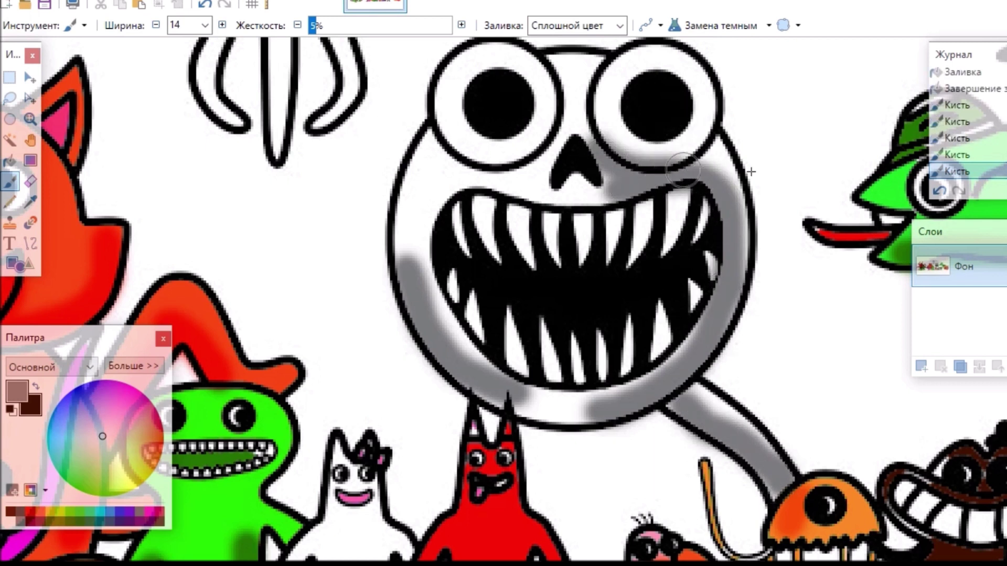
- Fill the iris of the winged one-eyed monster with red
{"action": "scroll", "coordinate": [876, 389], "scroll_direction": "up", "scroll_amount": 6}
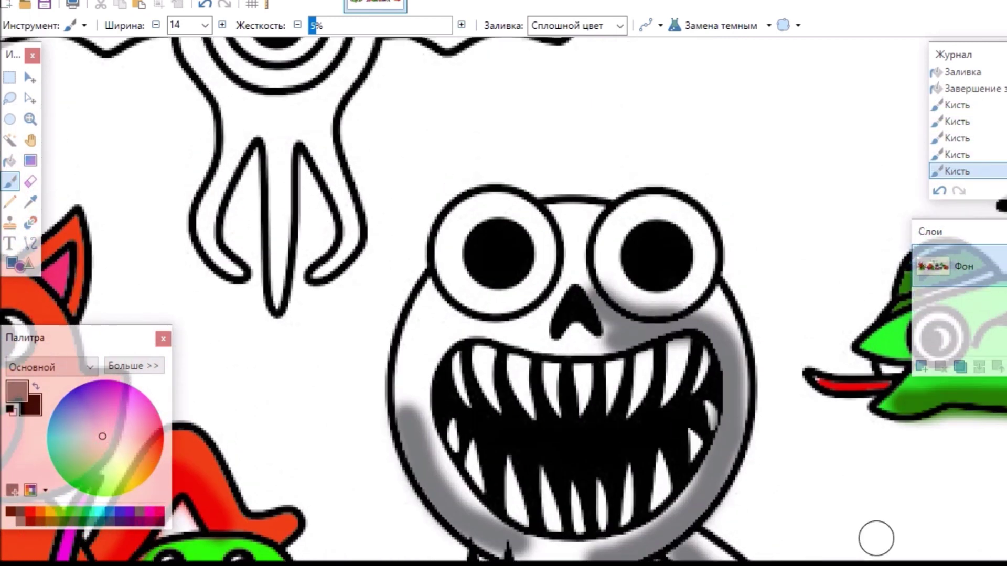
{"action": "scroll", "coordinate": [668, 551], "scroll_direction": "left", "scroll_amount": 5}
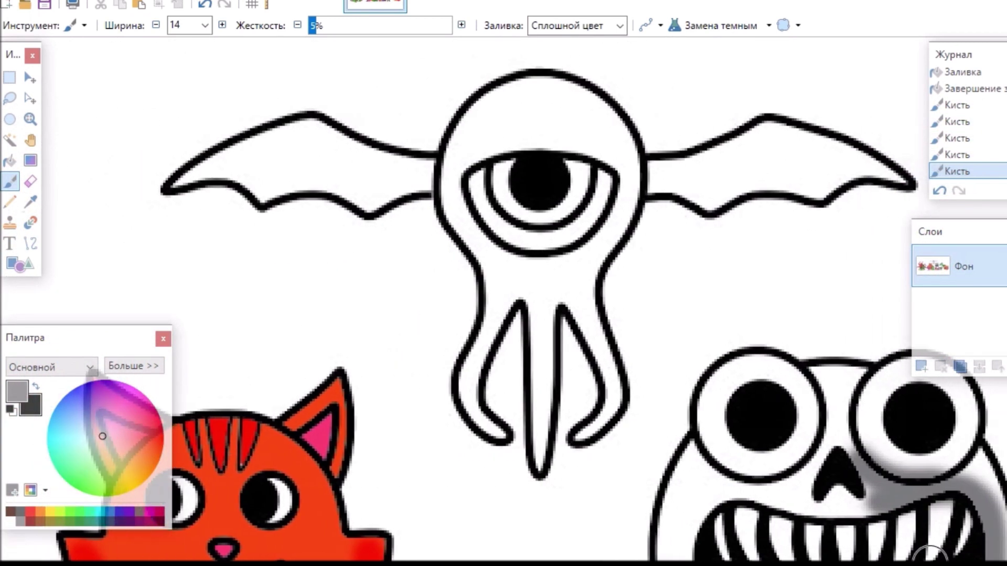
{"action": "left_click", "coordinate": [10, 161]}
{"action": "left_click", "coordinate": [157, 435]}
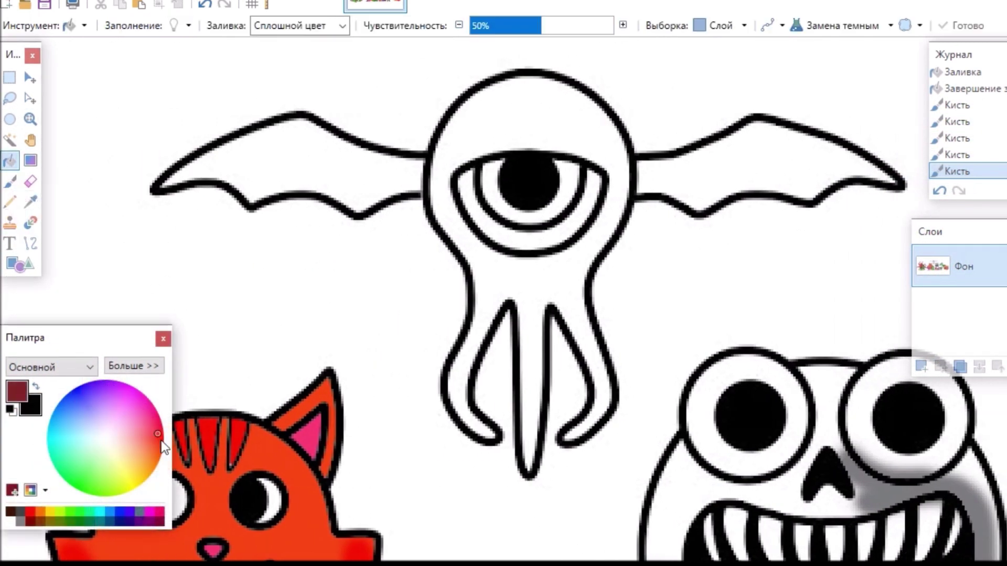
{"action": "left_click", "coordinate": [491, 181]}
- Fill both wings of the one-eyed flying monster with dark brown
{"action": "left_click", "coordinate": [9, 147]}
{"action": "left_click", "coordinate": [10, 160]}
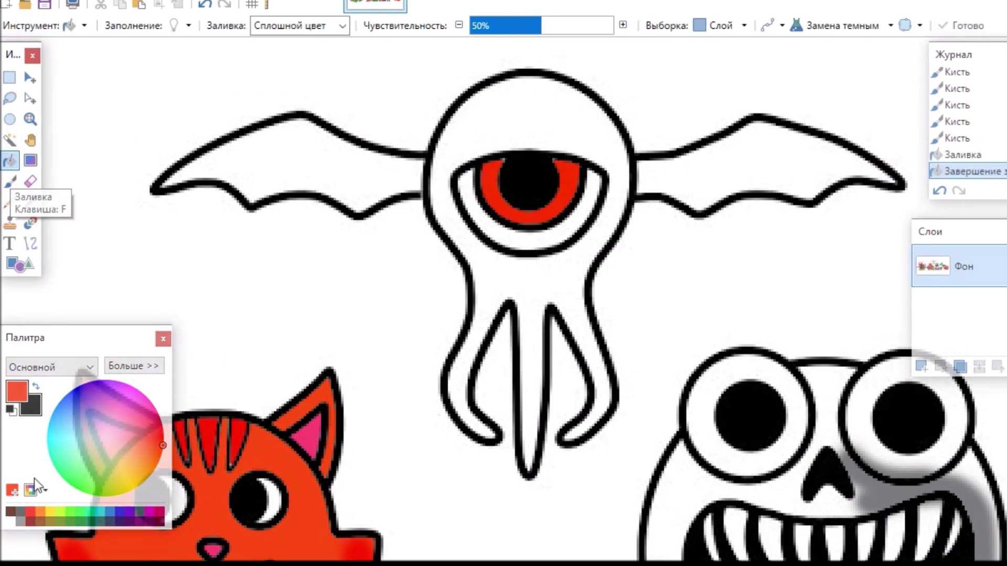
{"action": "left_click", "coordinate": [12, 512]}
{"action": "left_click", "coordinate": [354, 164]}
{"action": "left_click", "coordinate": [760, 163]}
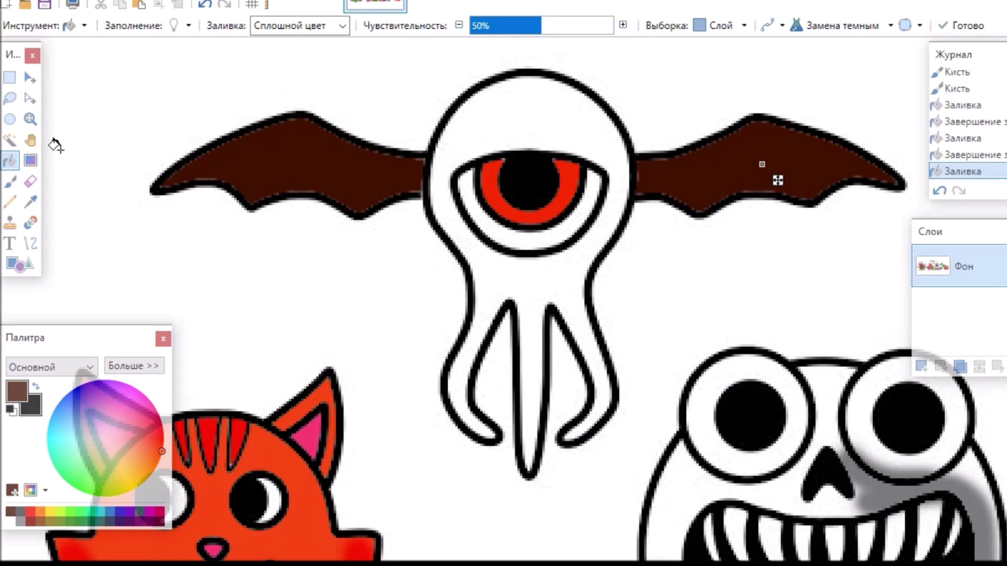
- Fill the winged monster's head, body and tentacles with medium blue
{"action": "left_click", "coordinate": [9, 141]}
{"action": "left_click", "coordinate": [11, 161]}
{"action": "left_click", "coordinate": [85, 438]}
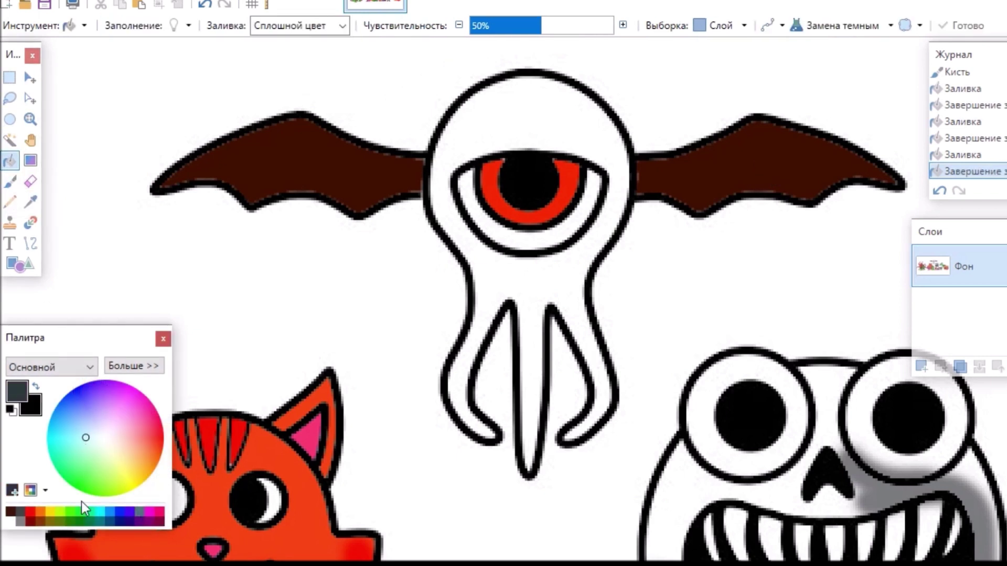
{"action": "left_click_drag", "start_coordinate": [85, 401], "coordinate": [76, 403]}
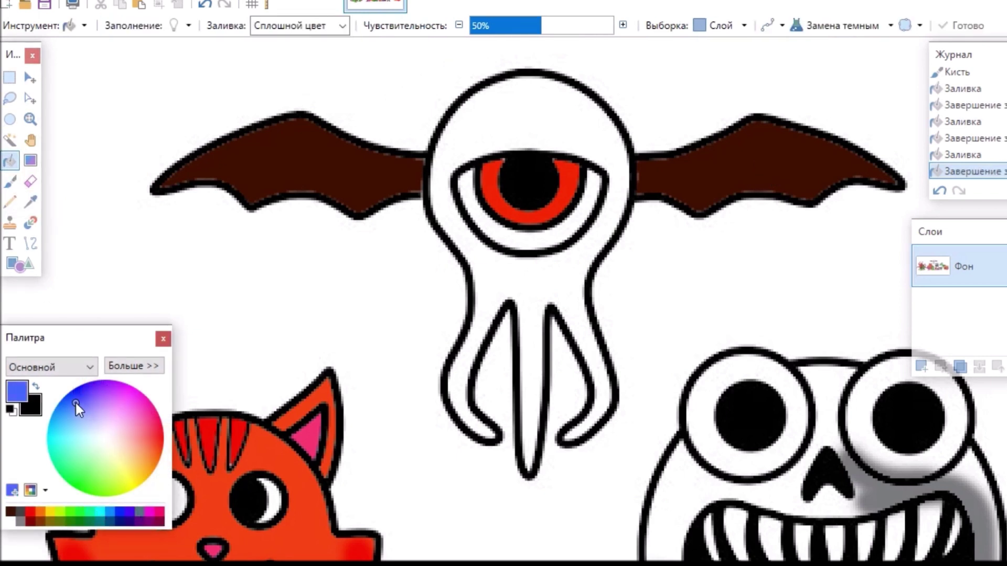
{"action": "left_click", "coordinate": [492, 116]}
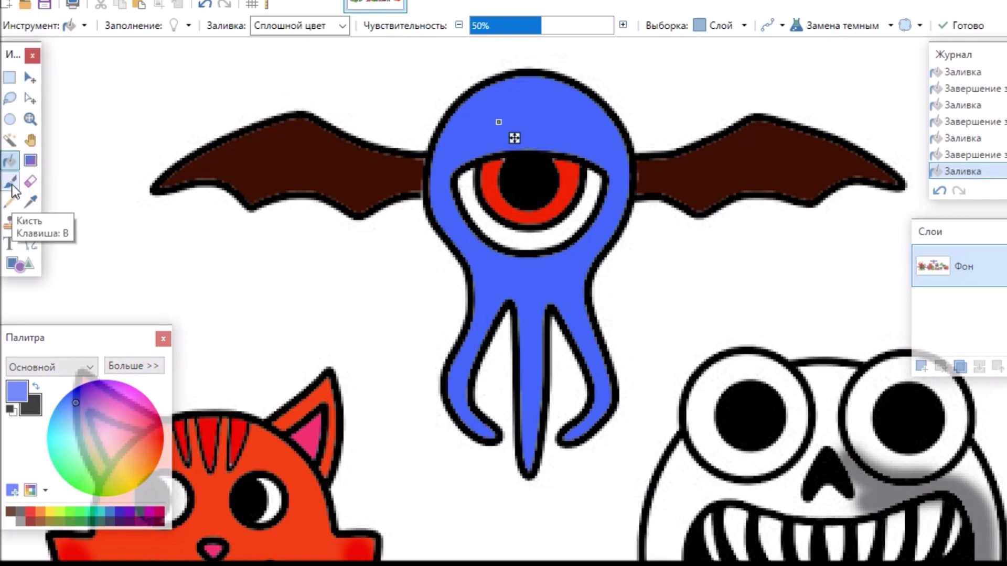
- Brush soft darker blue shading over the winged monster's crown, right side and left tentacle
{"action": "left_click", "coordinate": [9, 181]}
{"action": "left_click", "coordinate": [80, 390]}
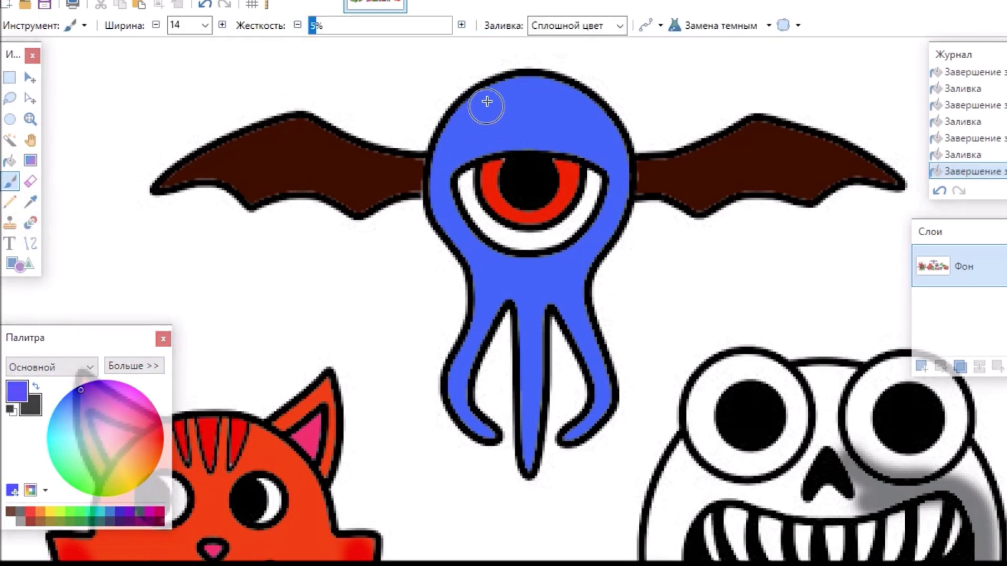
{"action": "mouse_move", "coordinate": [477, 94]}
{"action": "left_mouse_down"}
{"action": "mouse_move", "coordinate": [535, 90]}
{"action": "mouse_move", "coordinate": [569, 103]}
{"action": "mouse_move", "coordinate": [603, 127]}
{"action": "mouse_move", "coordinate": [623, 171]}
{"action": "mouse_move", "coordinate": [577, 317]}
{"action": "left_mouse_up"}
{"action": "mouse_move", "coordinate": [498, 279]}
{"action": "left_mouse_down"}
{"action": "mouse_move", "coordinate": [451, 375]}
{"action": "mouse_move", "coordinate": [461, 411]}
{"action": "mouse_move", "coordinate": [491, 431]}
{"action": "left_mouse_up"}
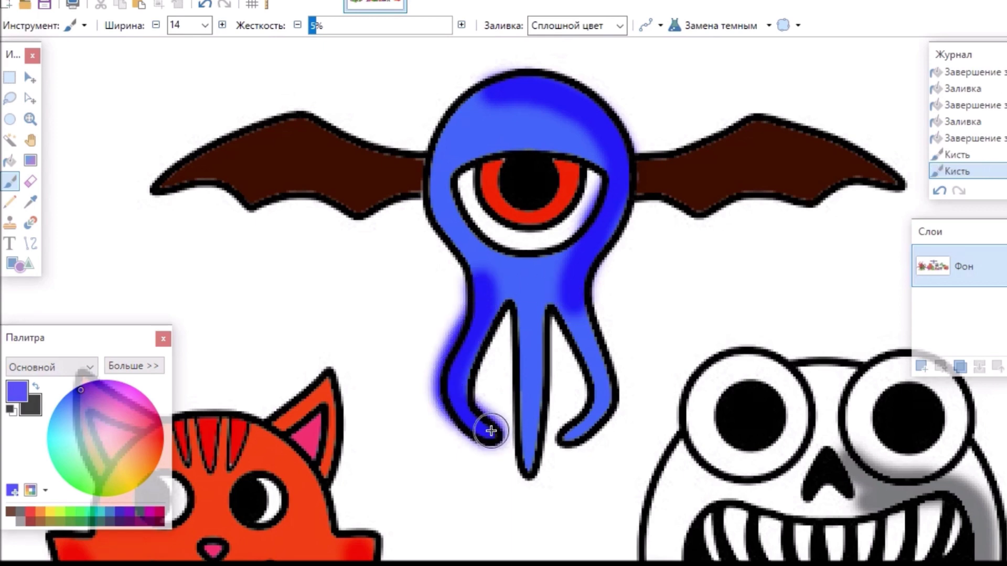
- Examine the entire colored group drawing at full-canvas view
{"action": "key", "text": "ctrl+minus"}
{"action": "key", "text": "ctrl+minus"}
{"action": "key", "text": "ctrl+minus"}
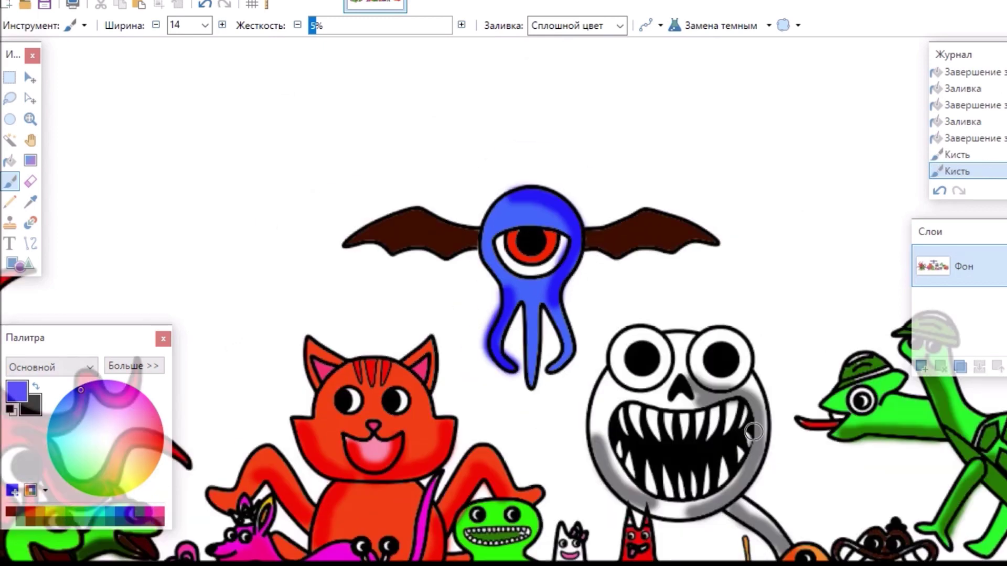
{"action": "scroll", "coordinate": [504, 322], "scroll_direction": "down", "scroll_amount": 3}
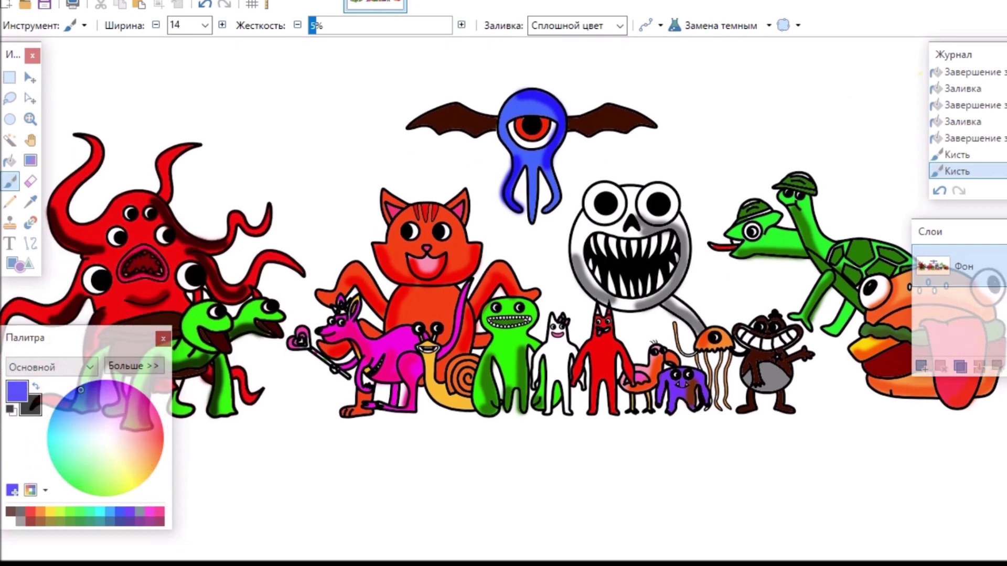
{"action": "scroll", "coordinate": [504, 284], "scroll_direction": "left", "scroll_amount": 1}
{"action": "key", "text": "ctrl+minus"}
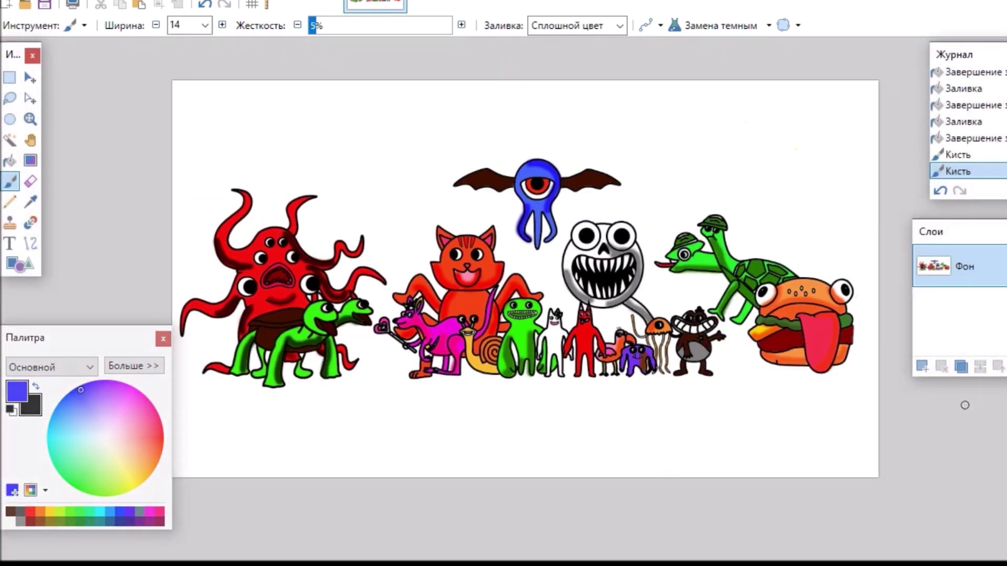
- Set the brush width to 150 for painting over the whole picture
{"action": "scroll", "coordinate": [965, 405], "scroll_direction": "down", "scroll_amount": 1}
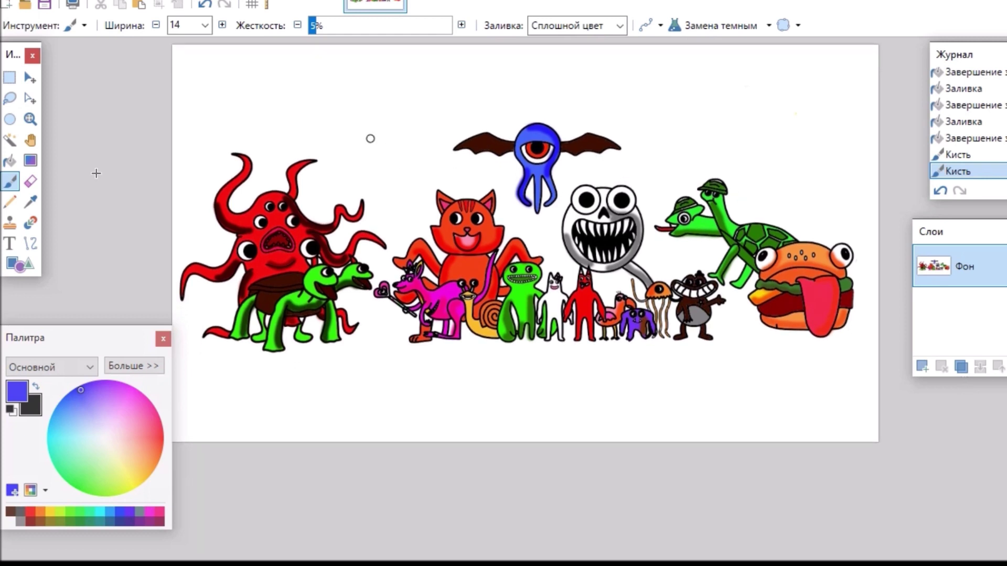
{"action": "left_click", "coordinate": [202, 21]}
{"action": "left_click", "coordinate": [190, 361]}
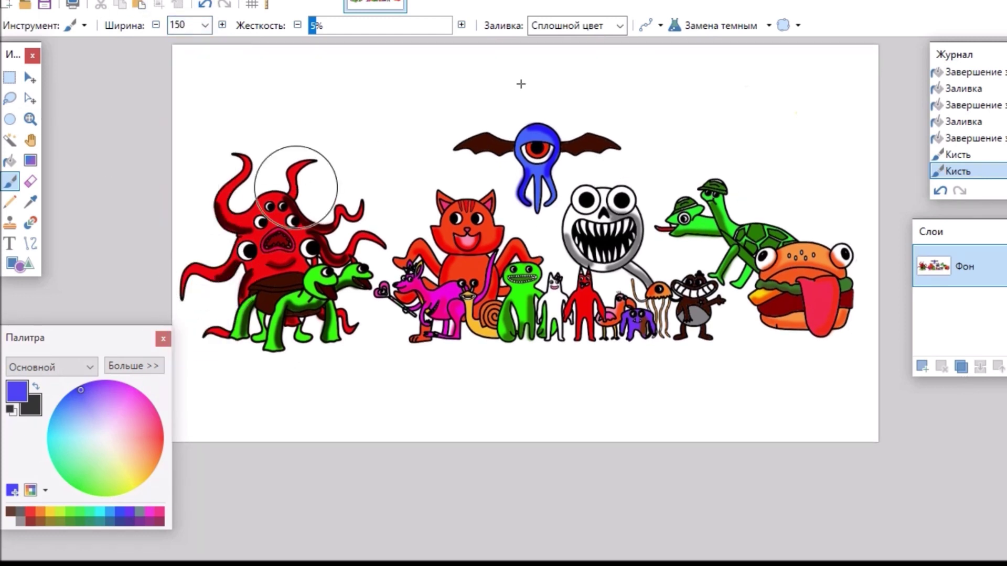
{"action": "left_click", "coordinate": [769, 25]}
{"action": "left_click", "coordinate": [714, 324]}
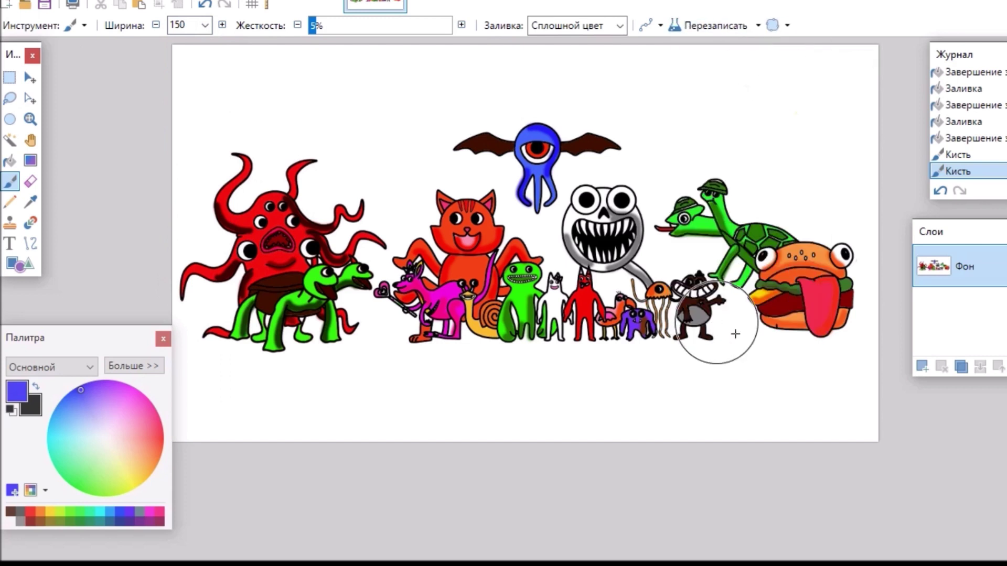
{"action": "mouse_move", "coordinate": [855, 375]}
{"action": "left_mouse_down"}
{"action": "mouse_move", "coordinate": [853, 177]}
{"action": "mouse_move", "coordinate": [841, 367]}
{"action": "mouse_move", "coordinate": [813, 329]}
{"action": "mouse_move", "coordinate": [808, 145]}
{"action": "mouse_move", "coordinate": [758, 389]}
{"action": "mouse_move", "coordinate": [750, 152]}
{"action": "mouse_move", "coordinate": [698, 411]}
{"action": "left_mouse_up"}
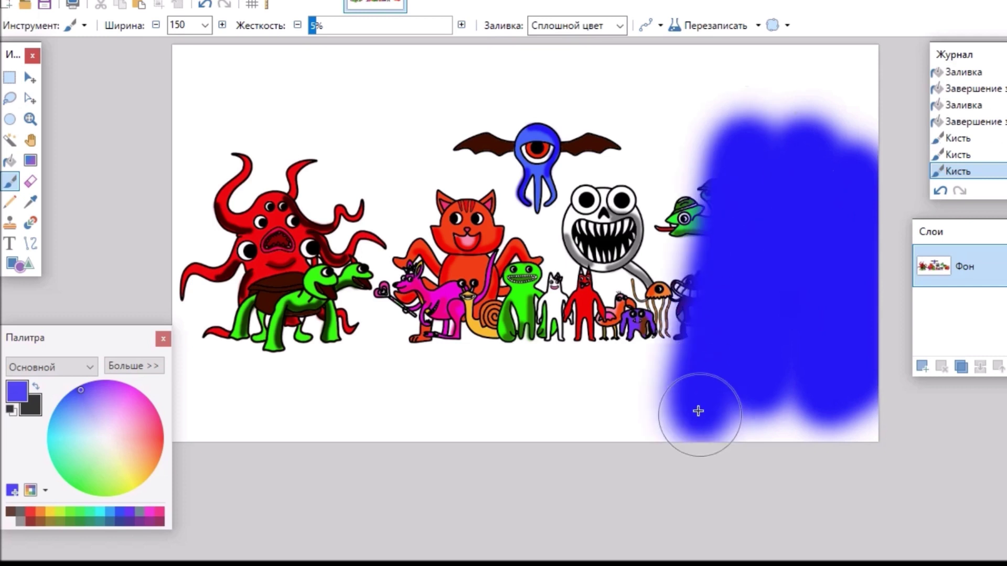
{"action": "left_click", "coordinate": [204, 4]}
- Brush blue over the entire canvas in Xor blending mode, covering all figures and the white background
{"action": "left_click", "coordinate": [759, 25]}
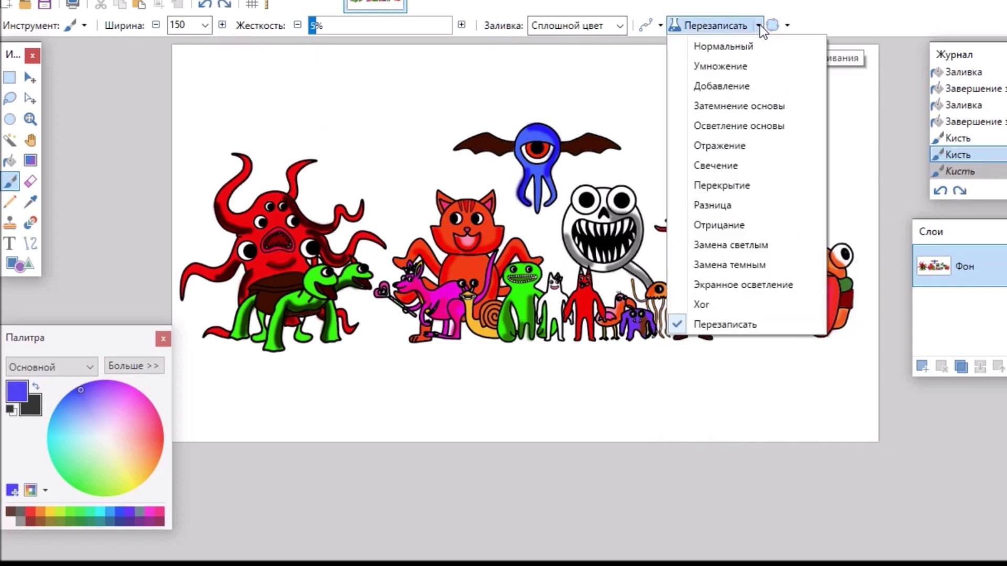
{"action": "left_click", "coordinate": [710, 309]}
{"action": "mouse_move", "coordinate": [843, 371]}
{"action": "left_mouse_down"}
{"action": "mouse_move", "coordinate": [893, 184]}
{"action": "mouse_move", "coordinate": [781, 351]}
{"action": "mouse_move", "coordinate": [805, 185]}
{"action": "mouse_move", "coordinate": [683, 424]}
{"action": "mouse_move", "coordinate": [721, 187]}
{"action": "mouse_move", "coordinate": [680, 292]}
{"action": "mouse_move", "coordinate": [603, 430]}
{"action": "mouse_move", "coordinate": [685, 123]}
{"action": "mouse_move", "coordinate": [658, 224]}
{"action": "mouse_move", "coordinate": [579, 407]}
{"action": "mouse_move", "coordinate": [643, 103]}
{"action": "mouse_move", "coordinate": [589, 297]}
{"action": "mouse_move", "coordinate": [570, 258]}
{"action": "mouse_move", "coordinate": [582, 82]}
{"action": "mouse_move", "coordinate": [486, 413]}
{"action": "mouse_move", "coordinate": [527, 160]}
{"action": "mouse_move", "coordinate": [528, 96]}
{"action": "mouse_move", "coordinate": [377, 424]}
{"action": "mouse_move", "coordinate": [440, 139]}
{"action": "mouse_move", "coordinate": [329, 345]}
{"action": "mouse_move", "coordinate": [372, 107]}
{"action": "mouse_move", "coordinate": [242, 434]}
{"action": "mouse_move", "coordinate": [266, 142]}
{"action": "mouse_move", "coordinate": [198, 329]}
{"action": "mouse_move", "coordinate": [187, 138]}
{"action": "mouse_move", "coordinate": [238, 382]}
{"action": "mouse_move", "coordinate": [400, 344]}
{"action": "mouse_move", "coordinate": [907, 351]}
{"action": "mouse_move", "coordinate": [702, 388]}
{"action": "mouse_move", "coordinate": [815, 417]}
{"action": "mouse_move", "coordinate": [851, 186]}
{"action": "mouse_move", "coordinate": [270, 202]}
{"action": "mouse_move", "coordinate": [218, 146]}
{"action": "mouse_move", "coordinate": [135, 101]}
{"action": "left_mouse_up"}
{"action": "left_click_drag", "start_coordinate": [866, 139], "coordinate": [729, 156]}
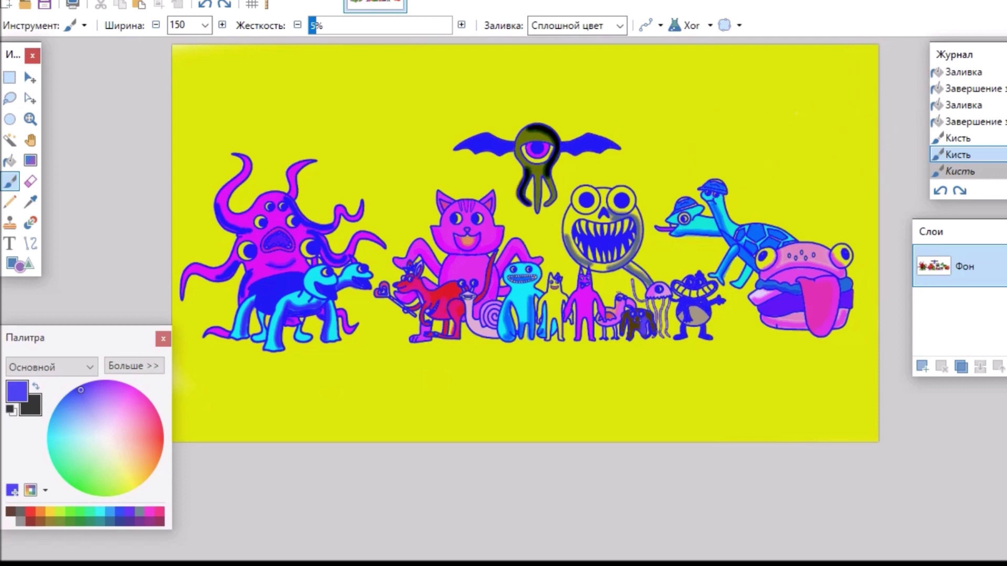
- Compare the picture with and without the Xor brushwork by repeatedly undoing and redoing it, ending with it applied
{"action": "left_click", "coordinate": [204, 6]}
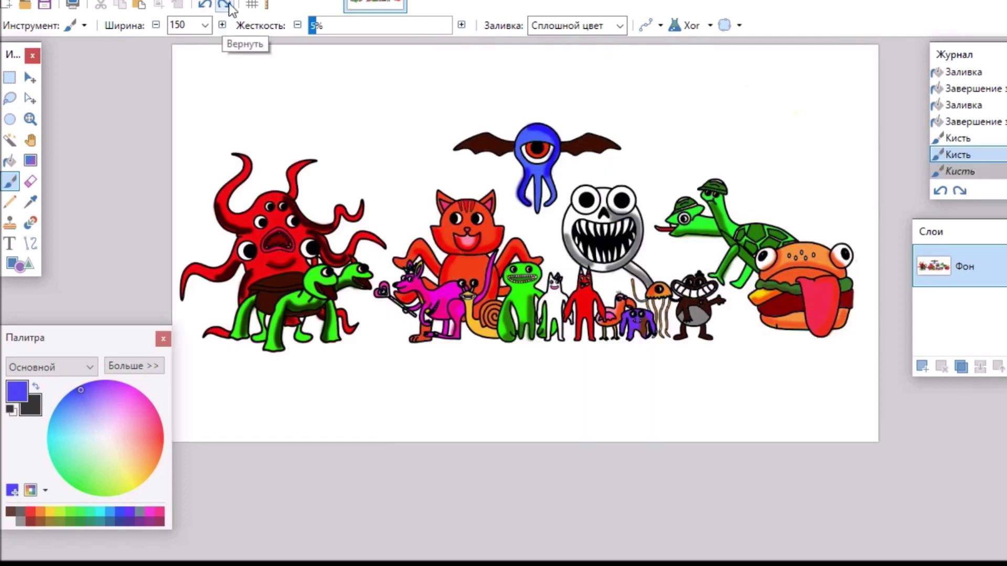
{"action": "left_click", "coordinate": [225, 6]}
{"action": "left_click", "coordinate": [205, 5]}
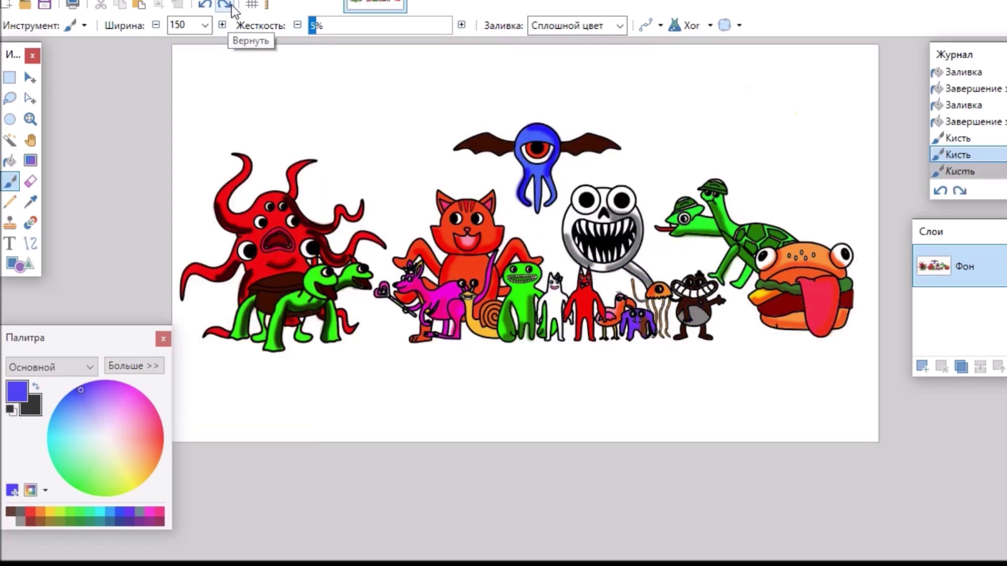
{"action": "left_click", "coordinate": [225, 5]}
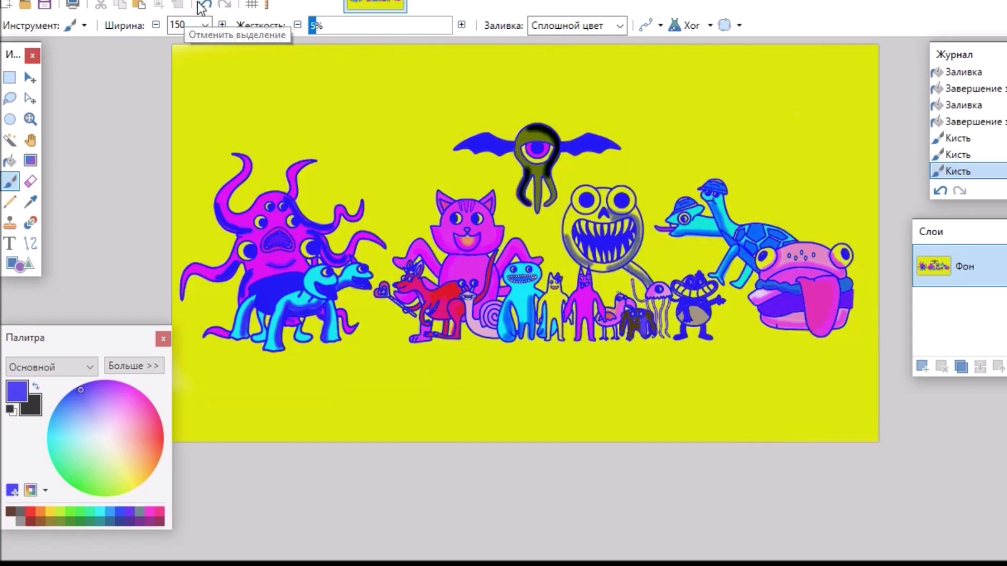
{"action": "left_click", "coordinate": [204, 6]}
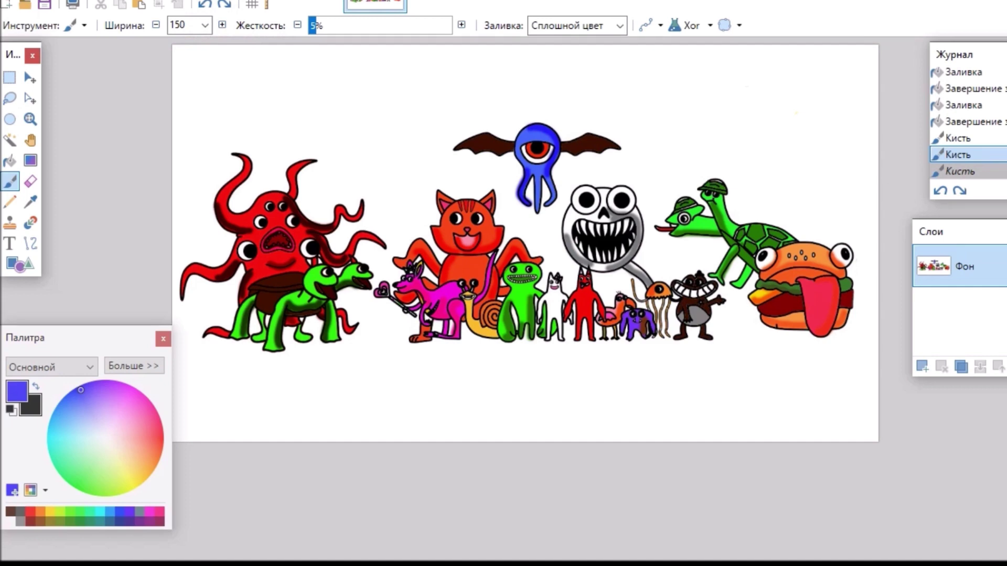
{"action": "left_click", "coordinate": [226, 5]}
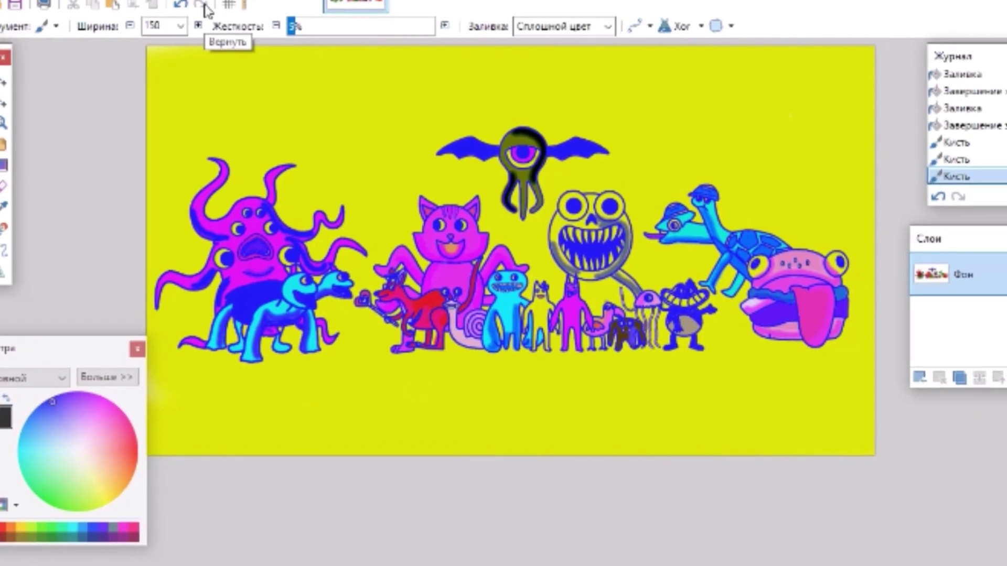